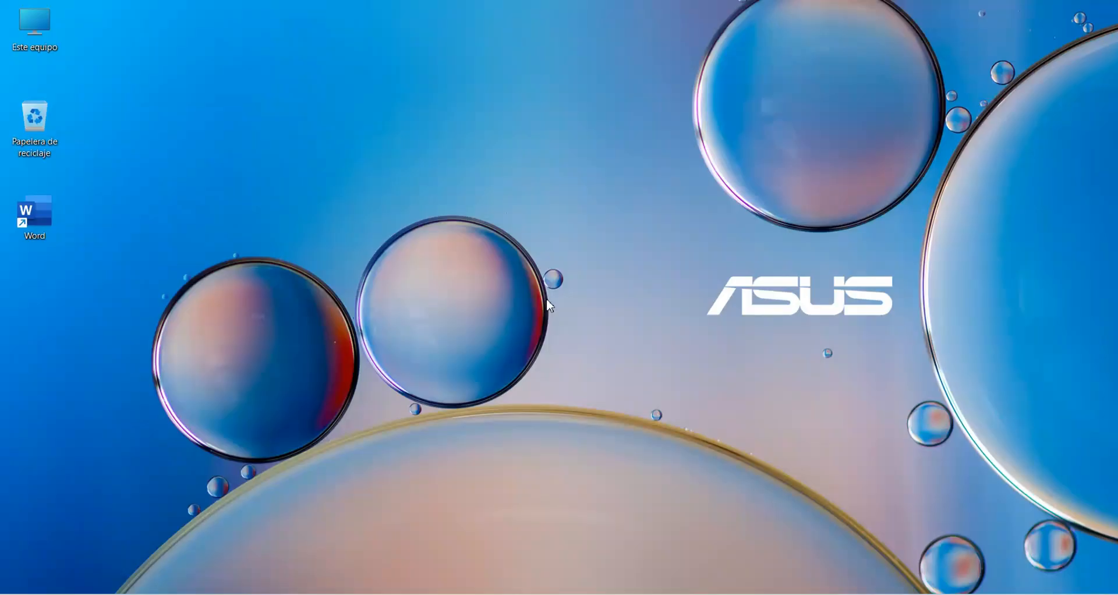
Step: Open Word and create a new blank document
double_click(41, 216)
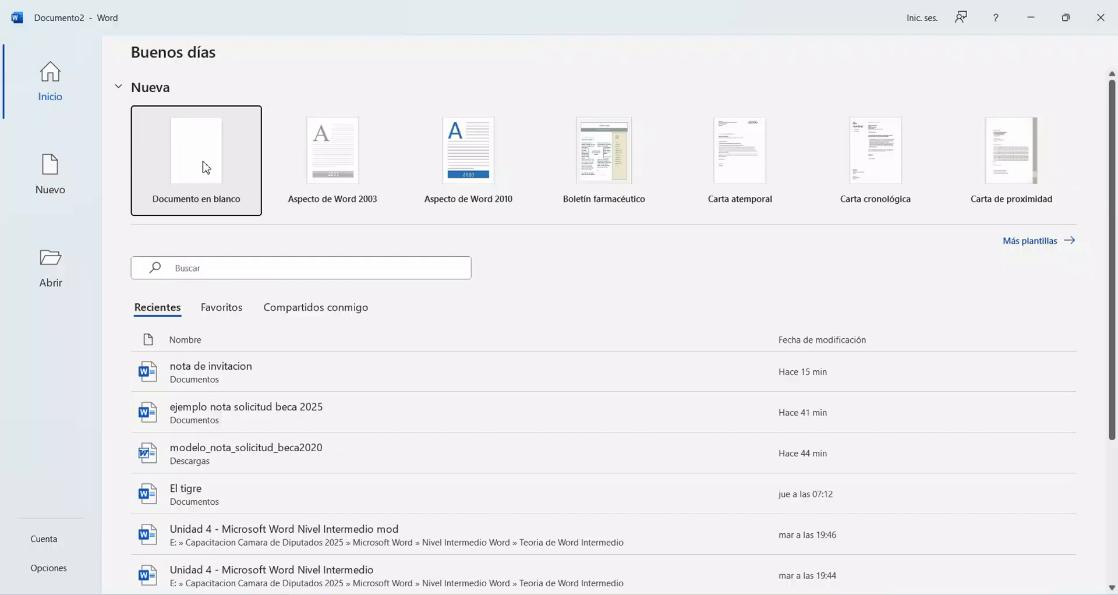
left_click(206, 167)
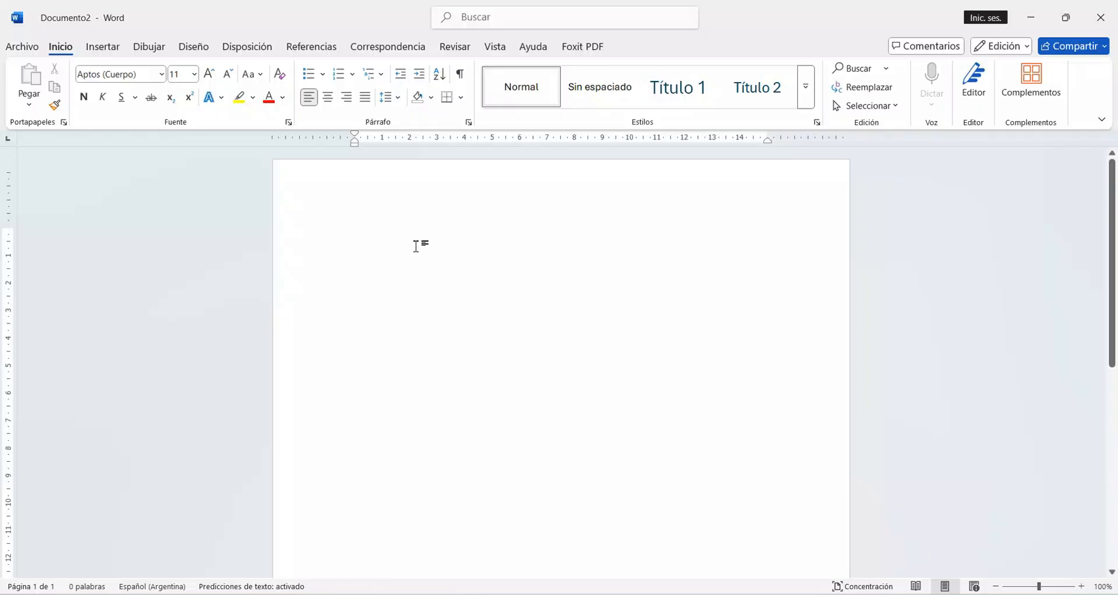
left_click(388, 47)
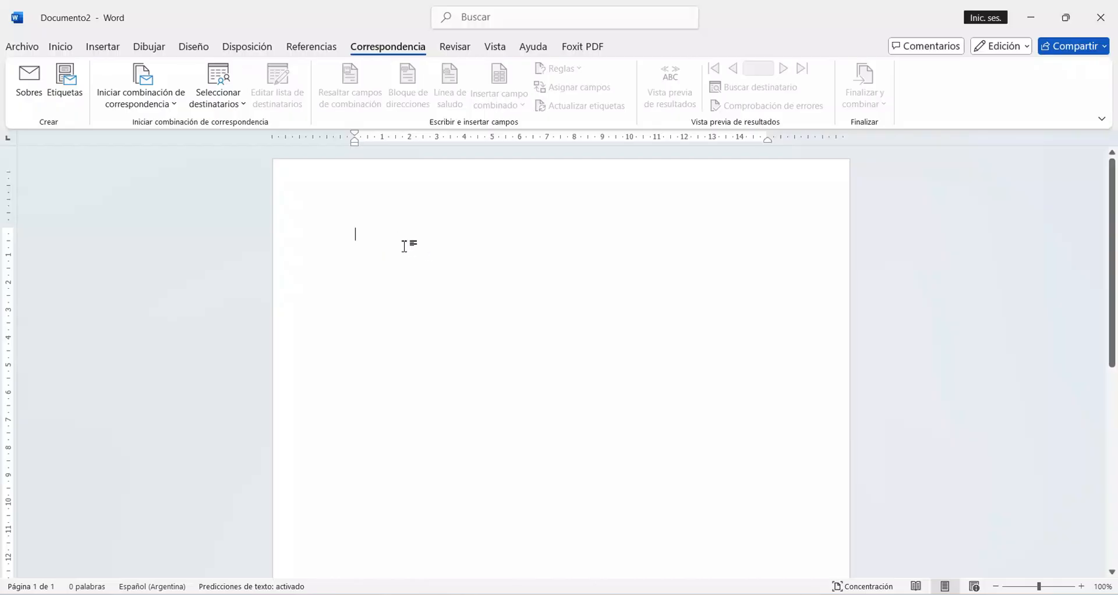
left_click(103, 47)
left_click(130, 84)
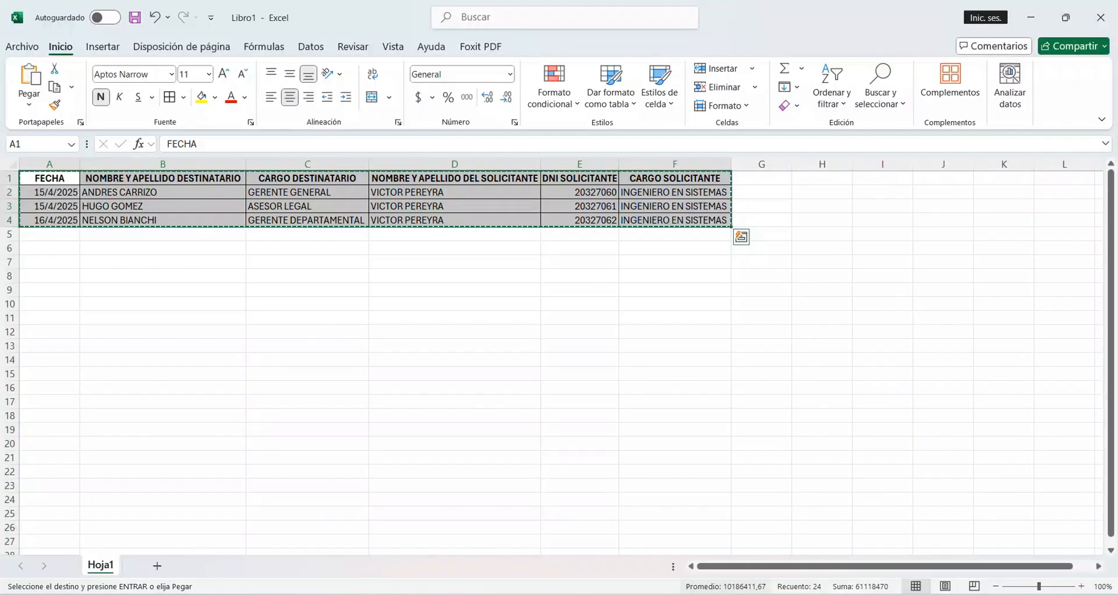
Step: Switch from Excel to the blank Word document and paste the copied recipients table into it
mouse_move(672, 526)
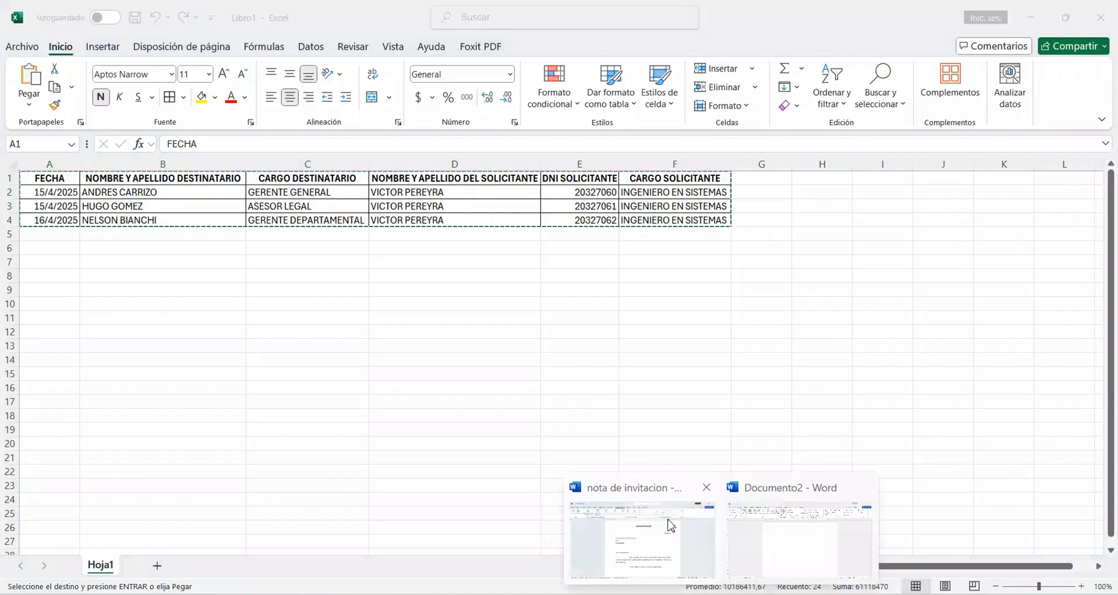
left_click(671, 526)
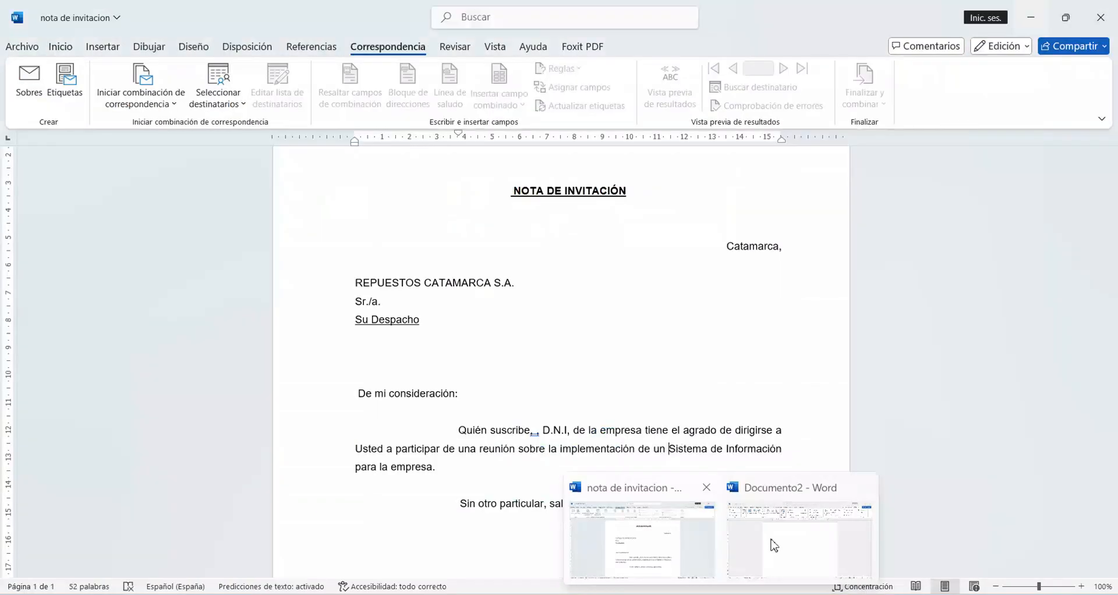
left_click(773, 546)
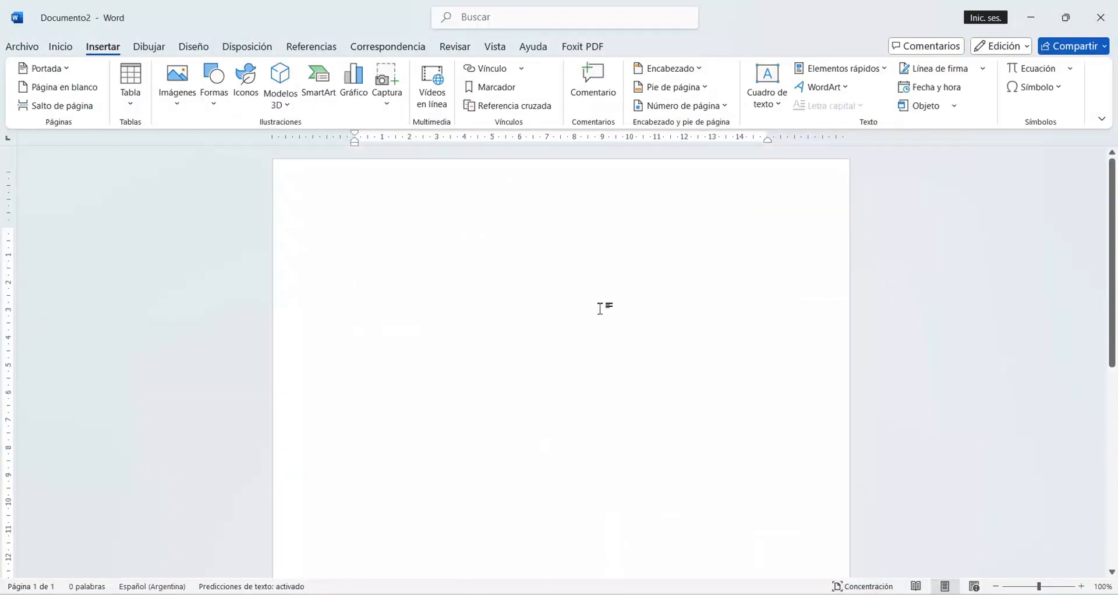
type("FECHA\tNOMBRE Y APELLIDO DESTINATARIO\tCARGO DESTINATARIO\tNOMBRE Y APELLIDO DEL SOLICITANTE 15/4/2025\tANDRES CARRIZO\tGERENTE GENERAL\tVICTOR PEREYRA 15/4/2025\tHUGO GOMEZ\tASESOR LEGAL\tVICTOR PEREYRA 16/4/2025\tNELSON BIANCHI\tGERENTE DEPARTAMENTAL\tVICTOR PEREYRA")
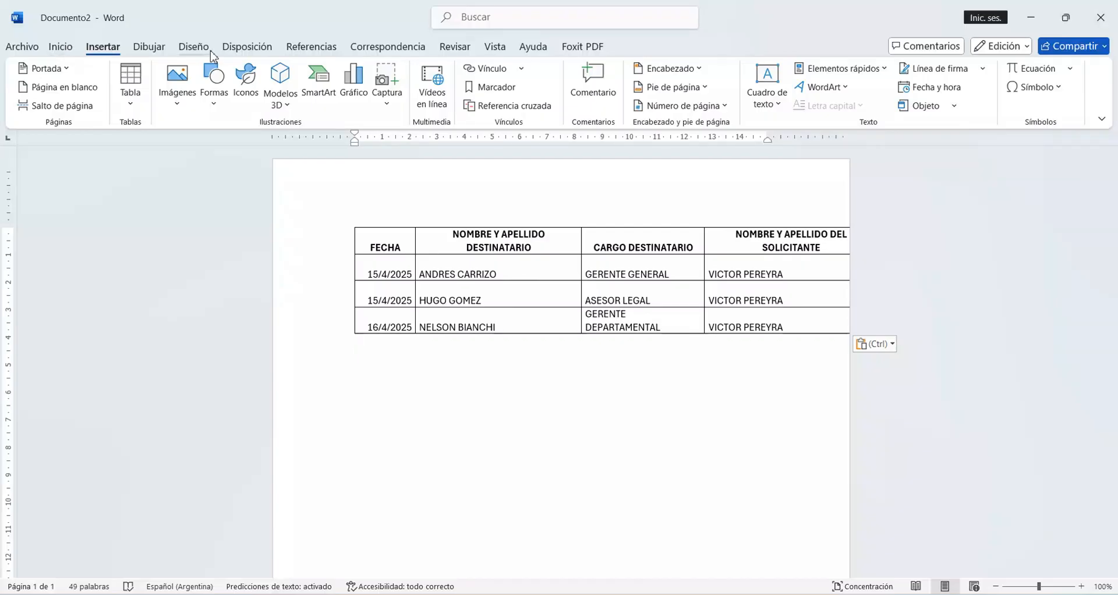
Step: Change the page orientation of the recipients document to landscape and review the available paper sizes
left_click(250, 50)
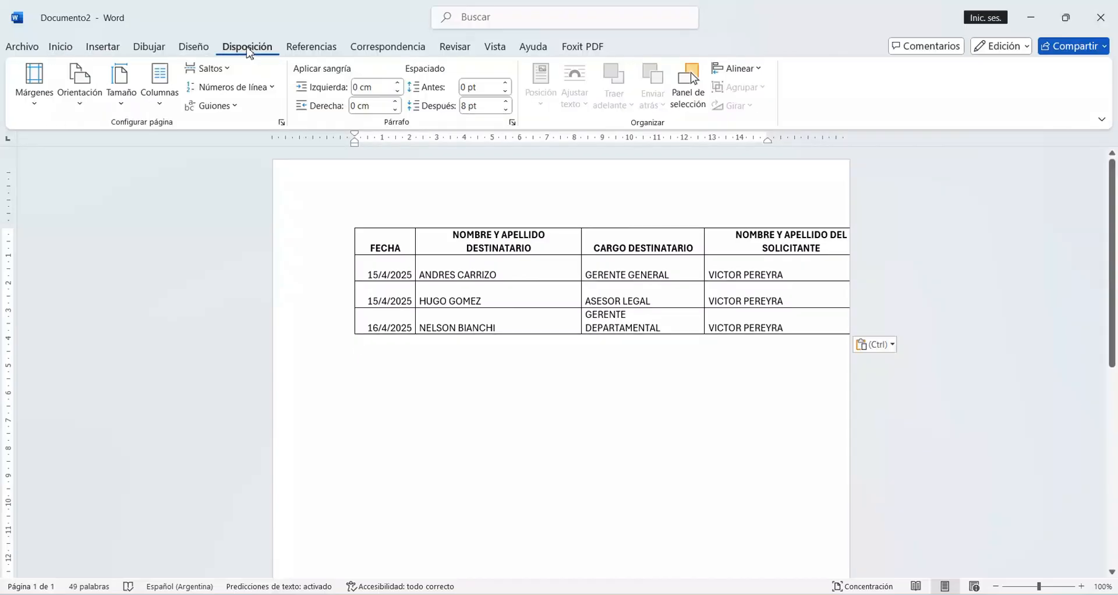
left_click(80, 87)
left_click(132, 183)
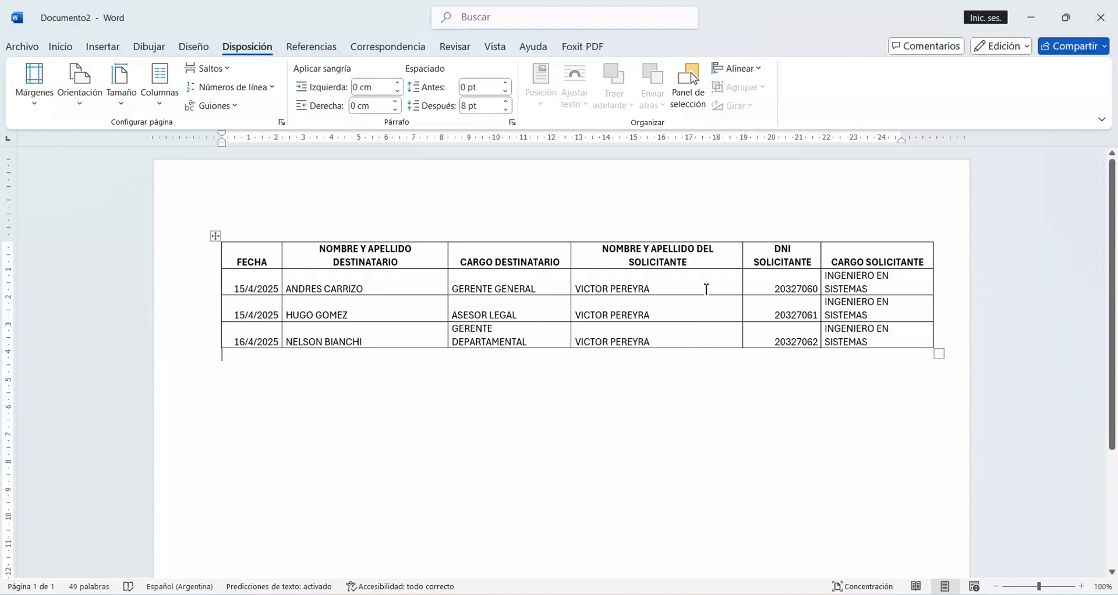
left_click(120, 88)
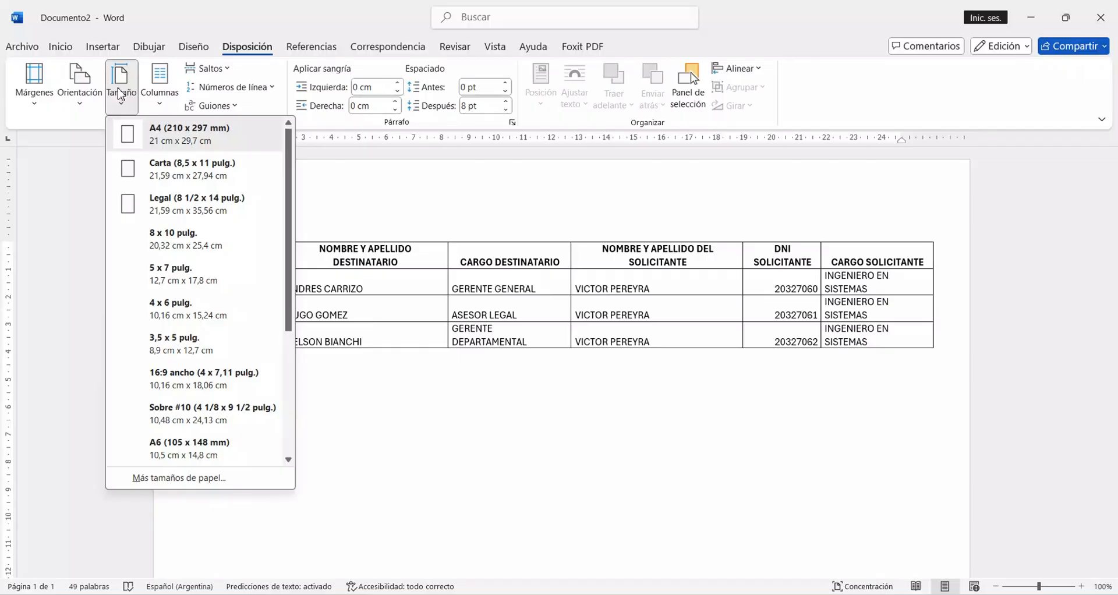
left_click(120, 94)
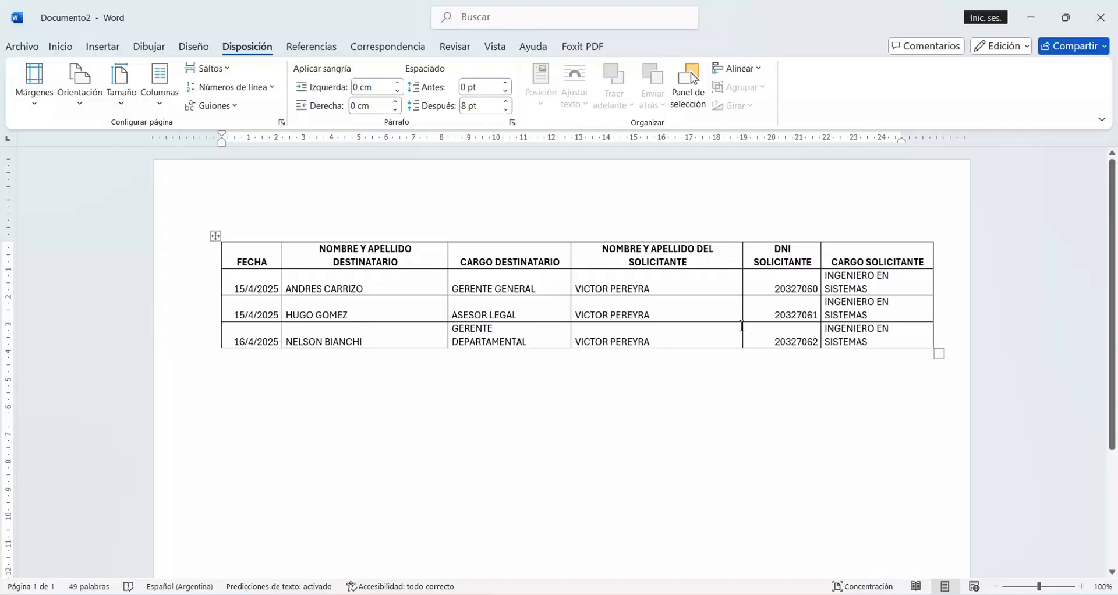
Step: Save the recipients document in the Documentos folder as DESTINATARIOS PARA LA NOTA
left_click(22, 49)
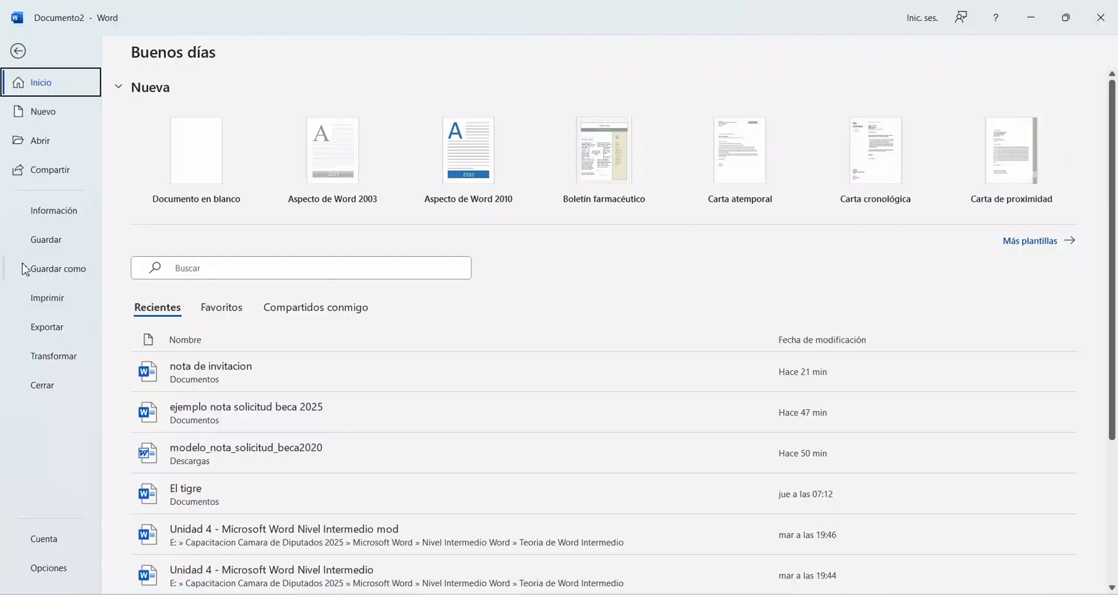
left_click(64, 271)
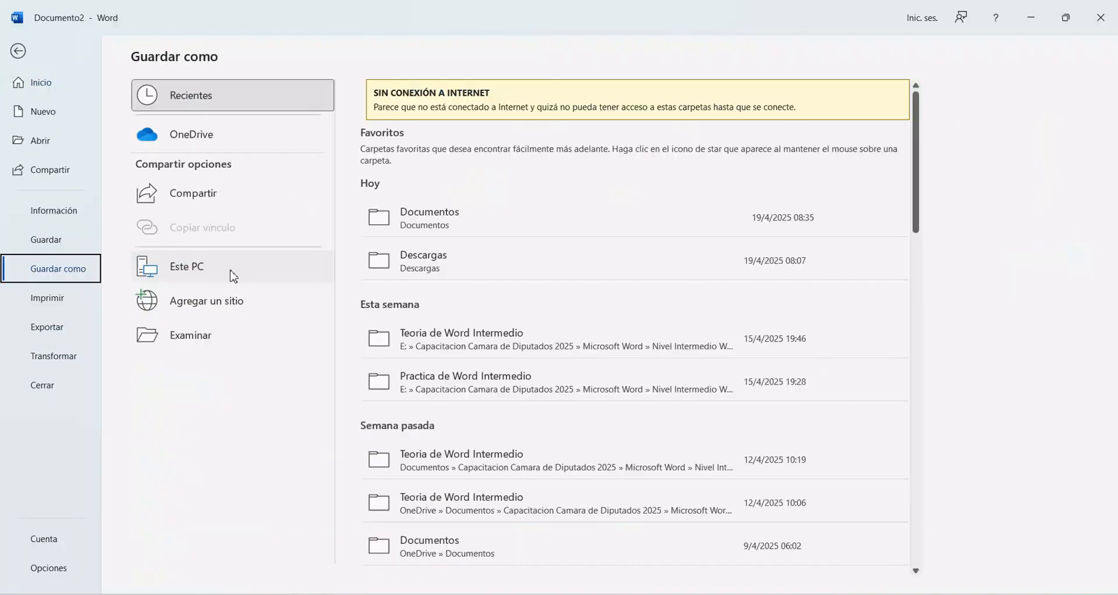
left_click(193, 337)
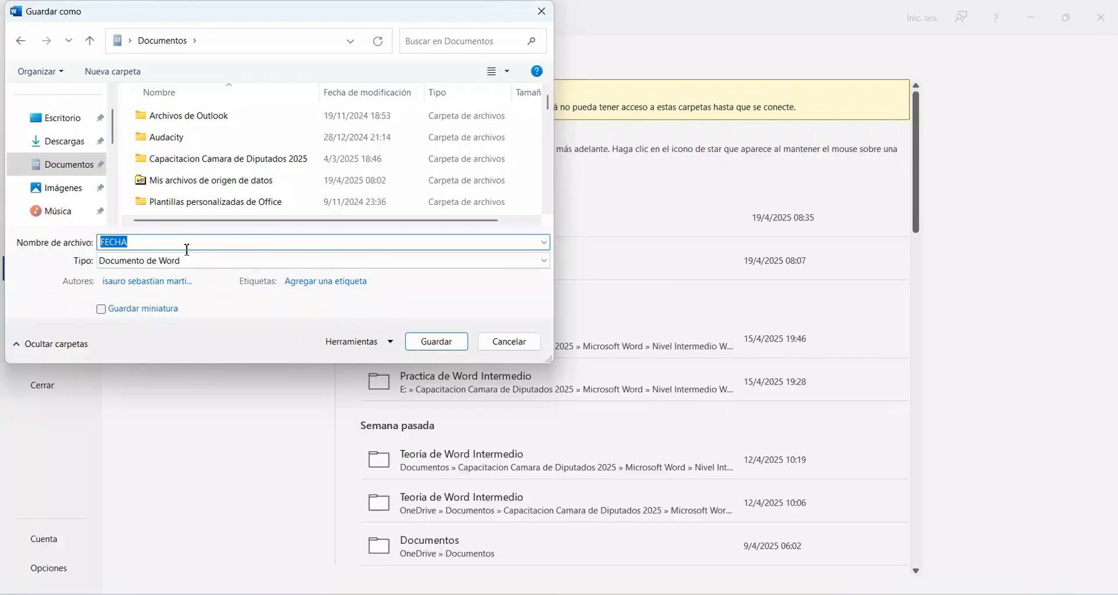
type("DESTINATARIOS PARA LA N")
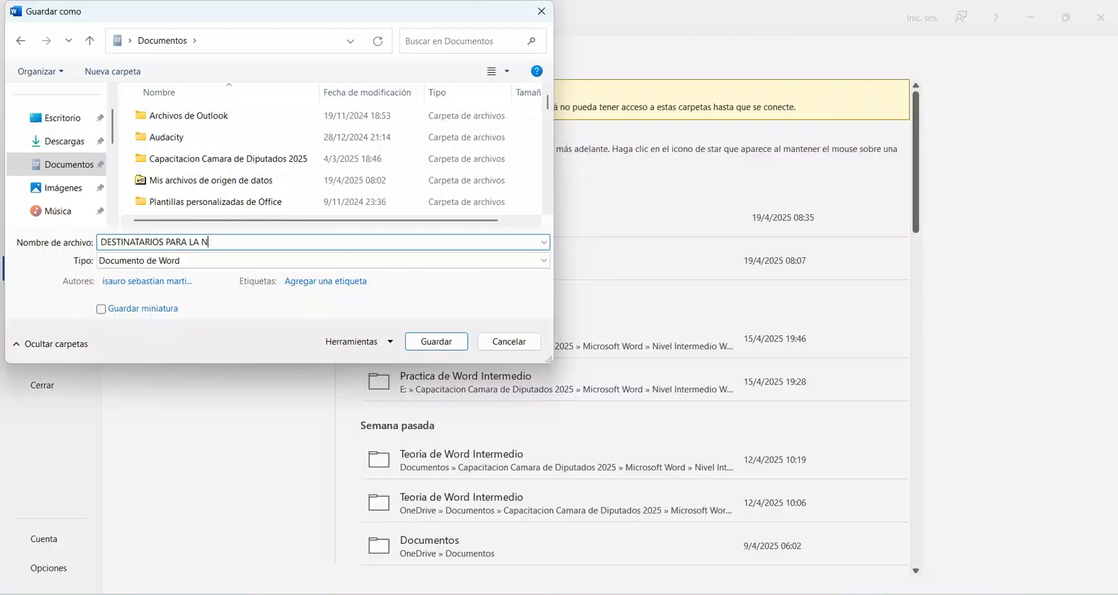
type("OTA")
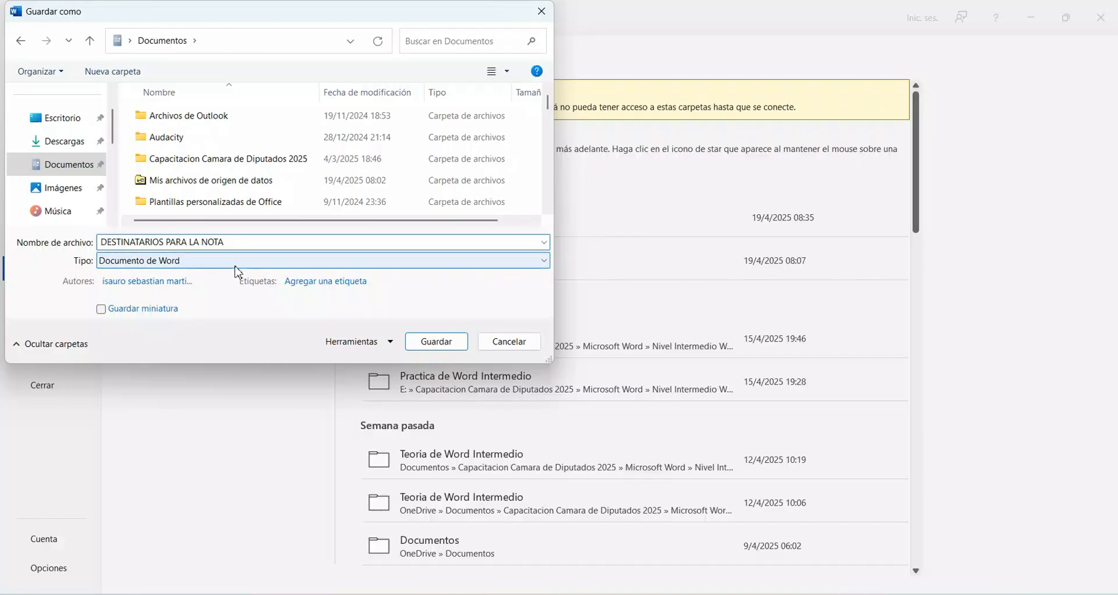
key("Return")
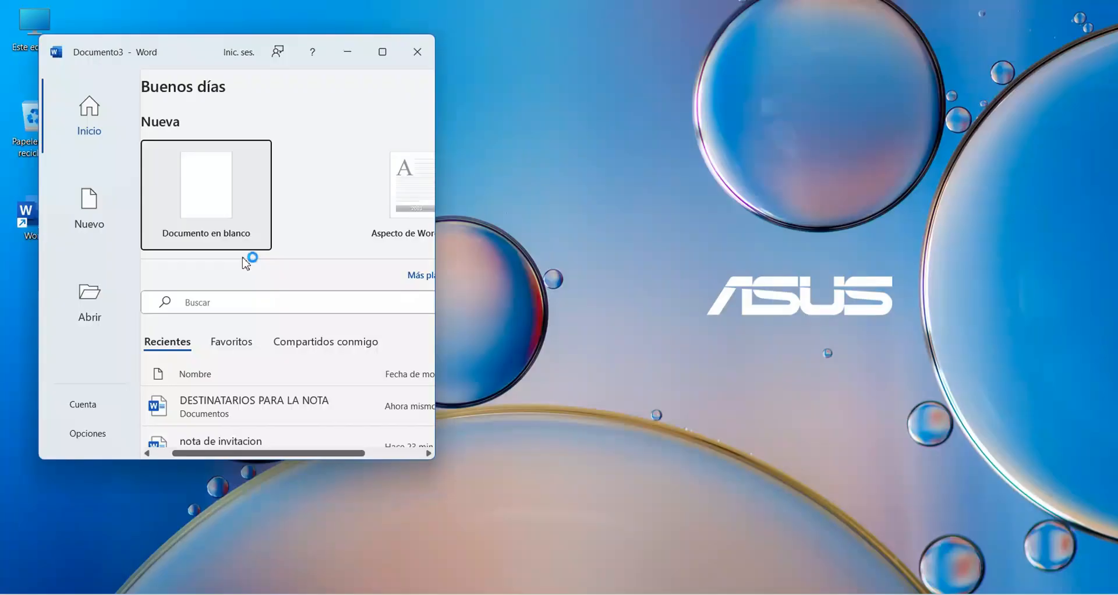
Step: Maximize the new Word window and paste the copied invitation note into a blank document
left_click(382, 51)
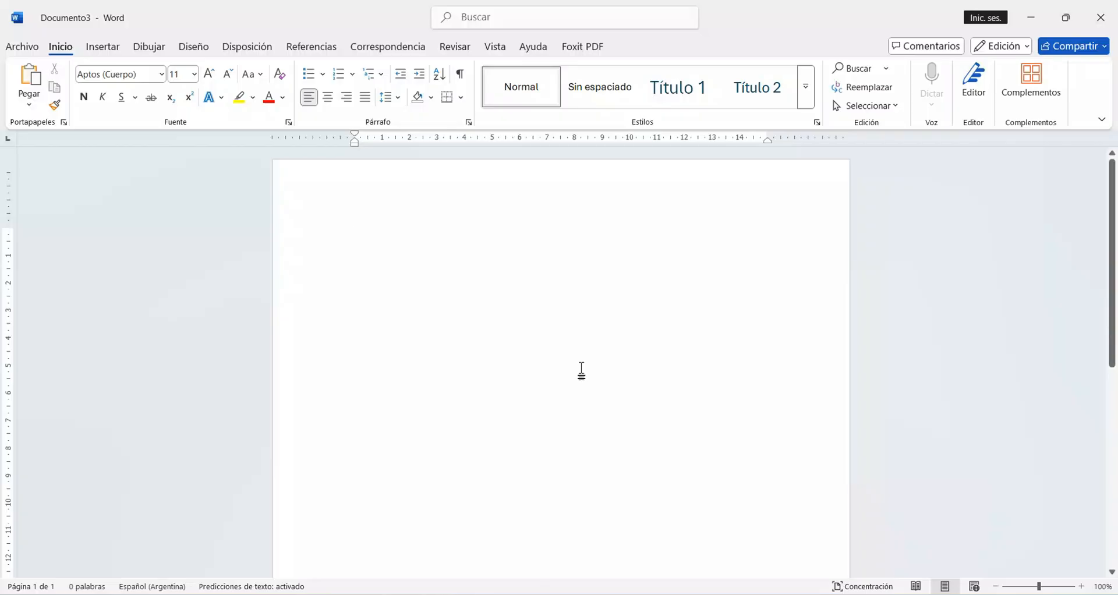
key("ctrl+v")
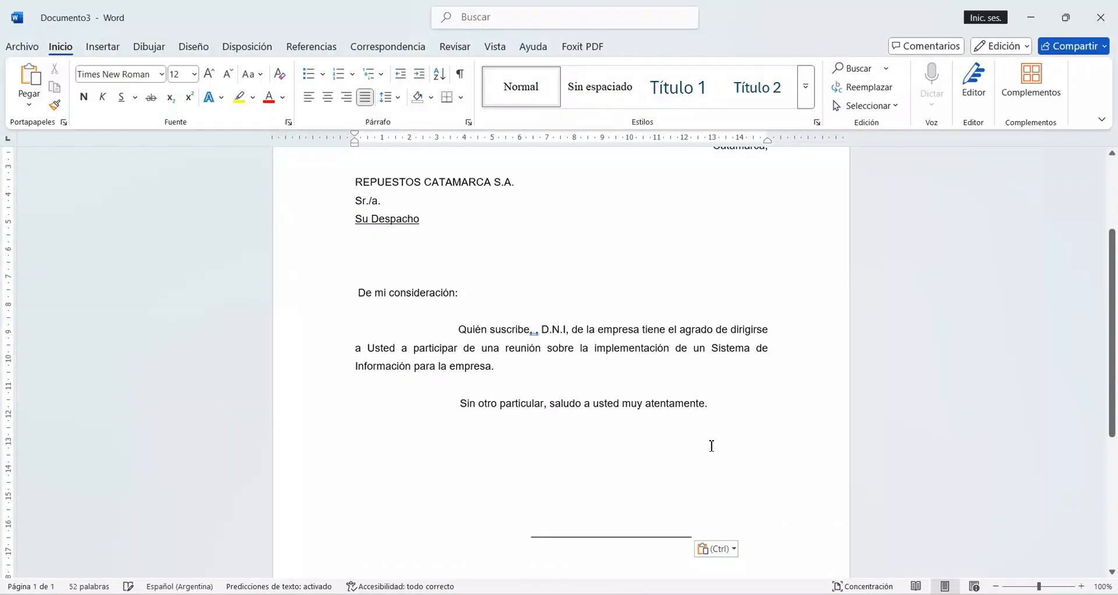
scroll(712, 447, "up", 3)
scroll(712, 447, "down", 2)
scroll(712, 446, "up", 2)
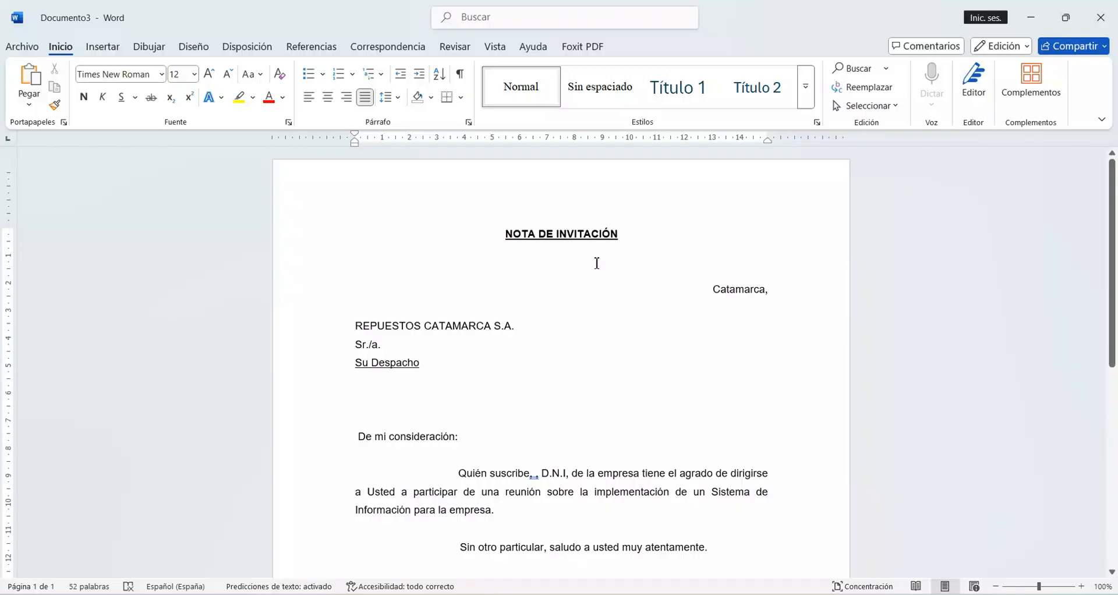
Step: Link the note to an existing recipient list, choosing DESTINATARIOS PARA LA NOTA from the Documentos folder
left_click(401, 48)
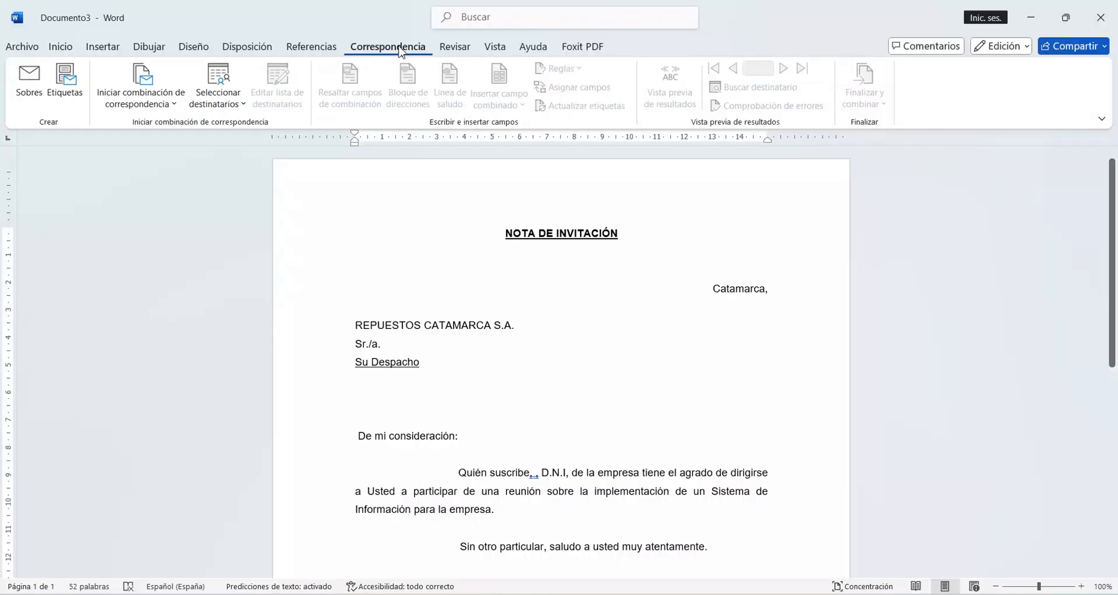
left_click(236, 105)
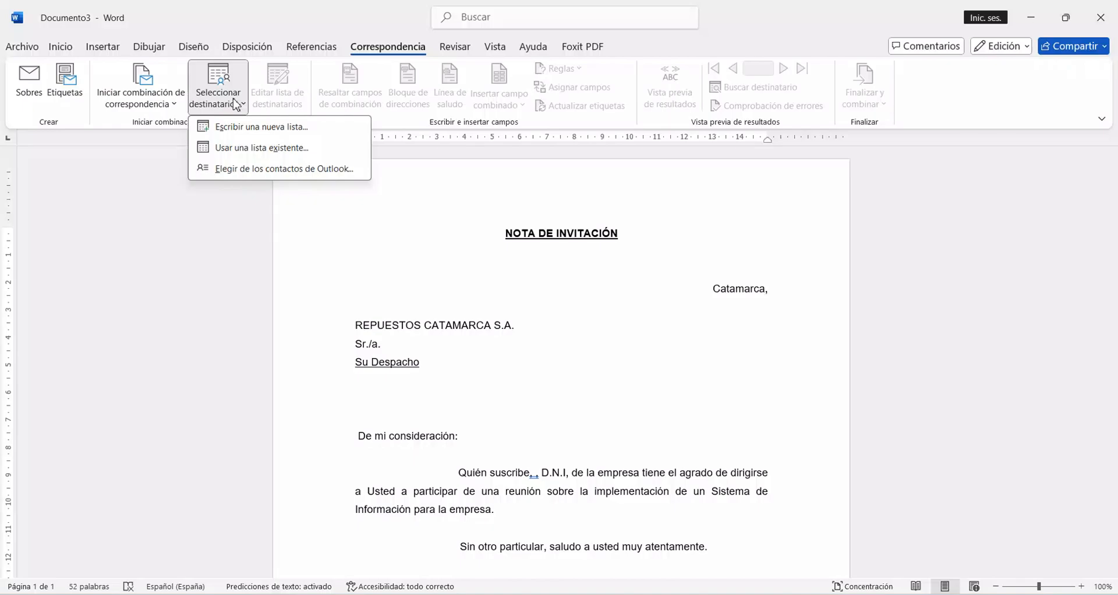
left_click(231, 152)
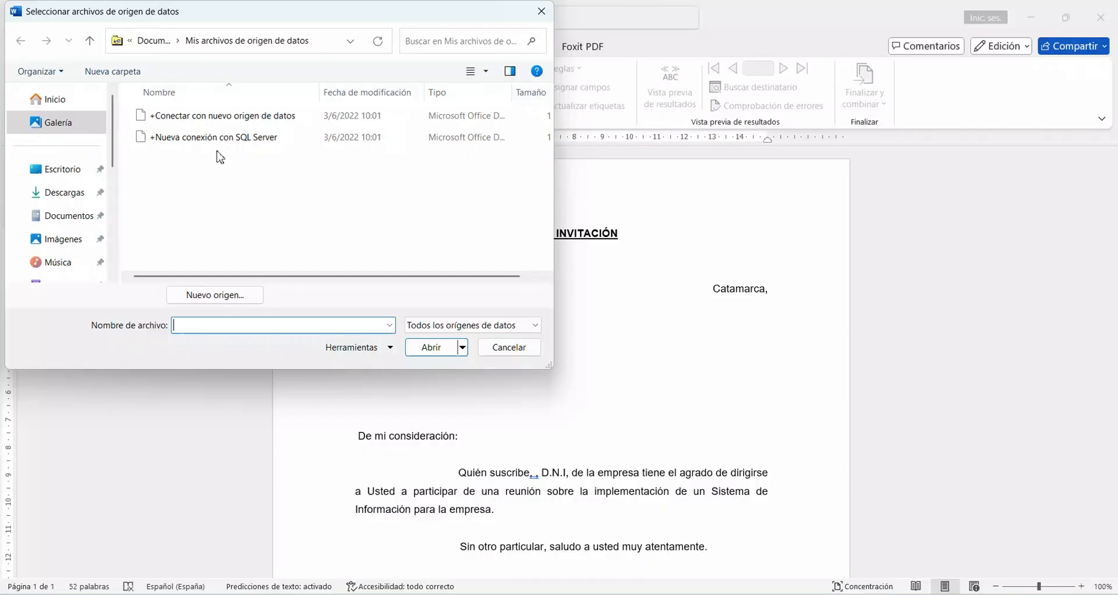
left_click(70, 217)
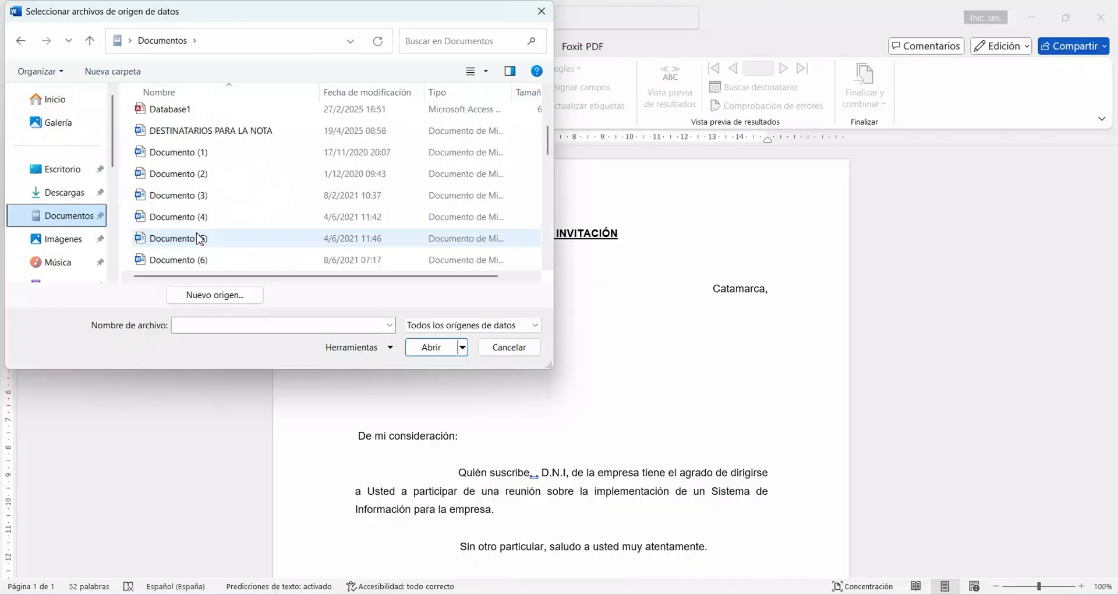
scroll(200, 233, "up", 1)
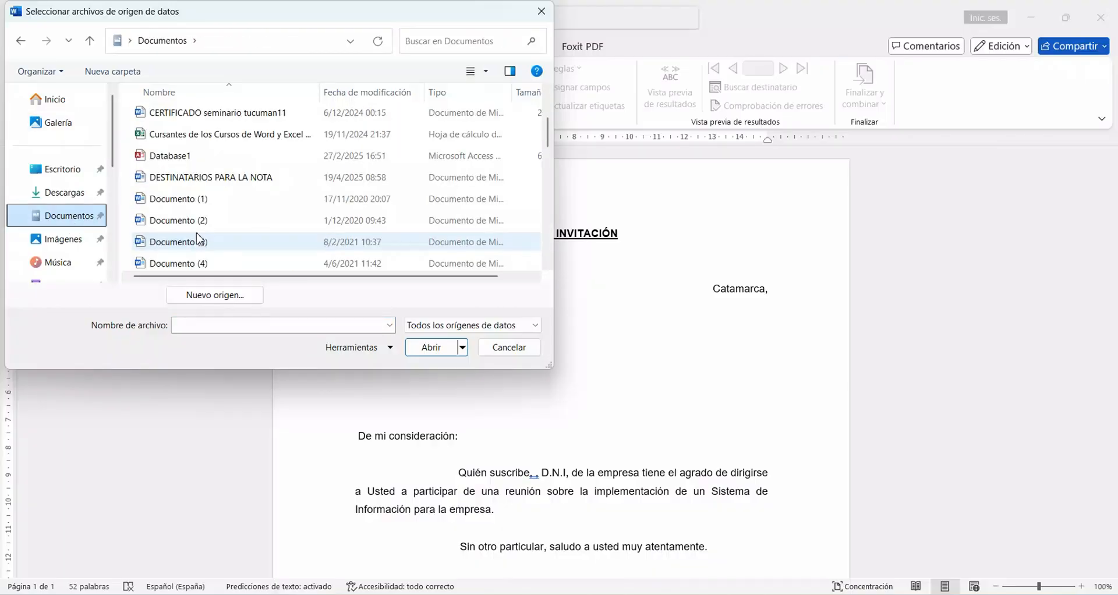
scroll(205, 187, "down", 1)
left_click(210, 130)
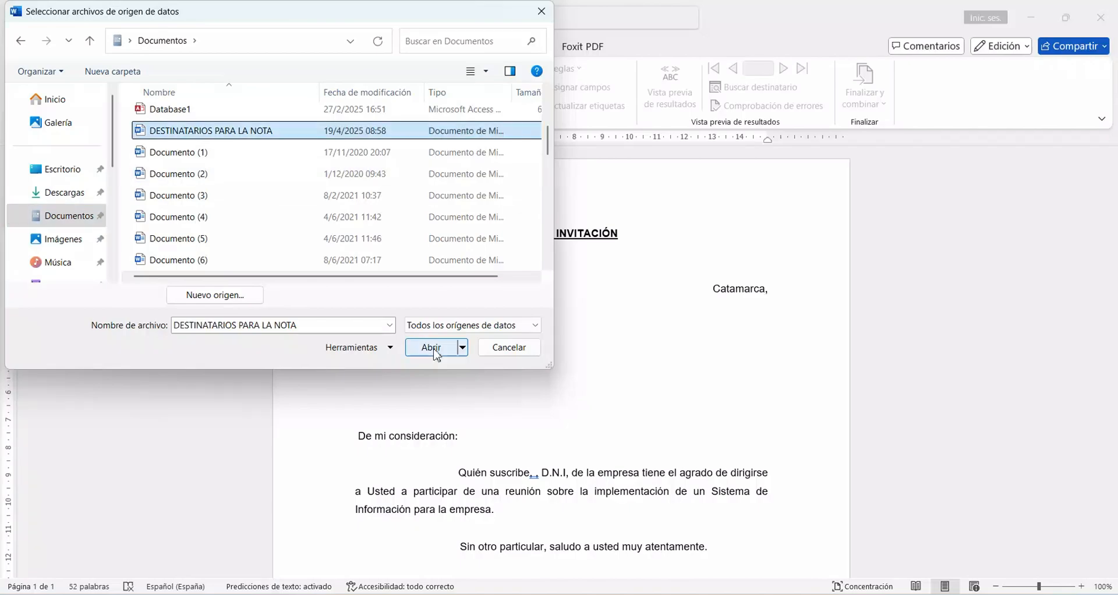
left_click(434, 350)
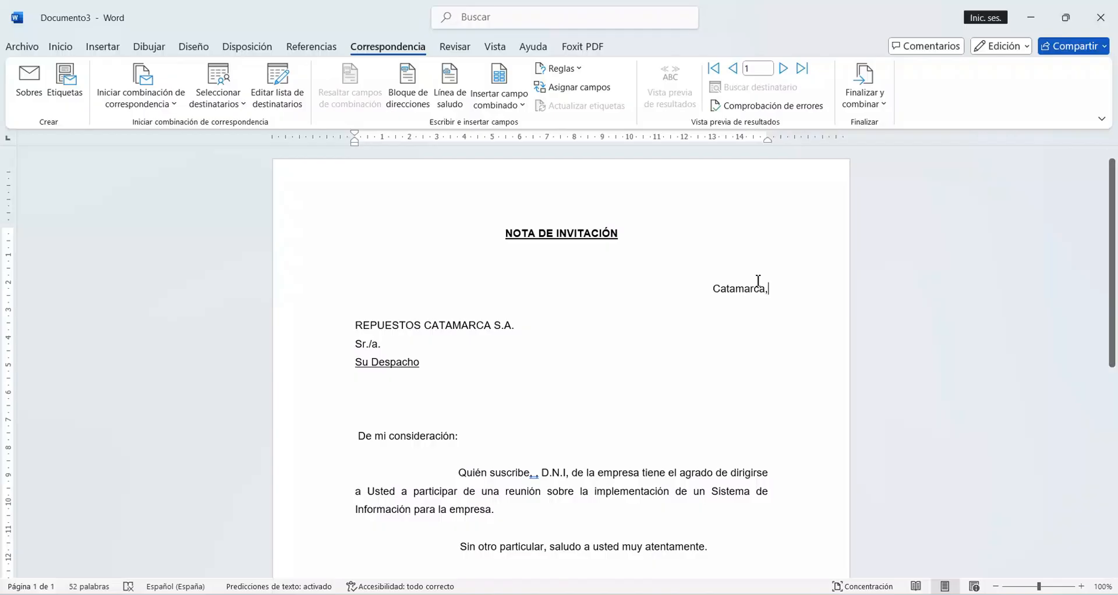
Step: Add the placeholder texts FECHA after "Catamarca," with a separating space and NOMBRE Y APELLIDO DESTINATARIO after "Sr./a."
left_click(503, 105)
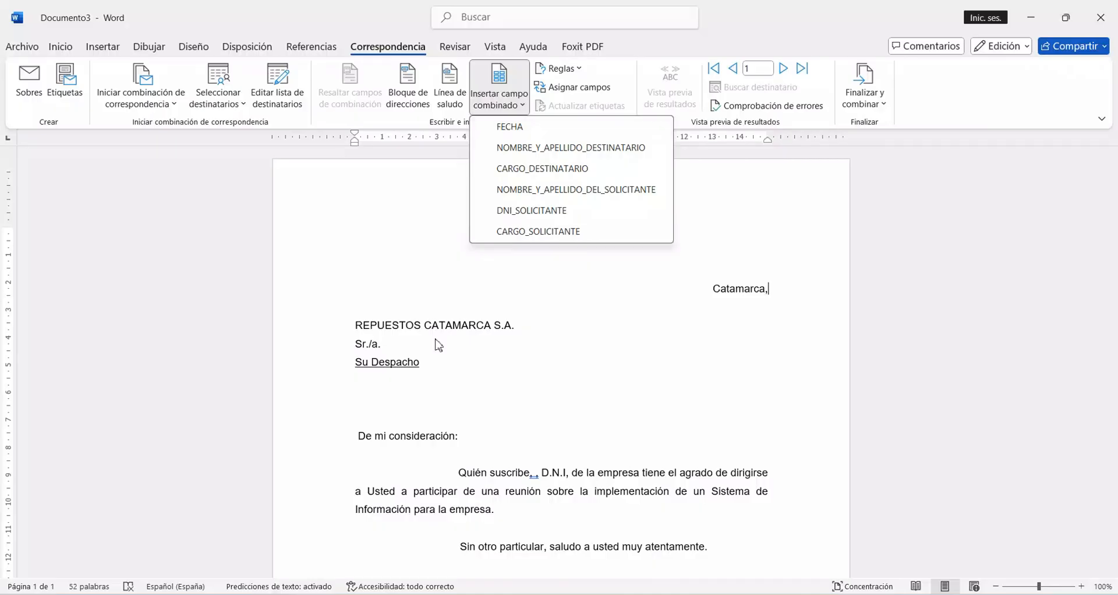
left_click(778, 293)
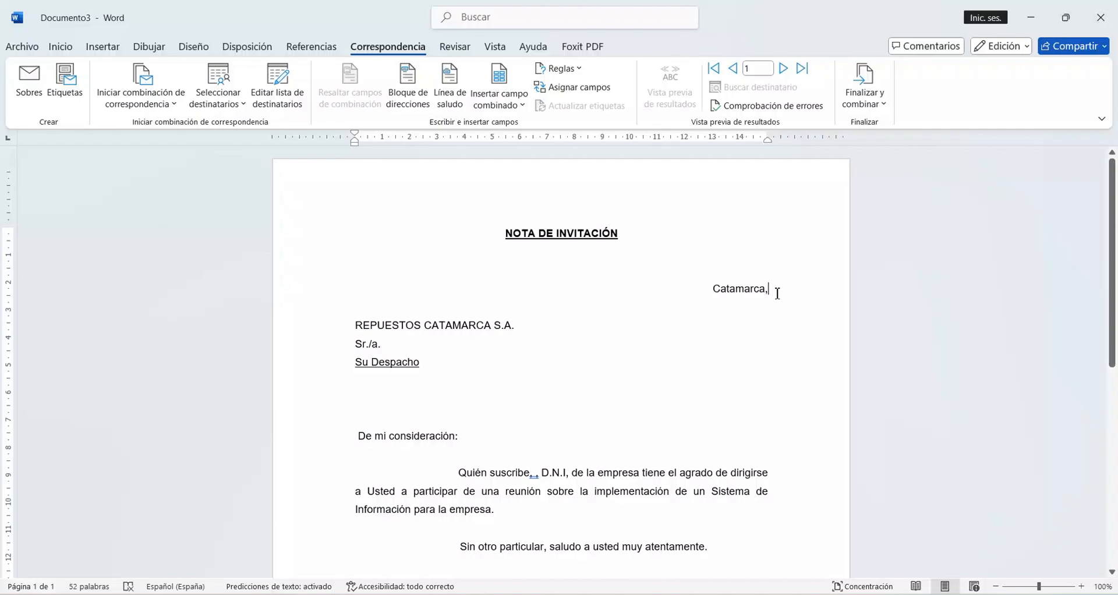
type("FECHA")
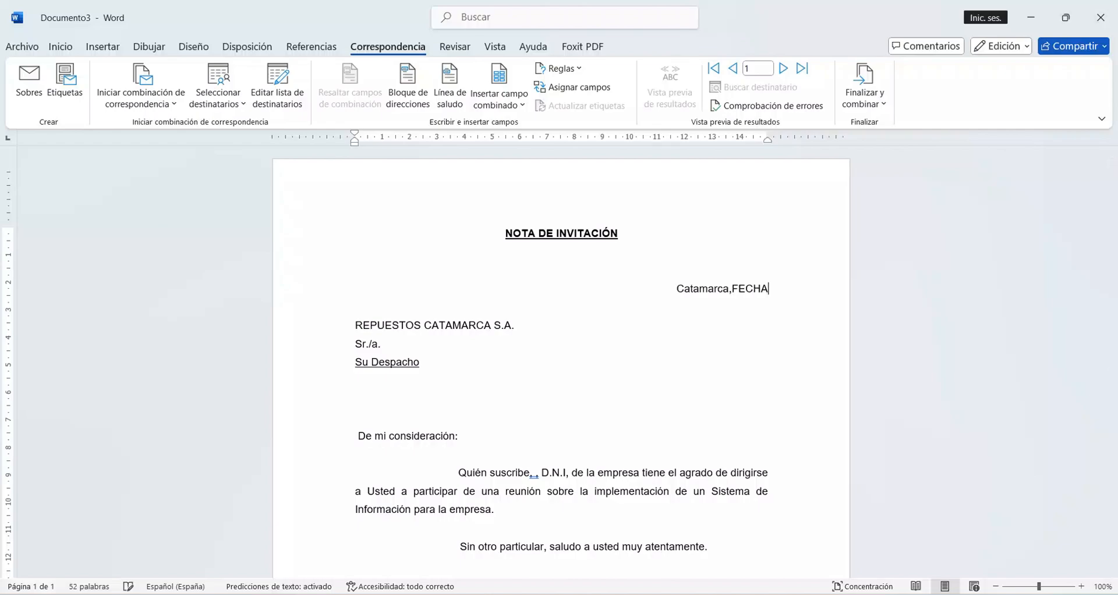
left_click(384, 344)
type("NOMBRE Y")
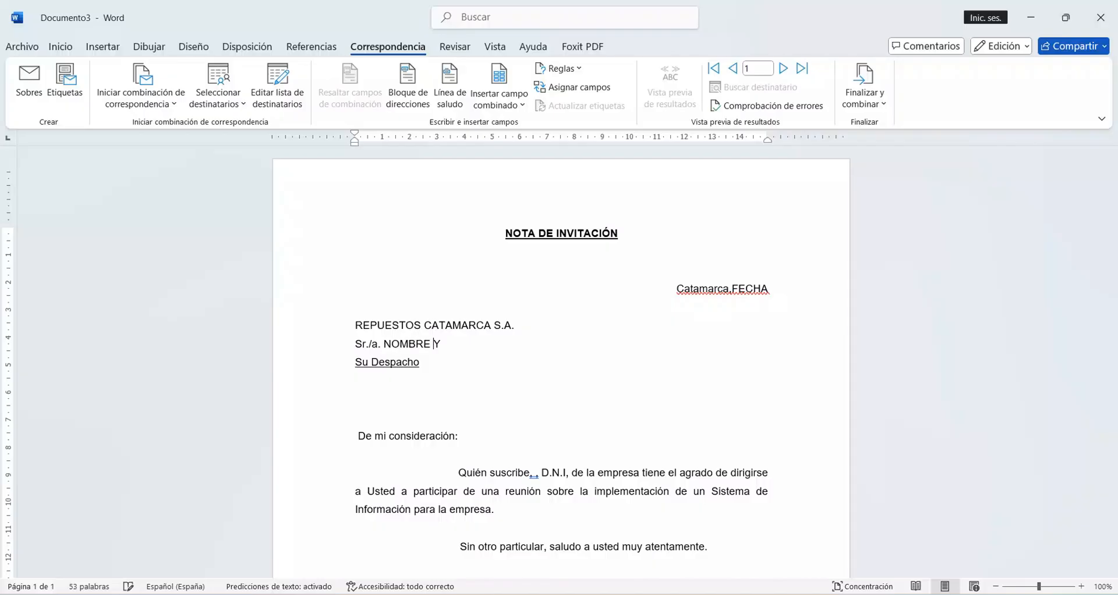
type(" APELLIDO DESTINATARIO")
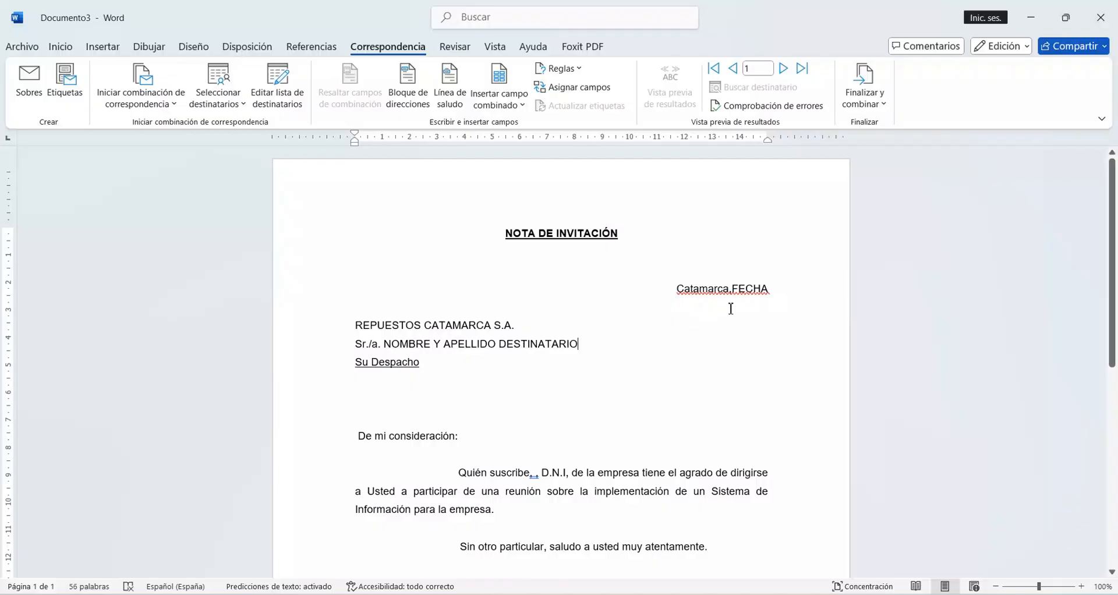
left_click(732, 289)
left_click(720, 334)
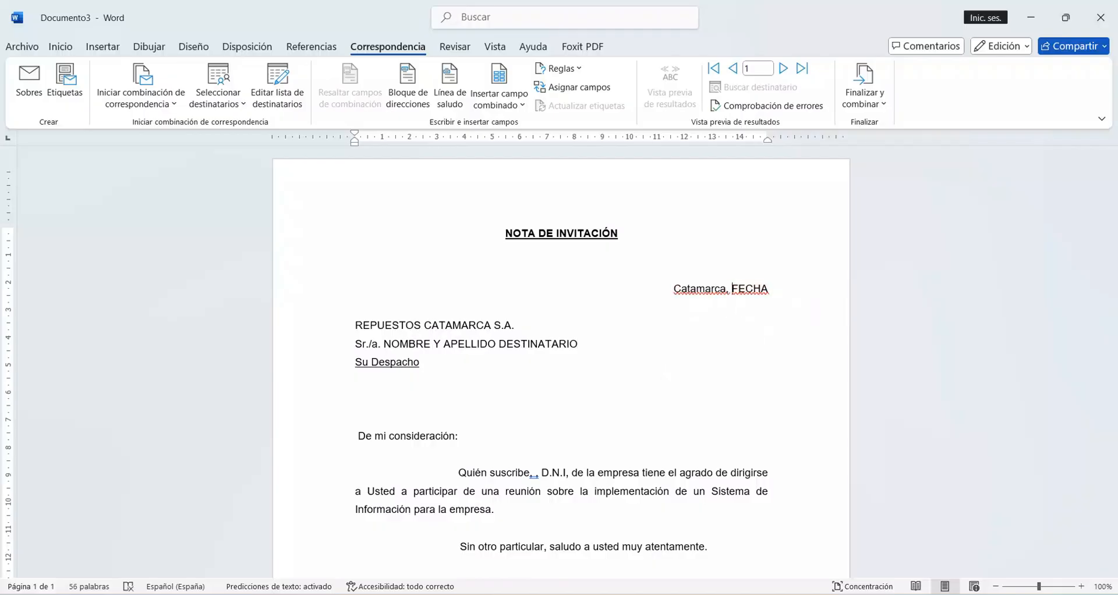
Step: Replace the FECHA placeholder after "Catamarca," with the FECHA merge field
double_click(746, 291)
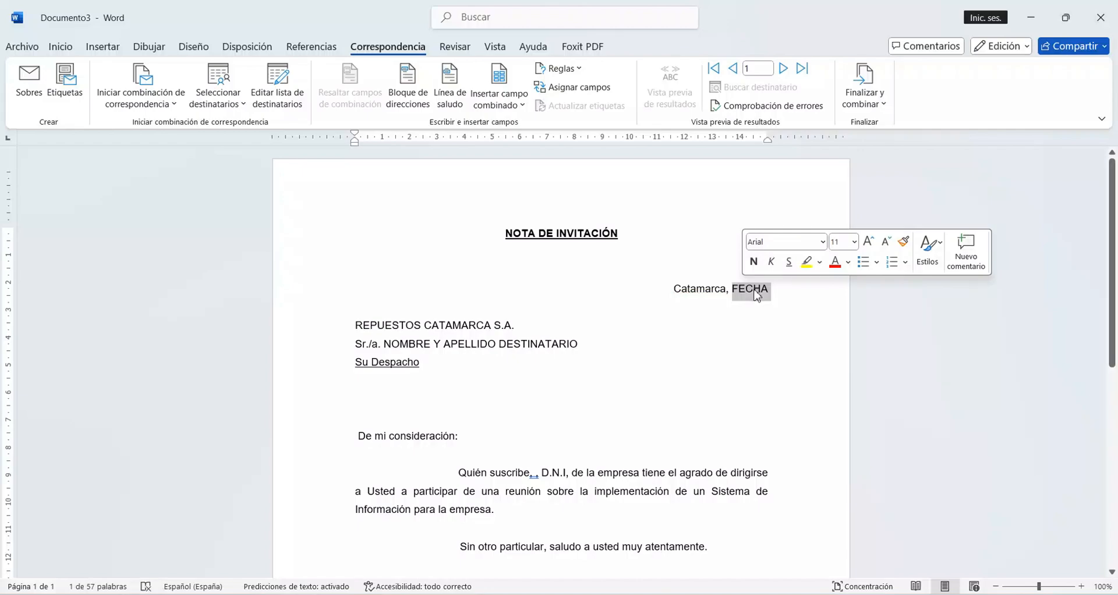
left_click(515, 105)
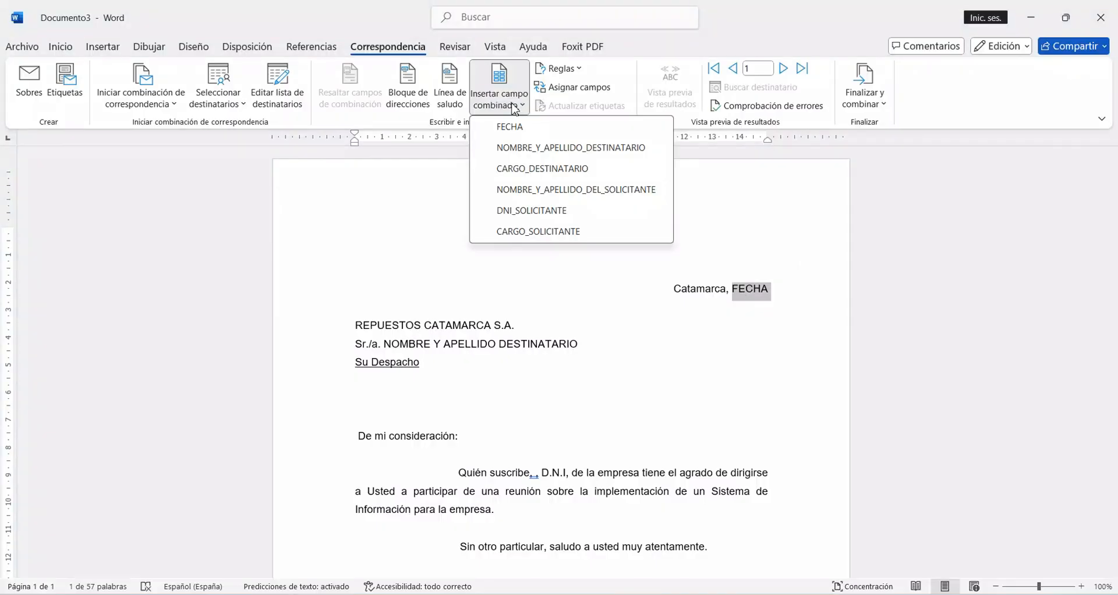
left_click(510, 129)
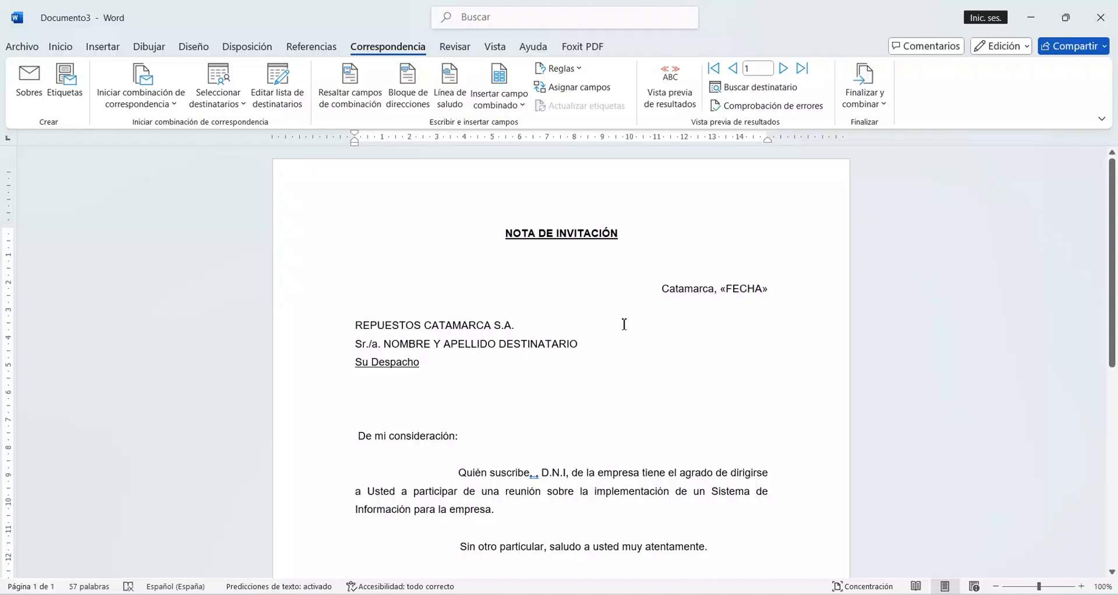
Step: Replace the recipient name placeholder with the NOMBRE_Y_APELLIDO_DESTINATARIO merge field and add CARGO_DESTINATARIO on a new line below it
left_click_drag(423, 351, 570, 352)
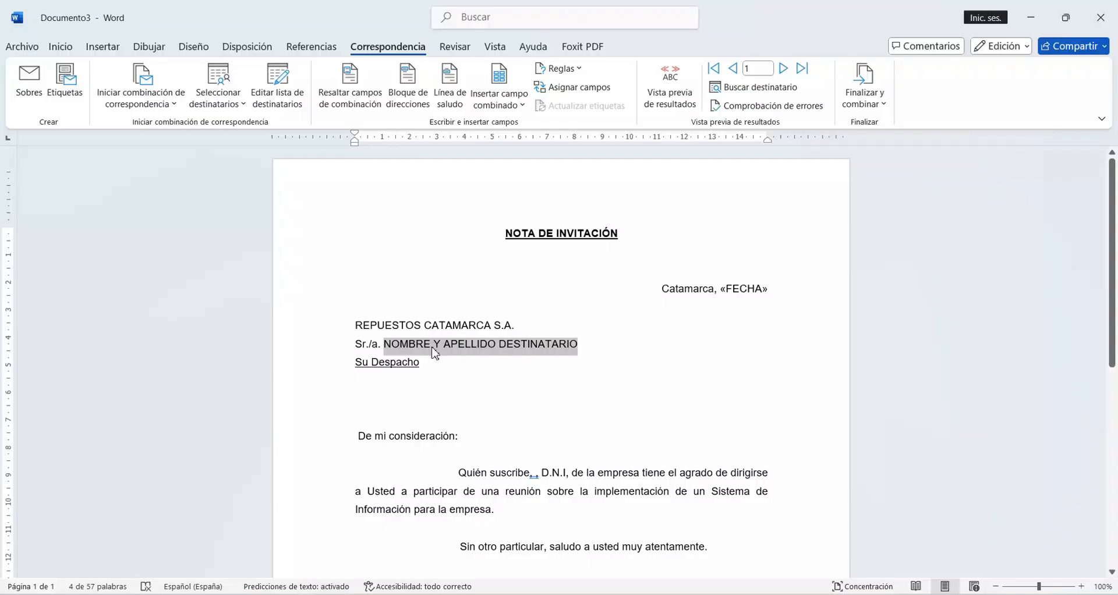
left_click(504, 105)
left_click(508, 144)
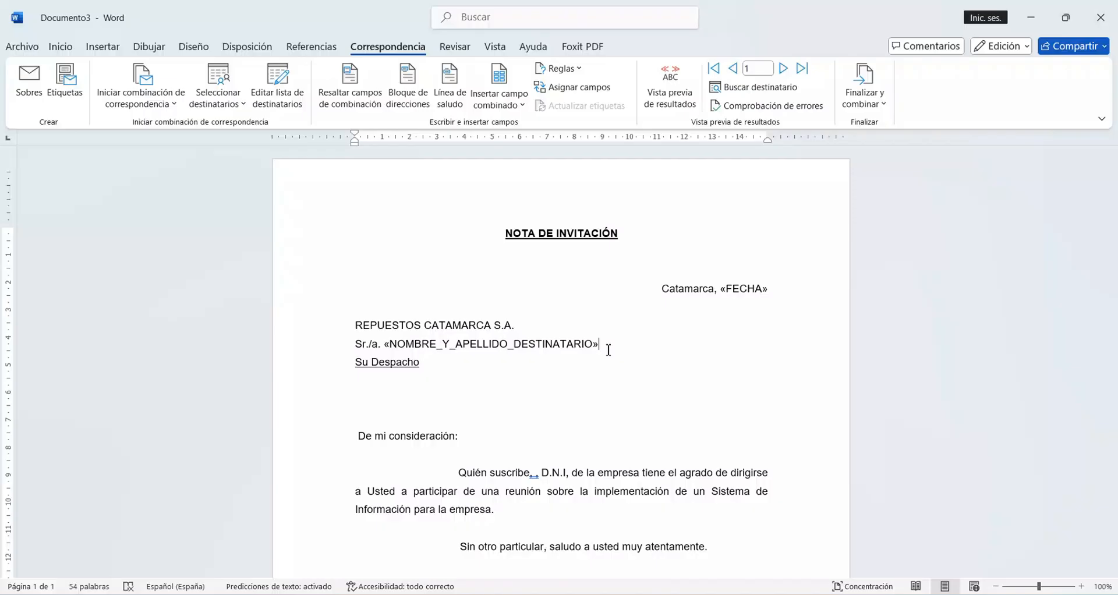
key("Return")
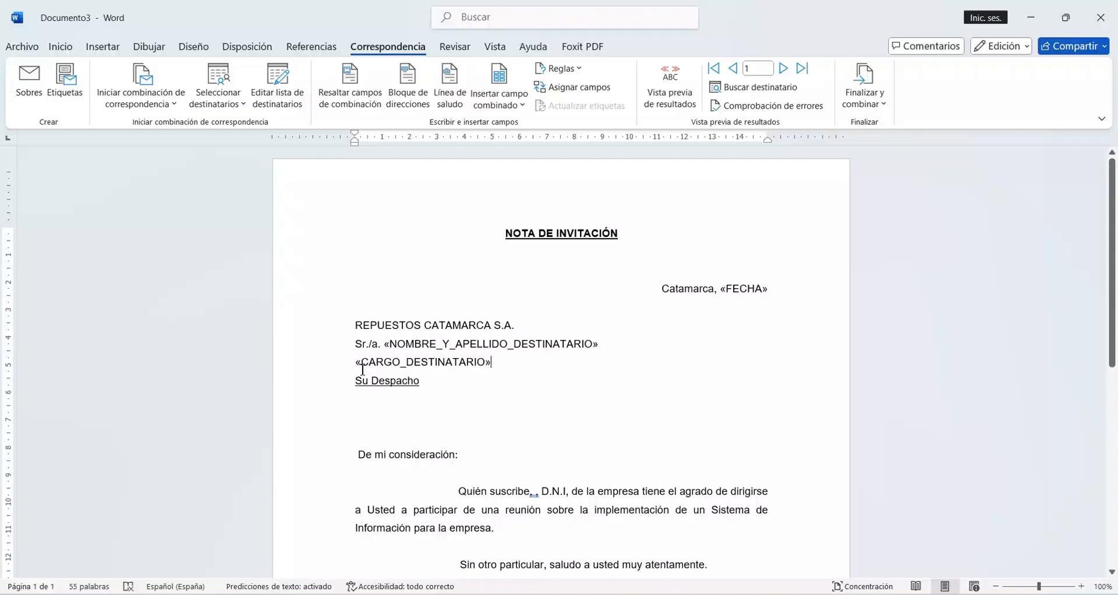
Step: Insert the NOMBRE_Y_APELLIDO_DEL_SOLICITANTE, DNI_SOLICITANTE and CARGO_SOLICITANTE merge fields in the body paragraph after "suscribe,", "D.N.I" and the following comma
scroll(583, 262, "down", 3)
left_click(506, 105)
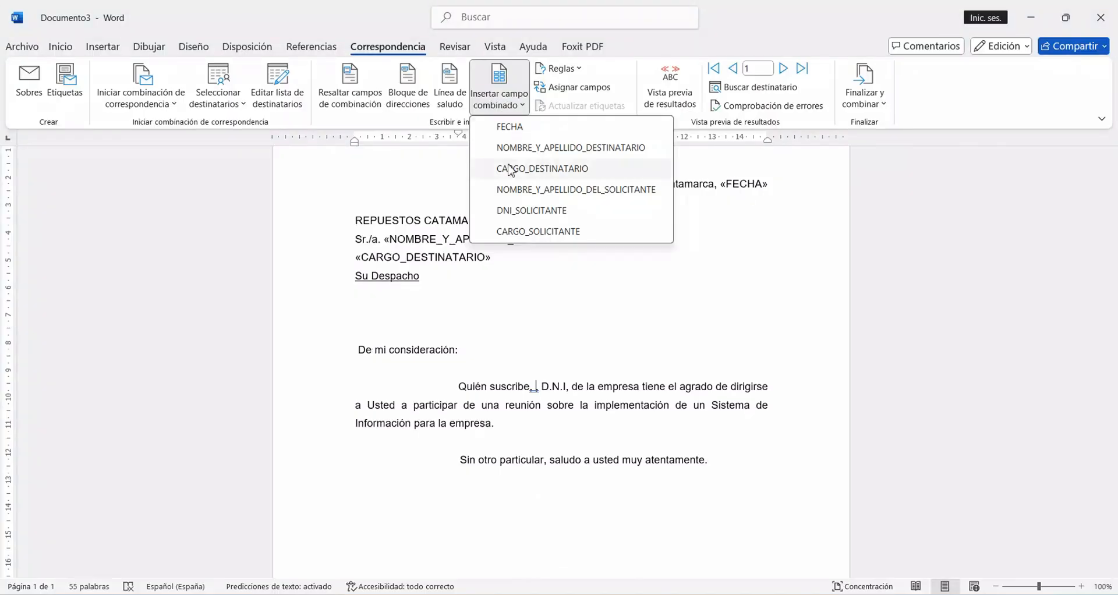
left_click(514, 192)
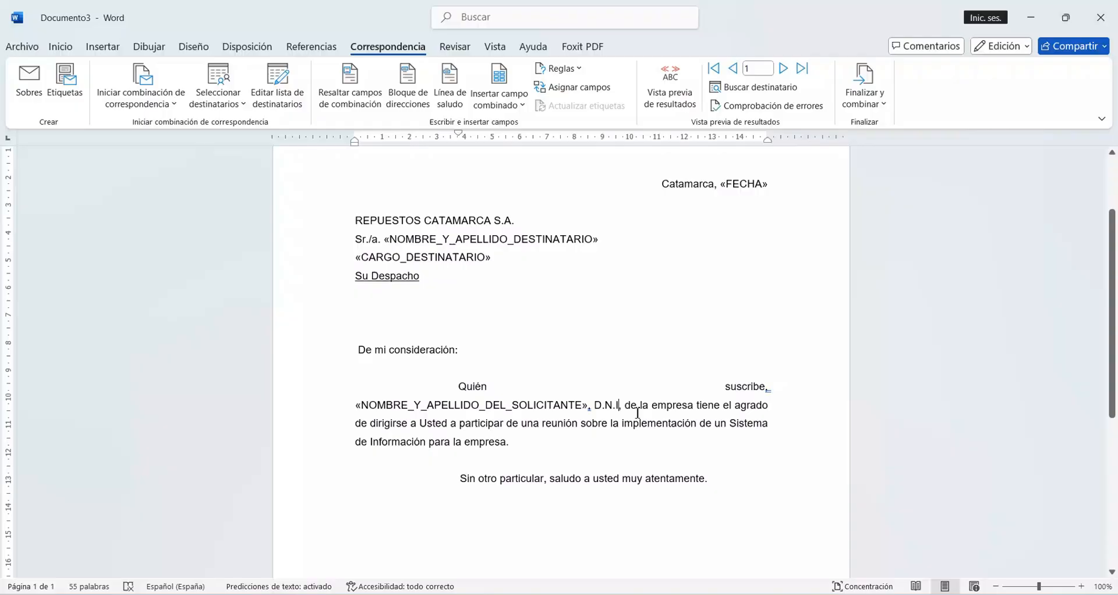
left_click(521, 106)
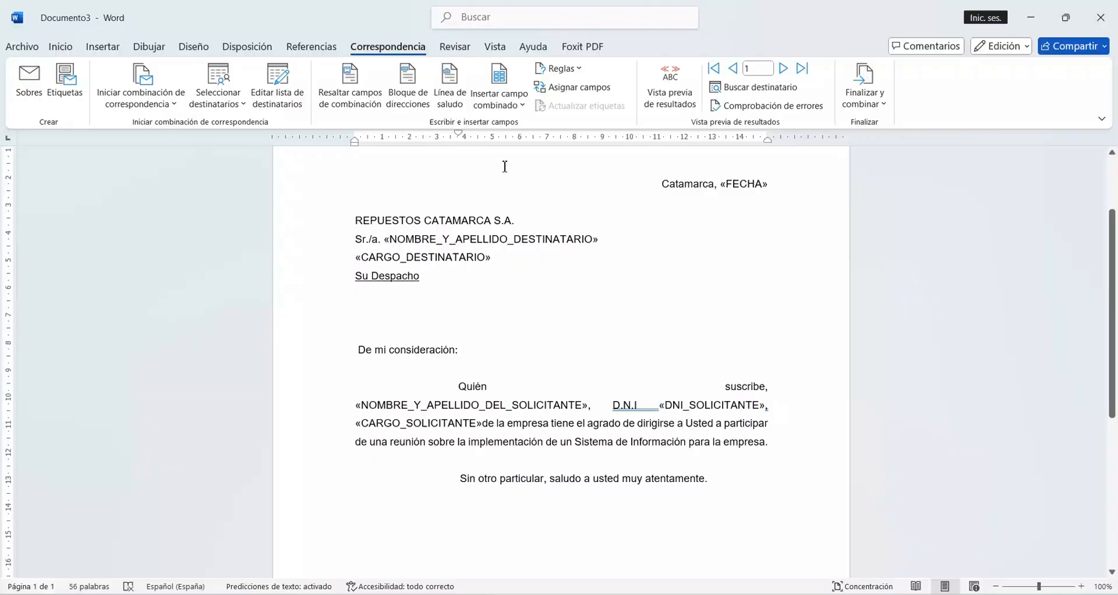
Step: Paste the NOMBRE_Y_APELLIDO_DEL_SOLICITANTE field below the signature line and indent it so it sits under the line
scroll(509, 167, "down", 3)
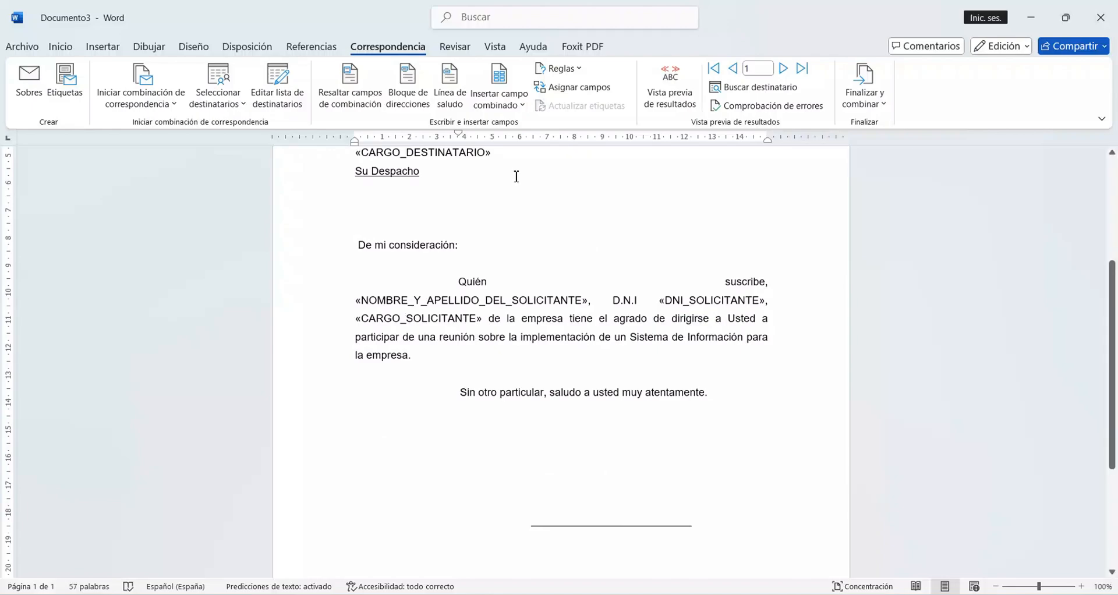
scroll(516, 175, "down", 4)
left_click(577, 346)
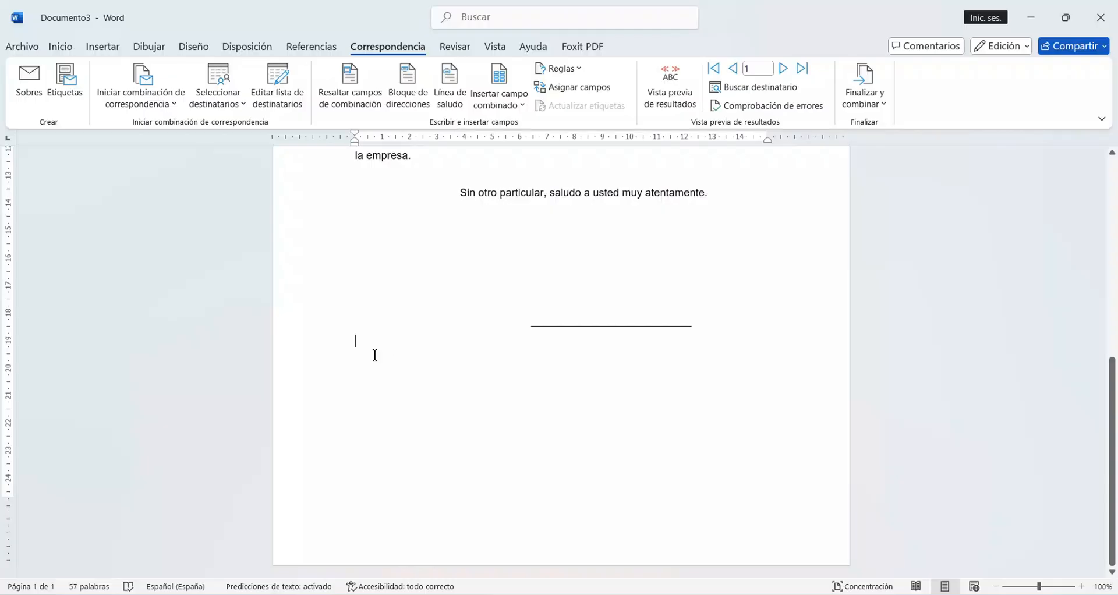
type("«NOMBRE_Y_APELLIDO_DEL_SOLICITANTE»")
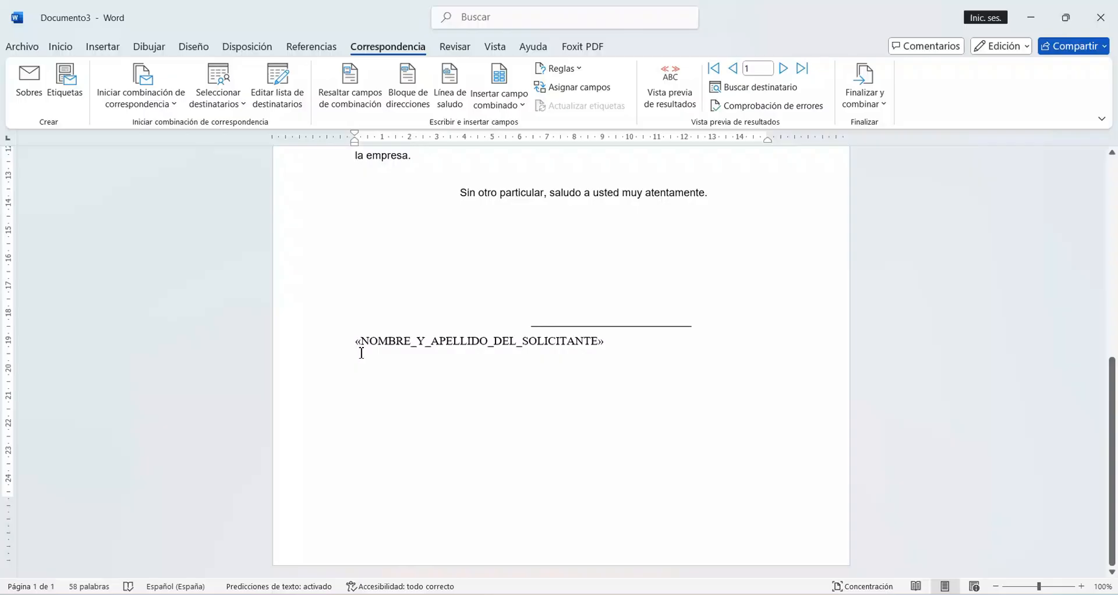
left_click(361, 352)
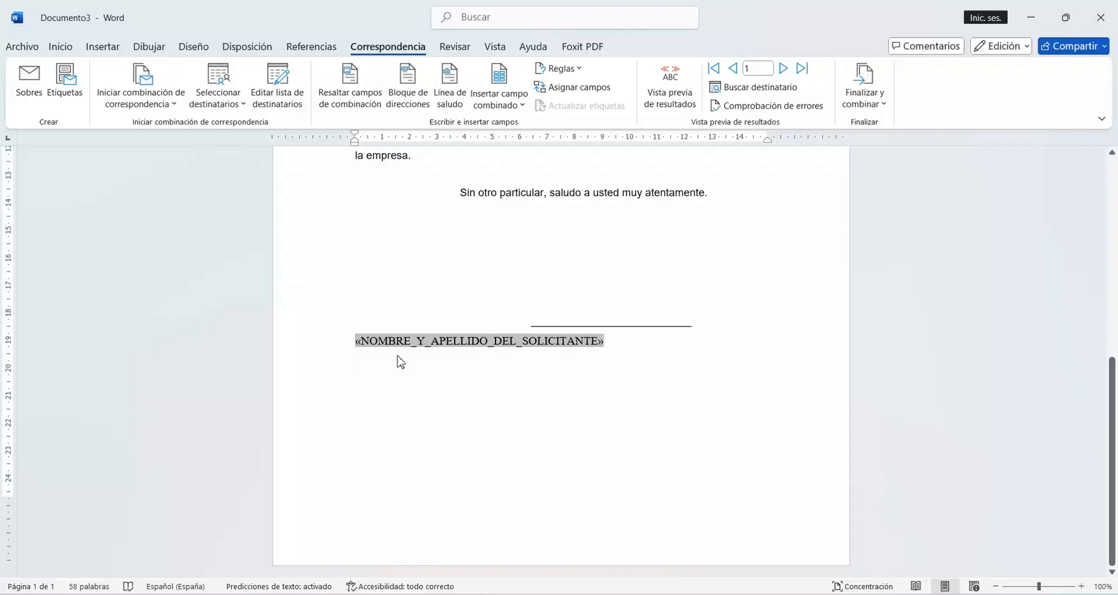
key("Tab")
key("Tab")
key("Tab")
key("Tab")
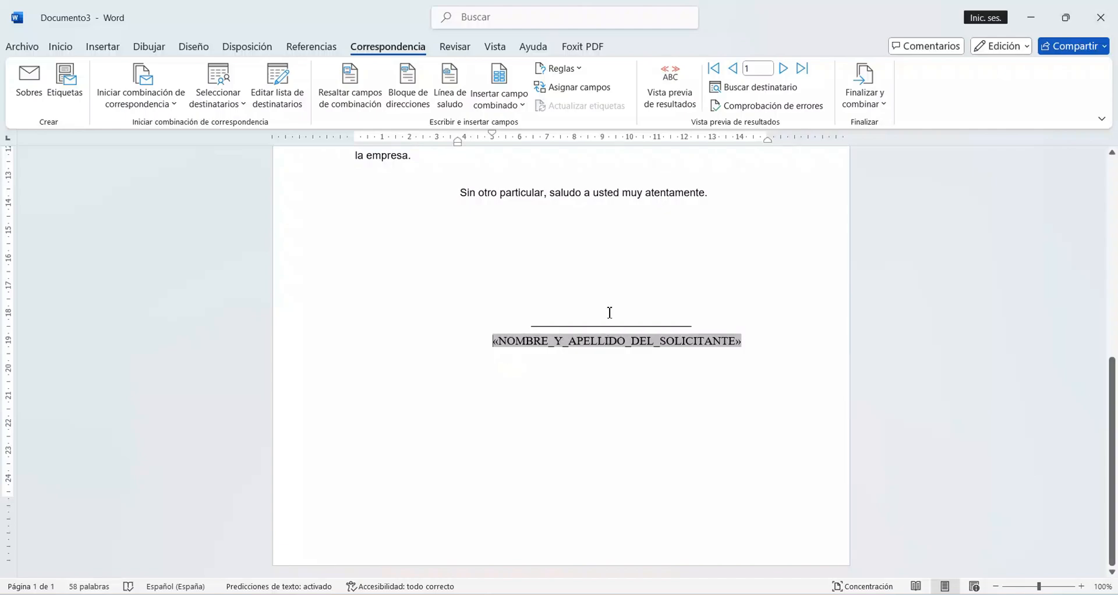
Step: Preview the merge results and review the note filled in for the first recipient
scroll(610, 313, "up", 10)
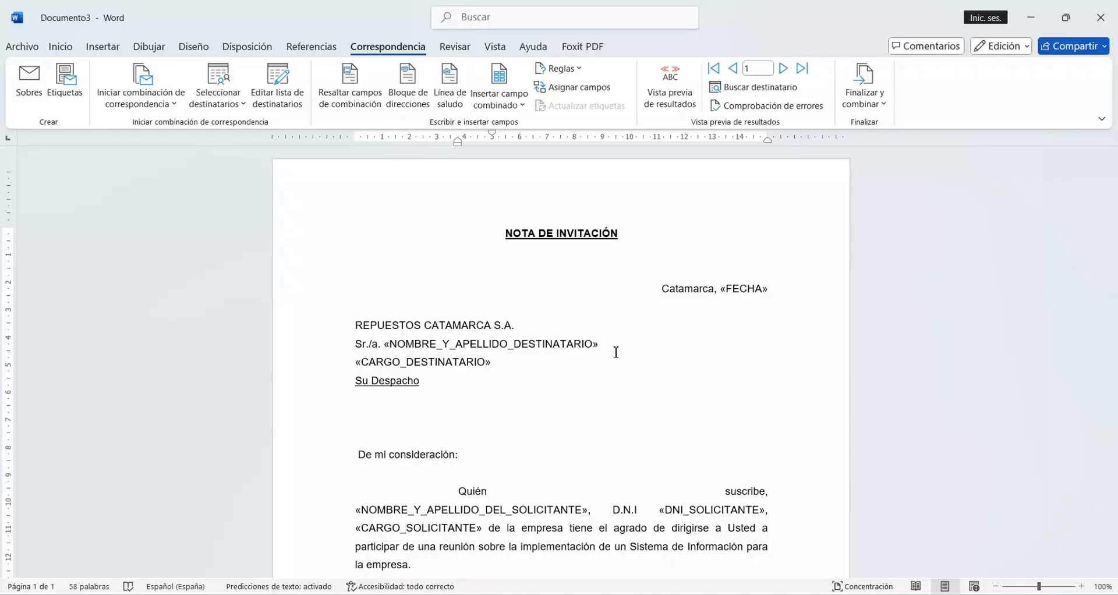
left_click(667, 104)
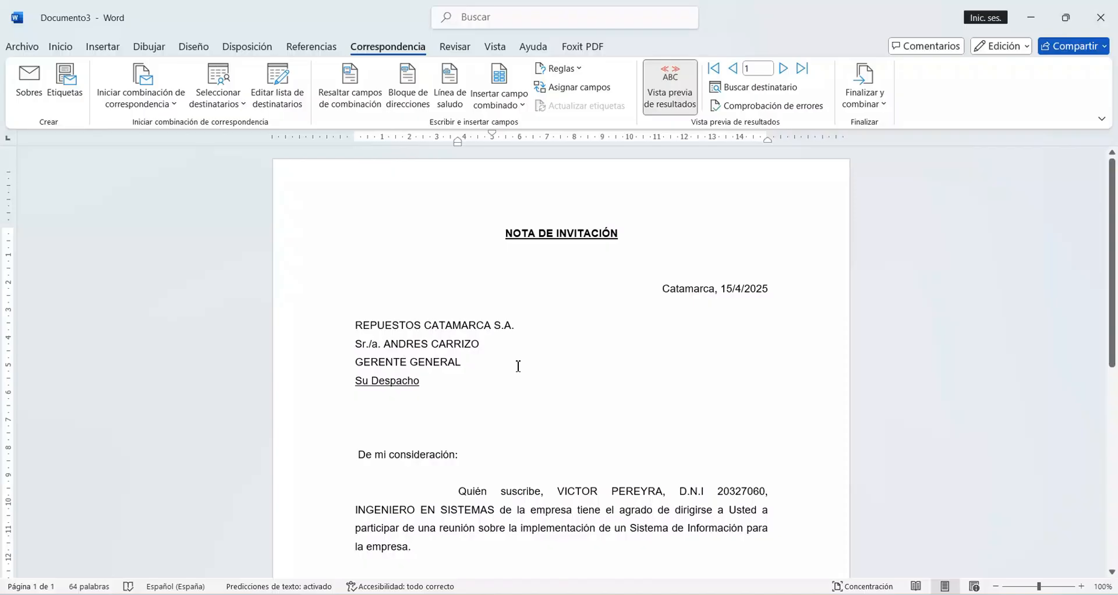
scroll(498, 324, "down", 2)
scroll(498, 325, "down", 2)
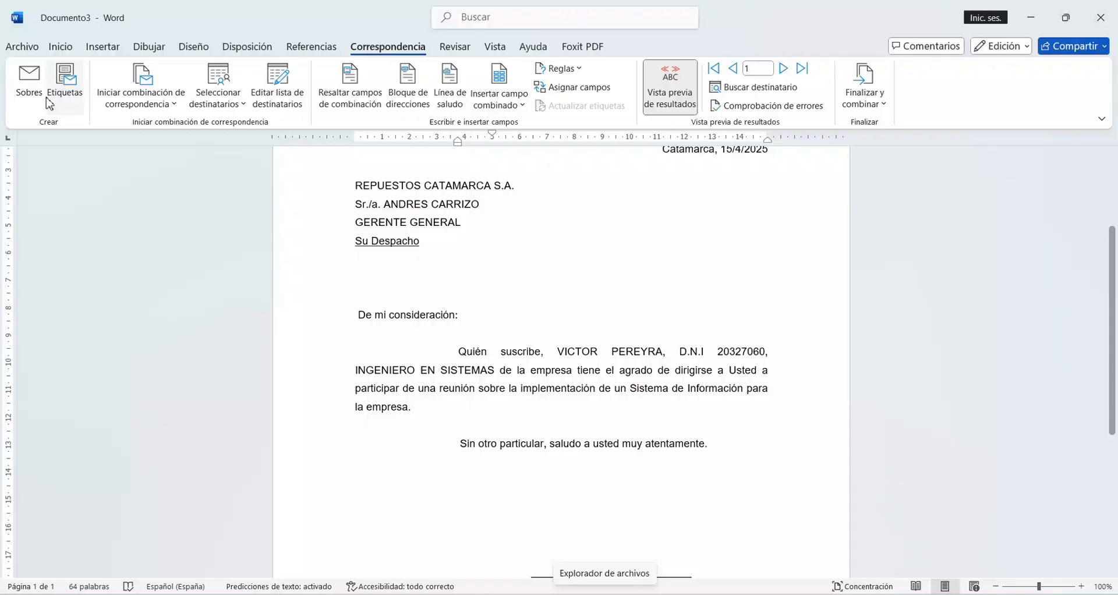
Step: Open the DESTINATARIOS PARA LA NOTA document from the Documentos folder
left_click(22, 48)
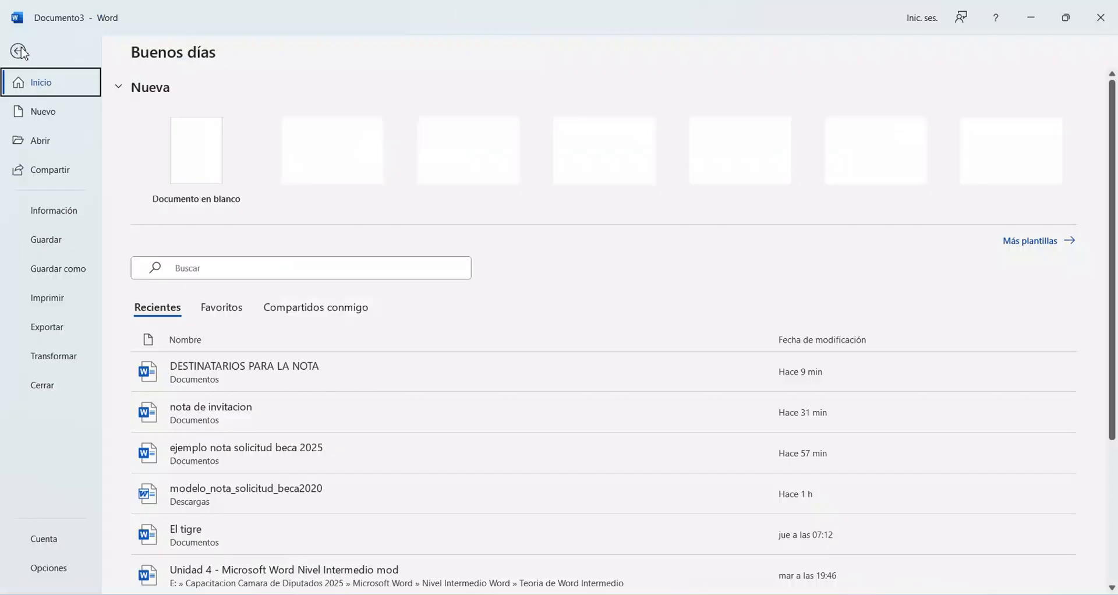
left_click(38, 146)
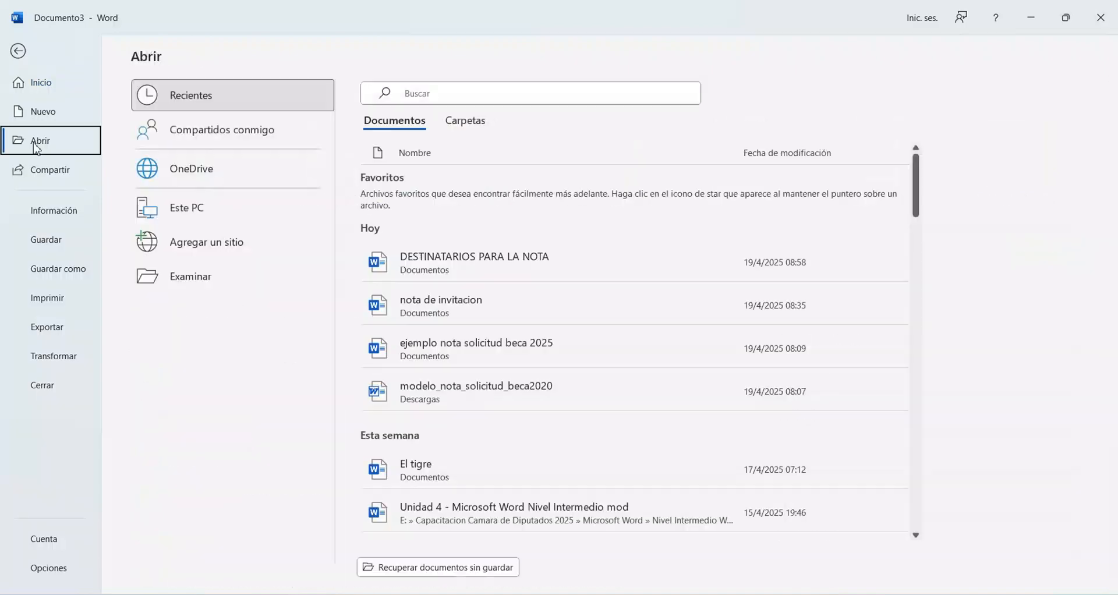
left_click(191, 277)
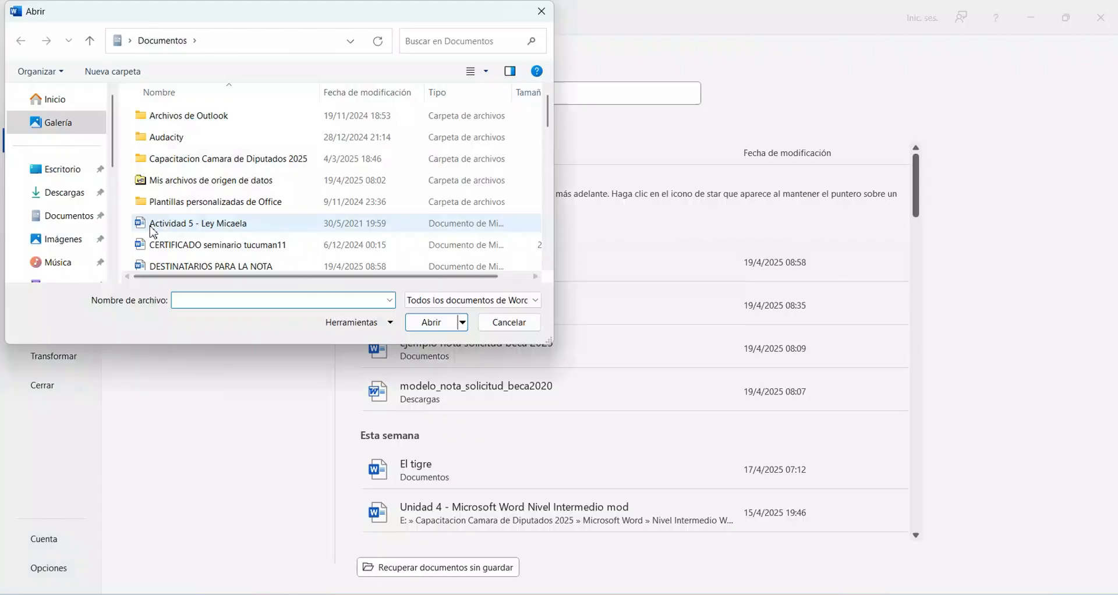
left_click(191, 268)
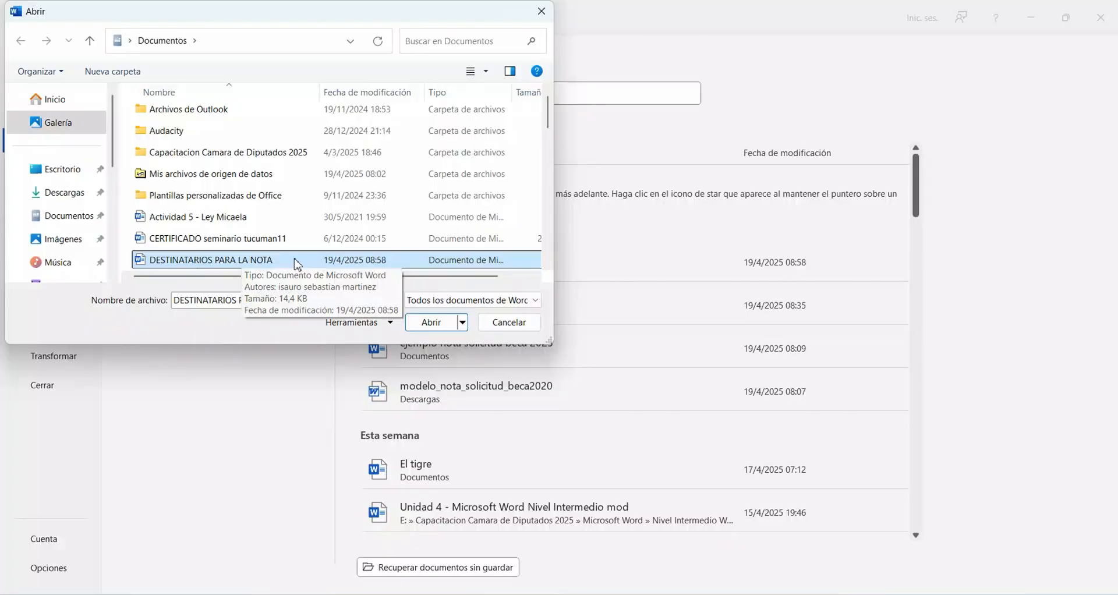
left_click(438, 324)
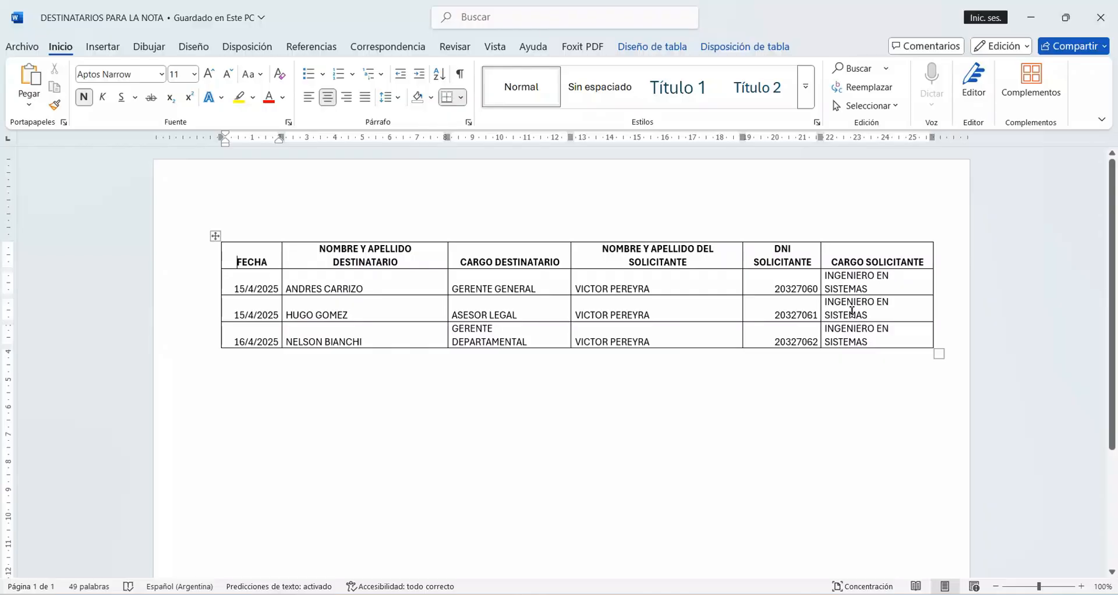
Step: Return to the invitation note and preview it for the second and third recipient records
key("alt+Tab")
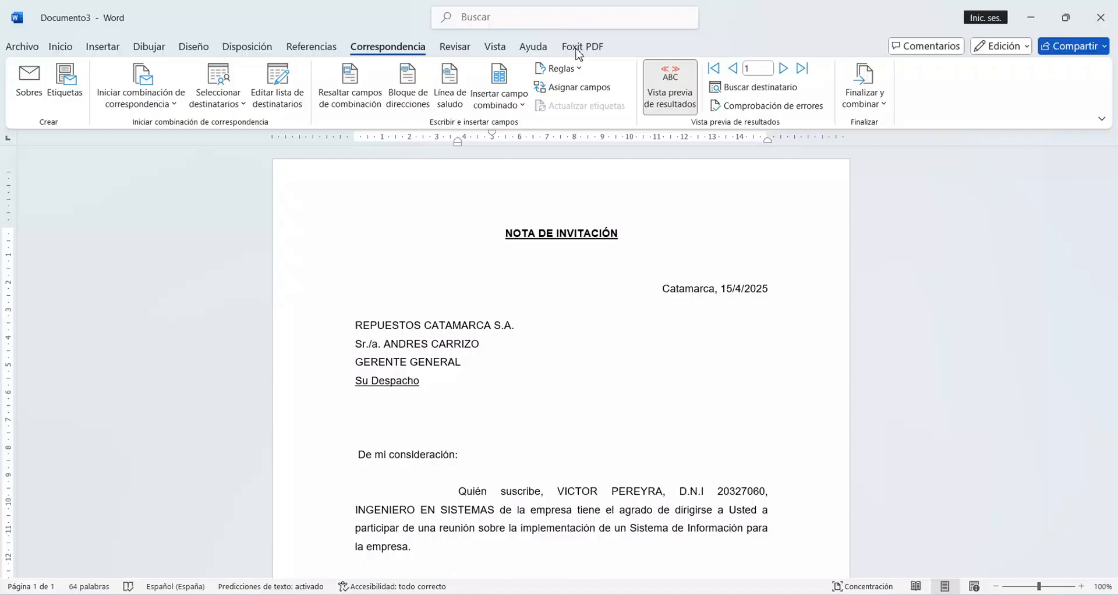
left_click(786, 68)
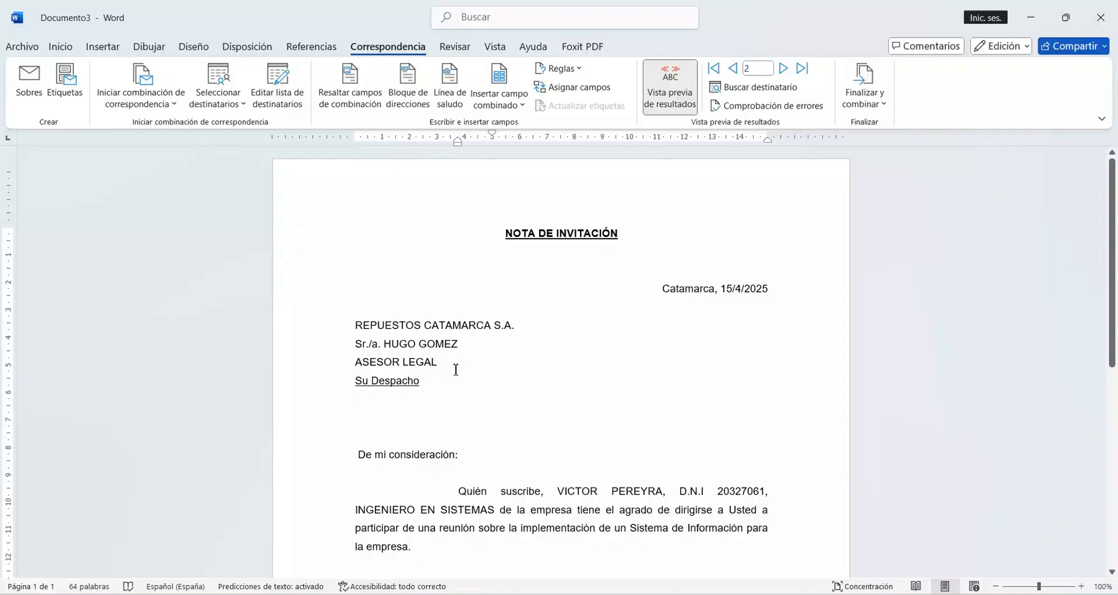
left_click(783, 69)
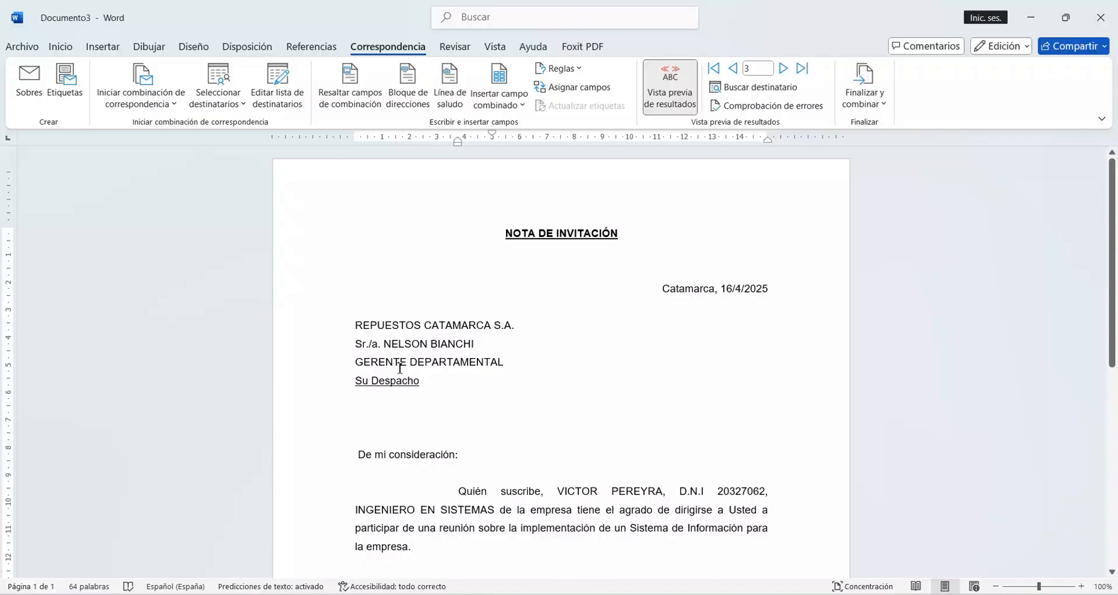
Step: Indent the applicant's name further so it is centred beneath the signature line
scroll(502, 382, "down", 2)
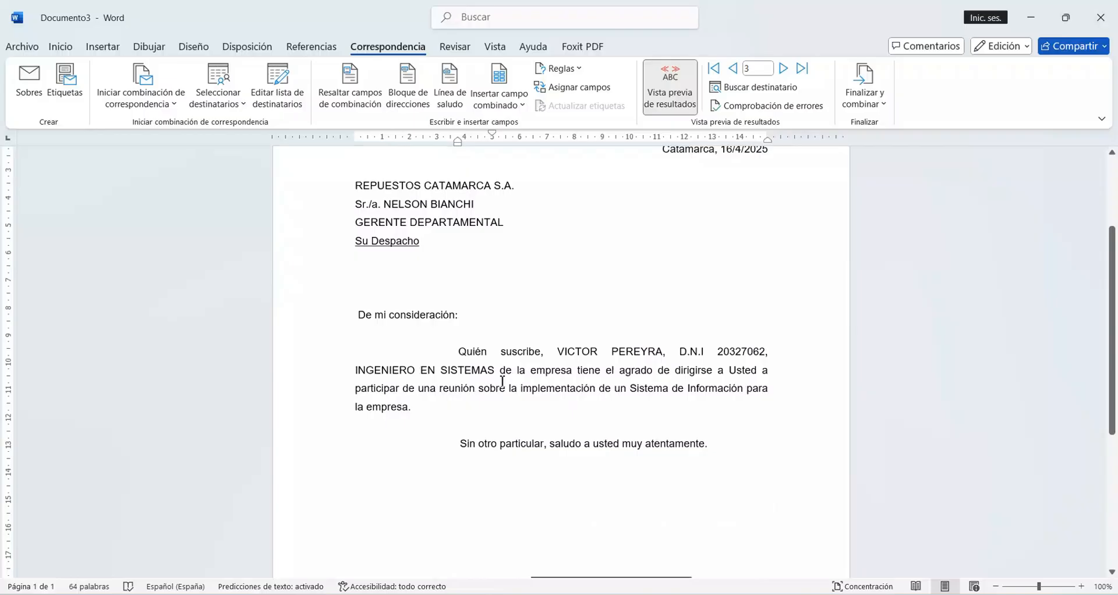
left_click(503, 382)
scroll(521, 376, "down", 3)
key("Tab")
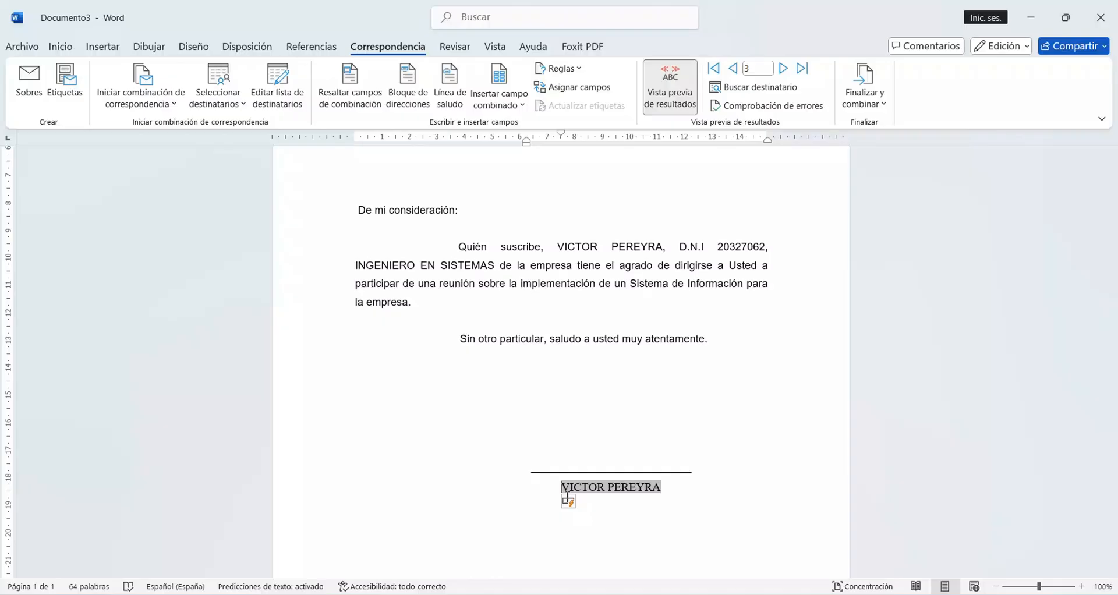
left_click(581, 284)
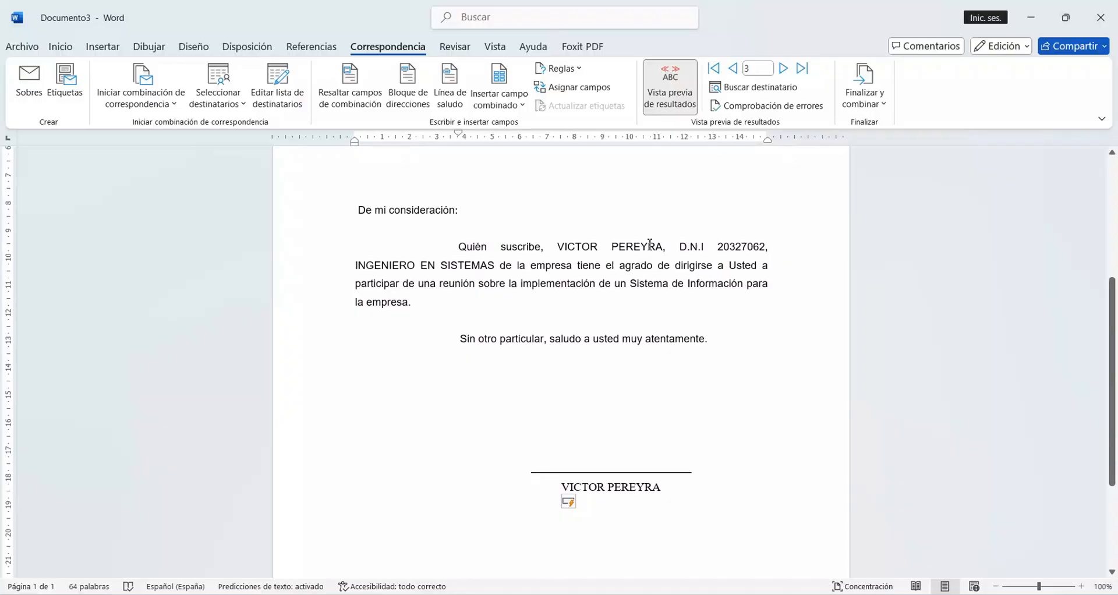
scroll(608, 283, "up", 3)
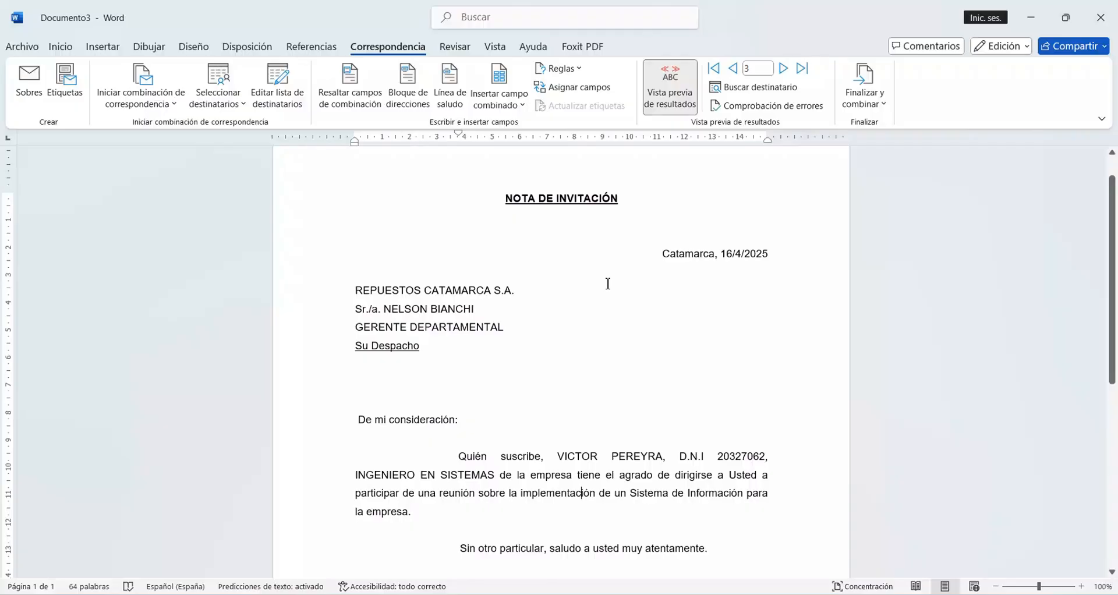
scroll(618, 284, "up", 1)
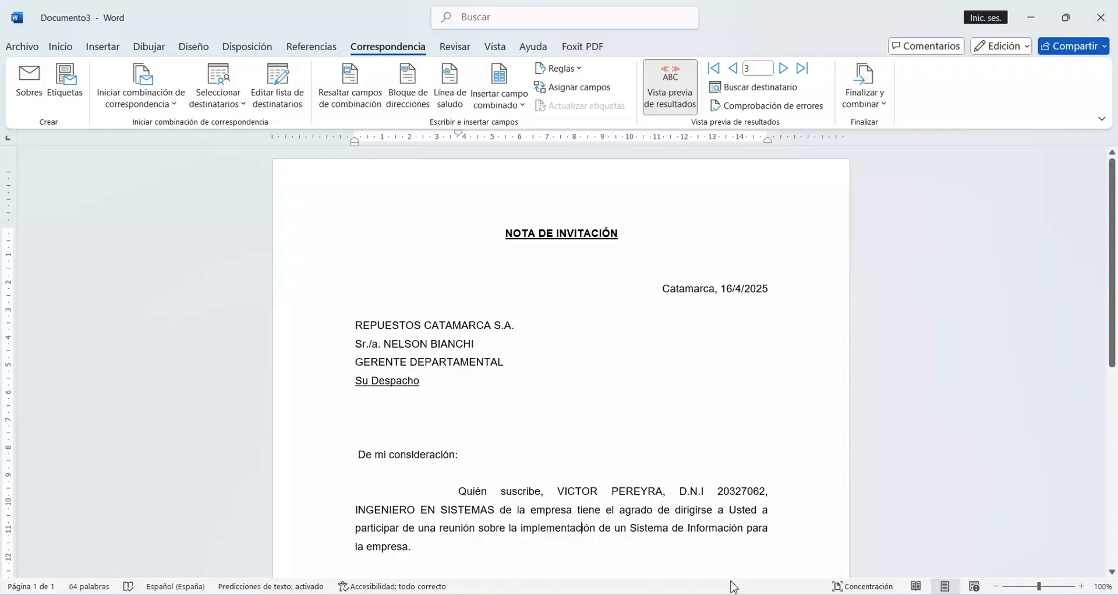
Step: Switch to the DESTINATARIOS PARA LA NOTA document and add four blank rows below the last recipient in the table
mouse_move(734, 589)
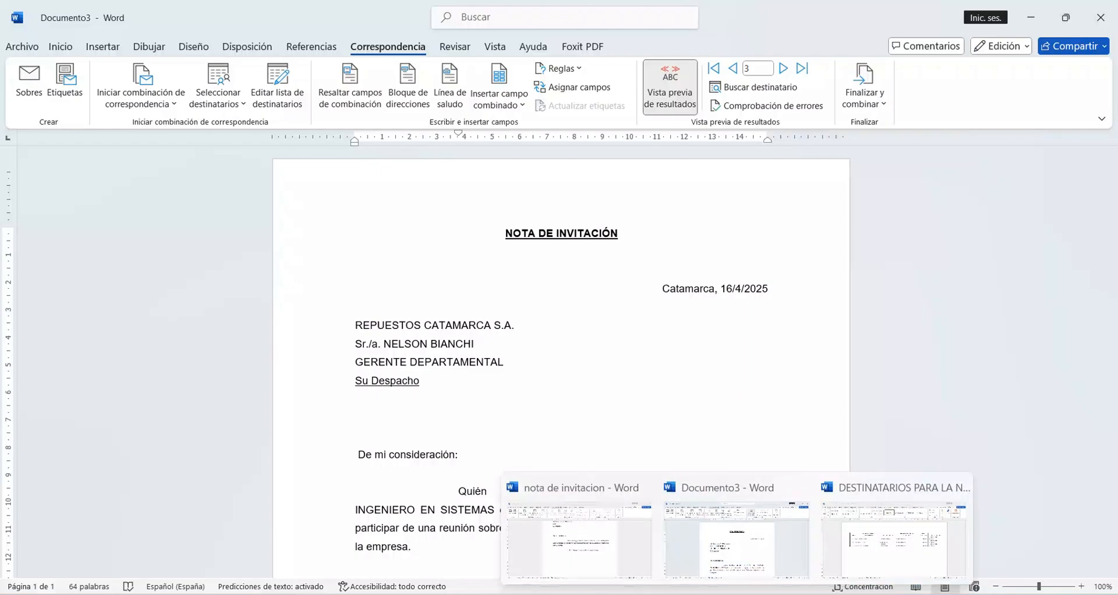
left_click(865, 519)
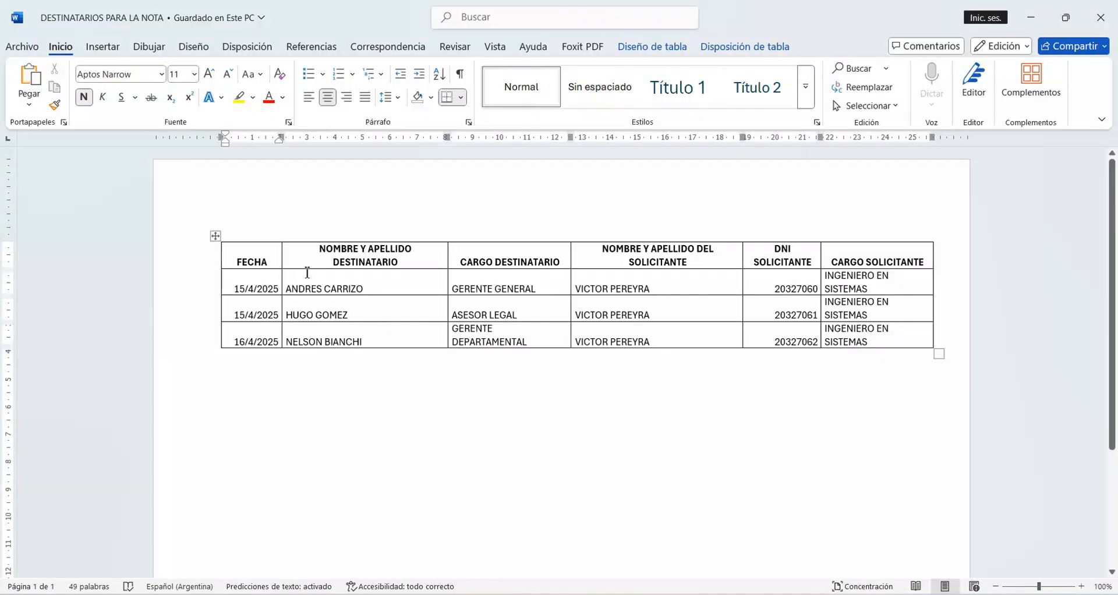
left_click(882, 346)
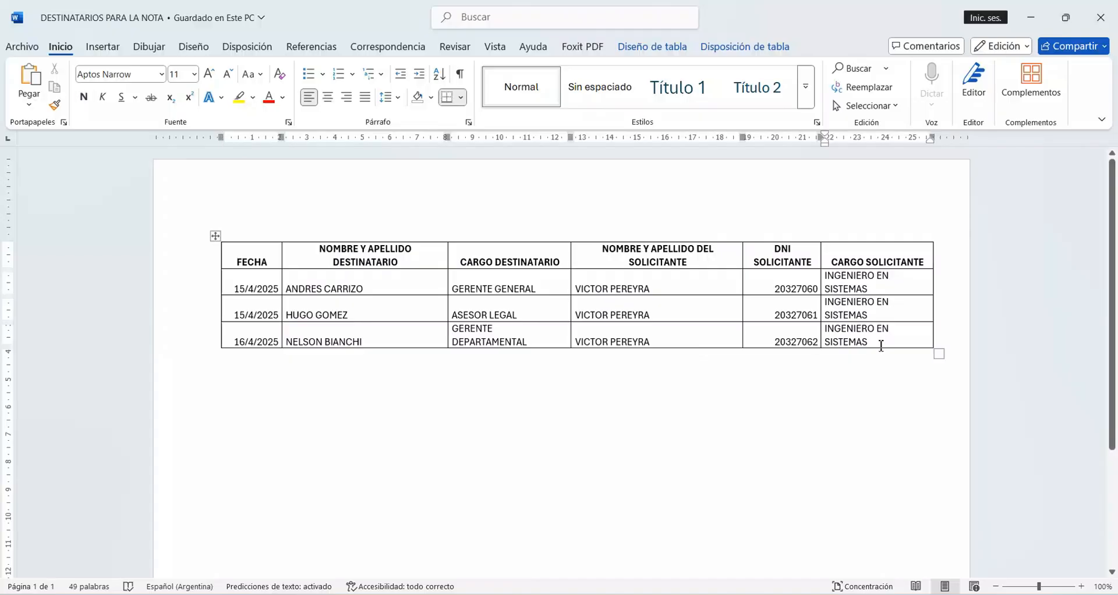
key("Return")
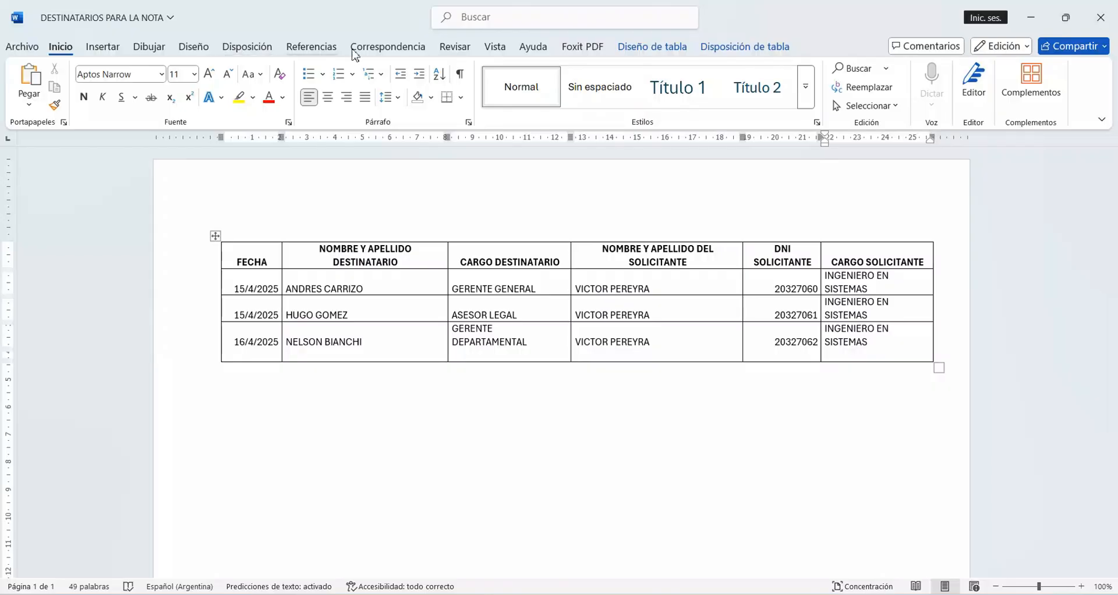
left_click(745, 46)
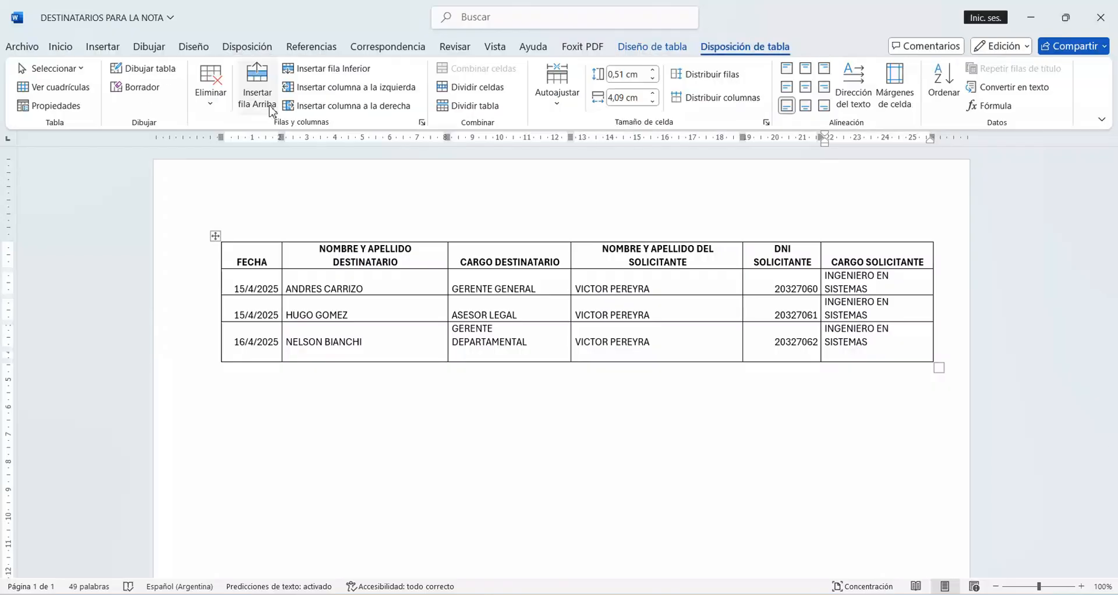
left_click(272, 111)
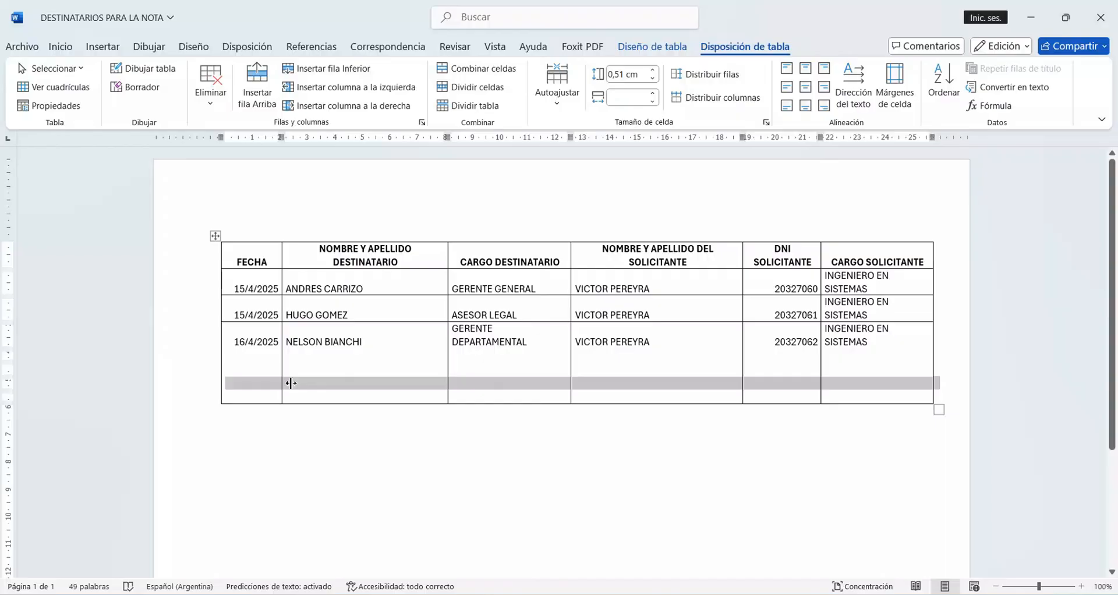
Step: Enter the date 17/4/2025 in the first new row and apply all borders to the added rows
left_click(267, 369)
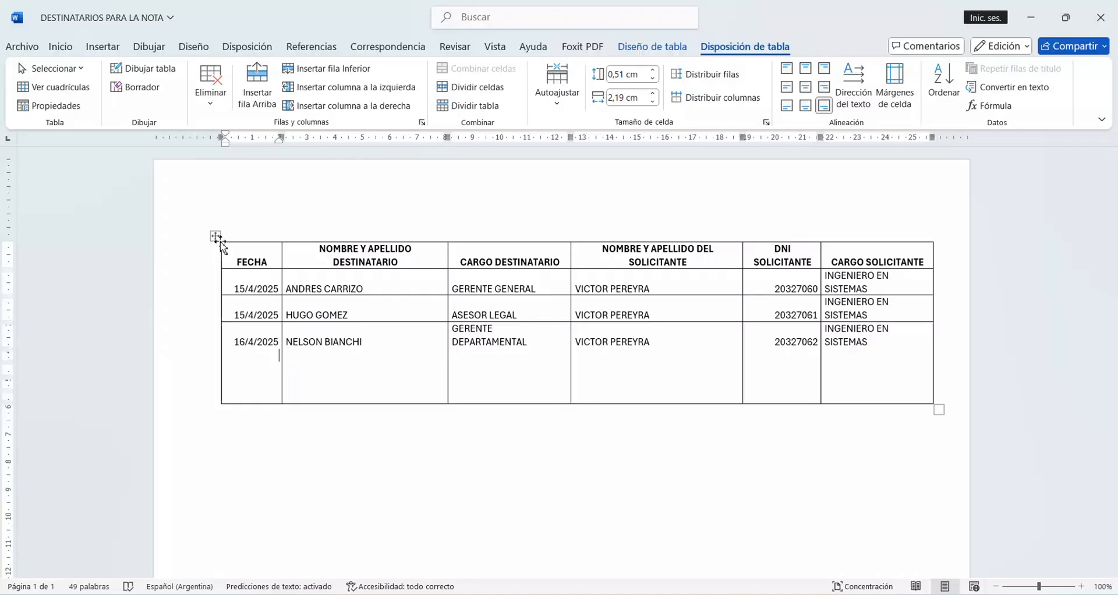
type("17/4/2025")
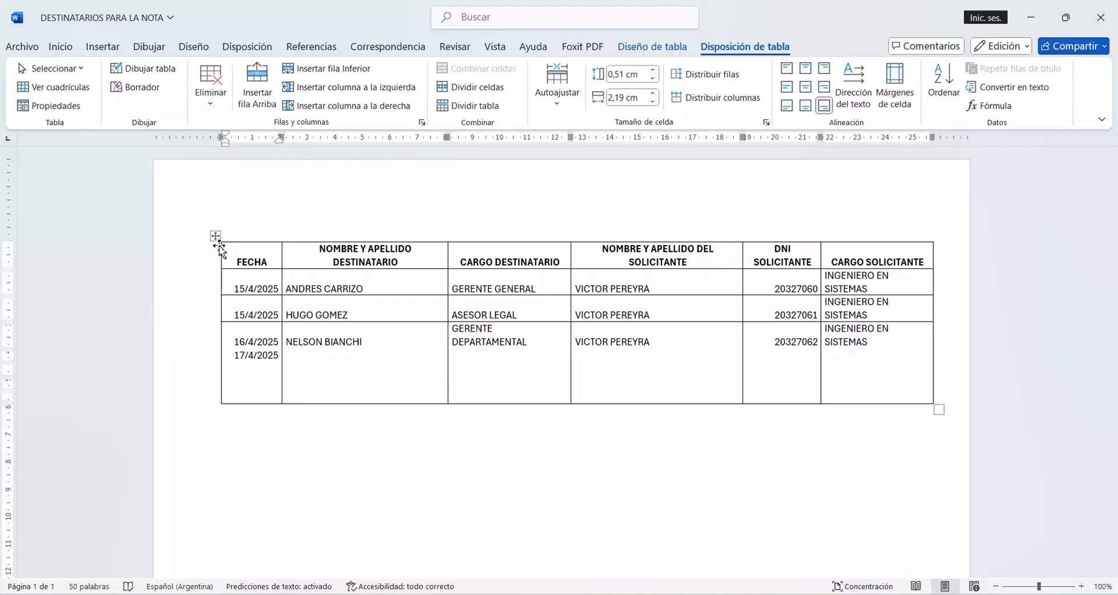
key("Tab")
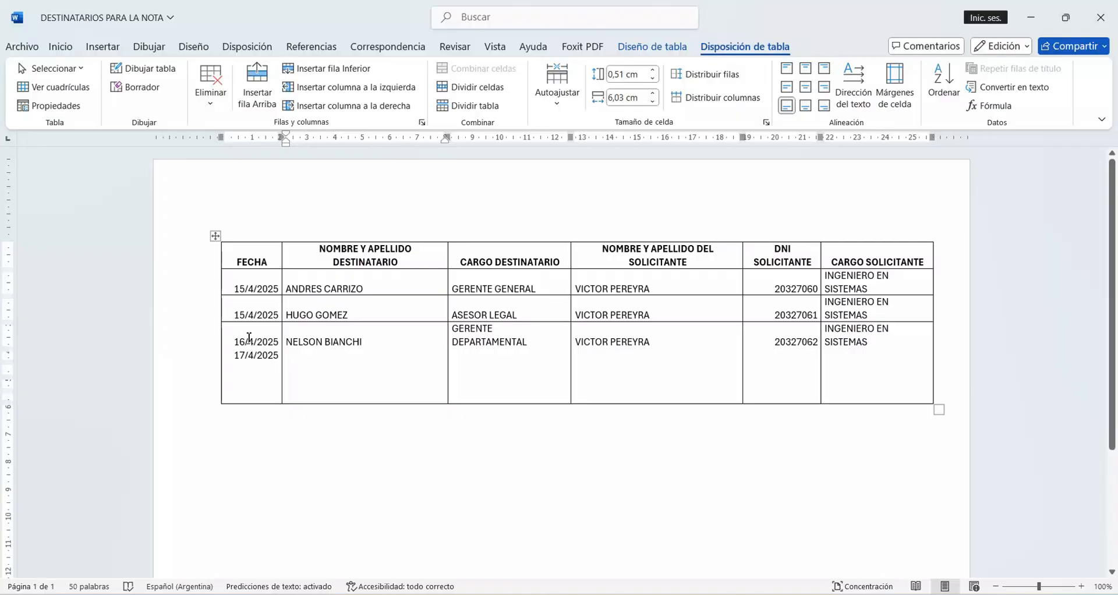
left_click_drag(250, 338, 860, 388)
left_click(674, 50)
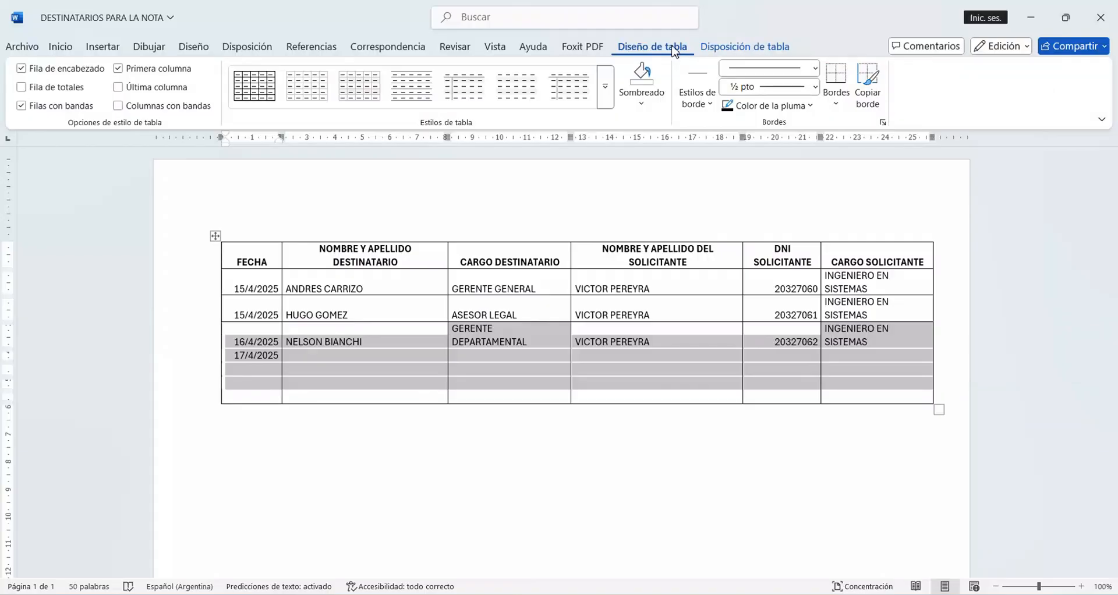
Step: Fill in the new recipient's full name and set the recipient's position to JEFE DEPARTAMENTAL in the 17/4/2025 row
left_click(394, 358)
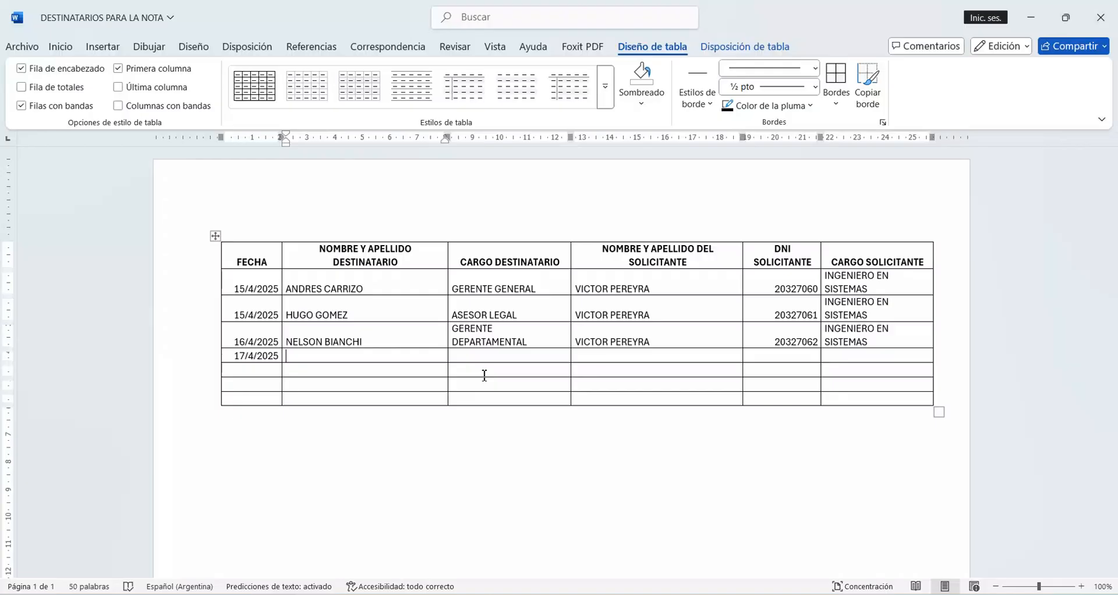
type("JUAN PEREZ")
key("Tab")
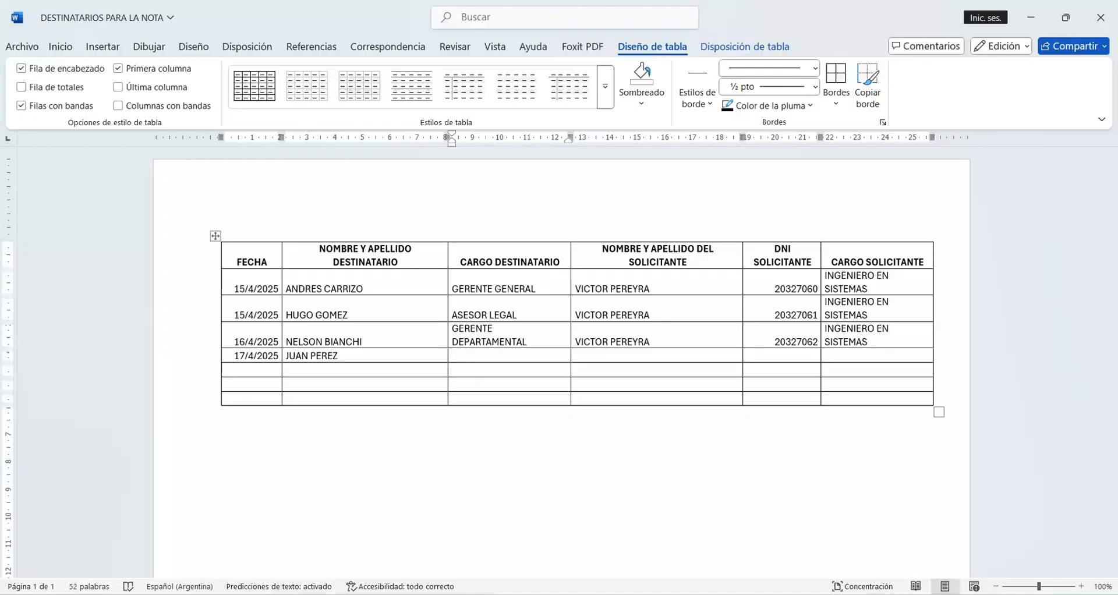
type("JEFE DEPARTAMENTAL")
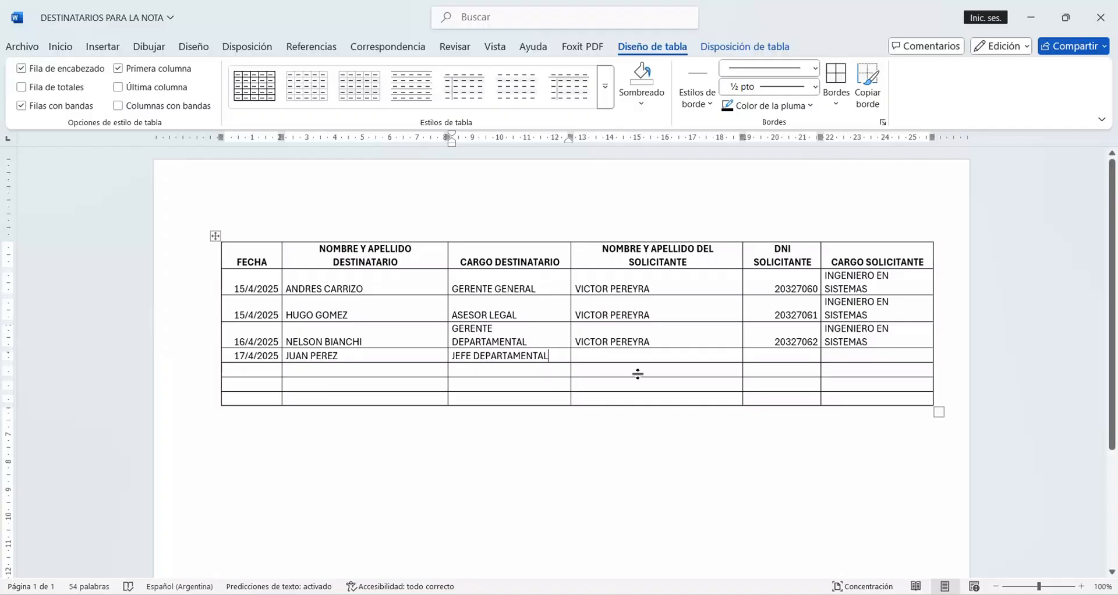
Step: Complete the 17/4/2025 row with the applicant's full name, the applicant's DNI number and the position LICENCIADO EN SISTEMAS
left_click(704, 355)
type("ANDRES MO")
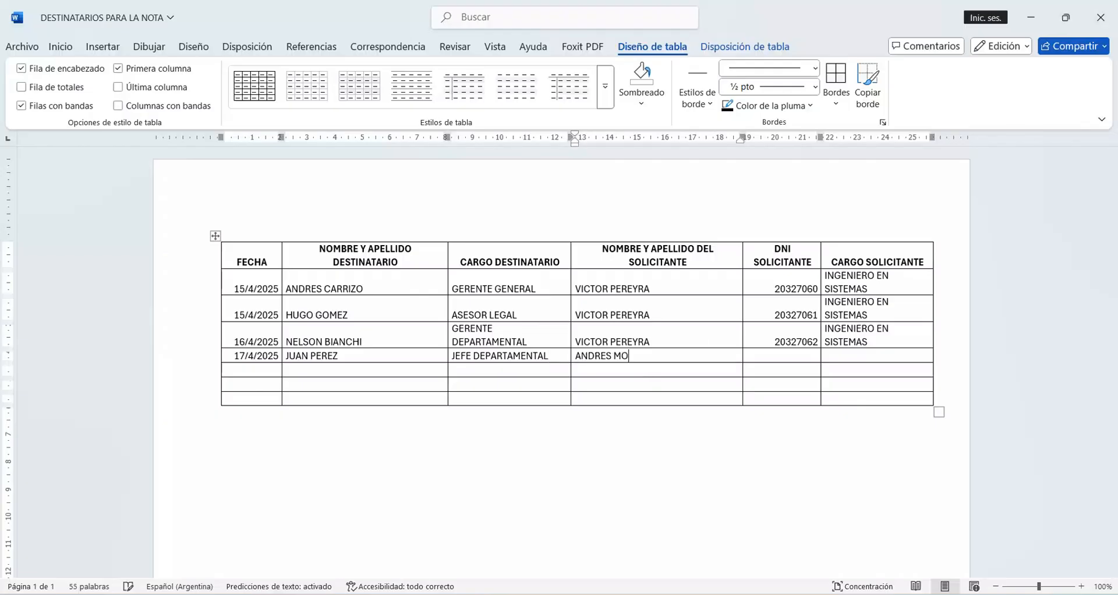
type("YA")
key("Tab")
type("2")
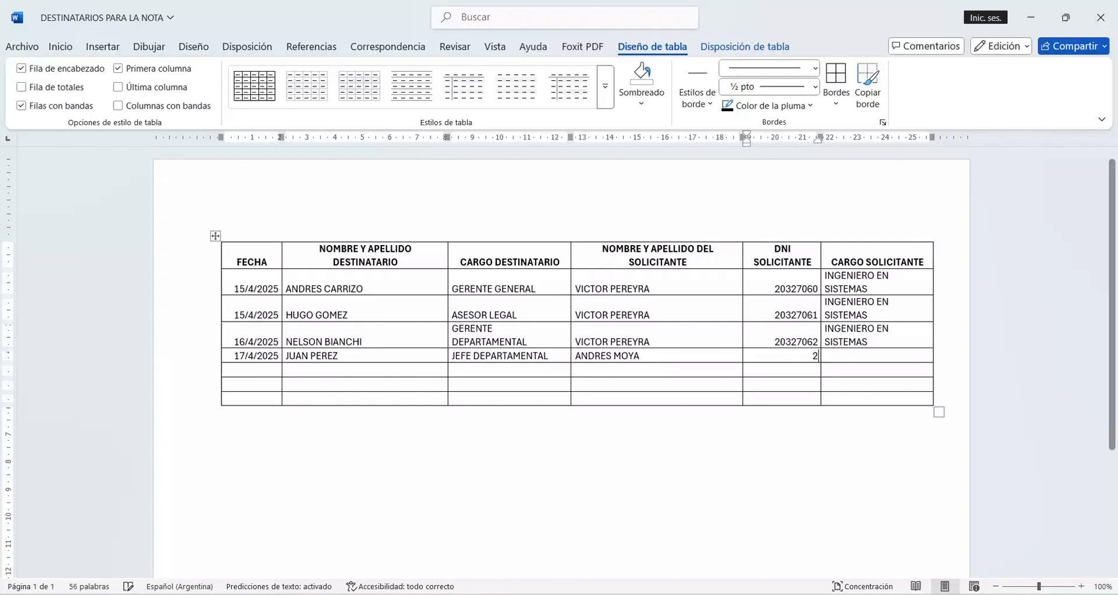
type("56478")
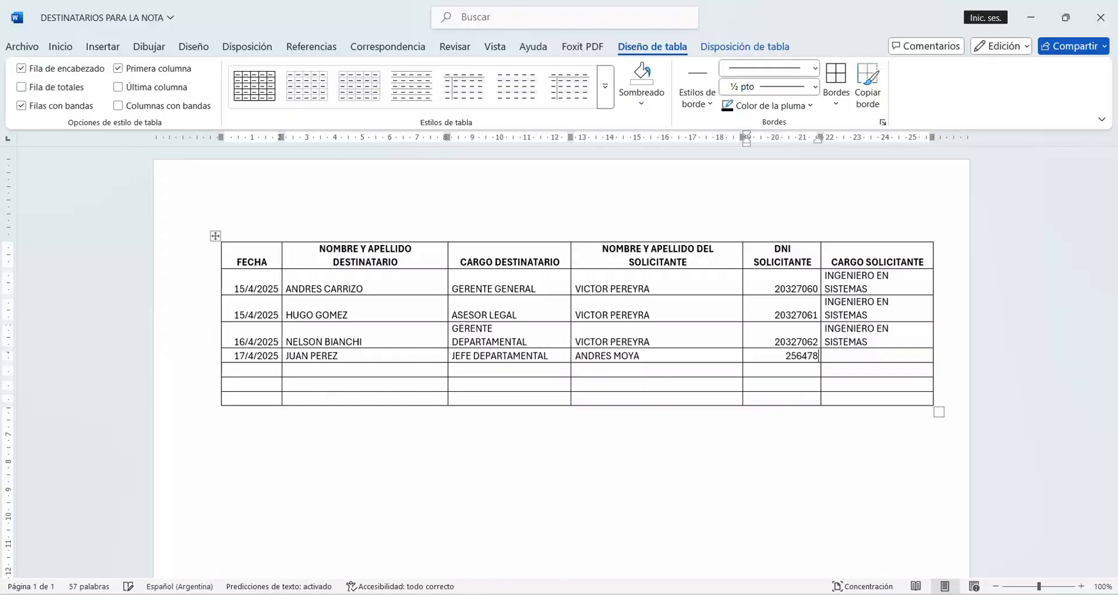
type("90")
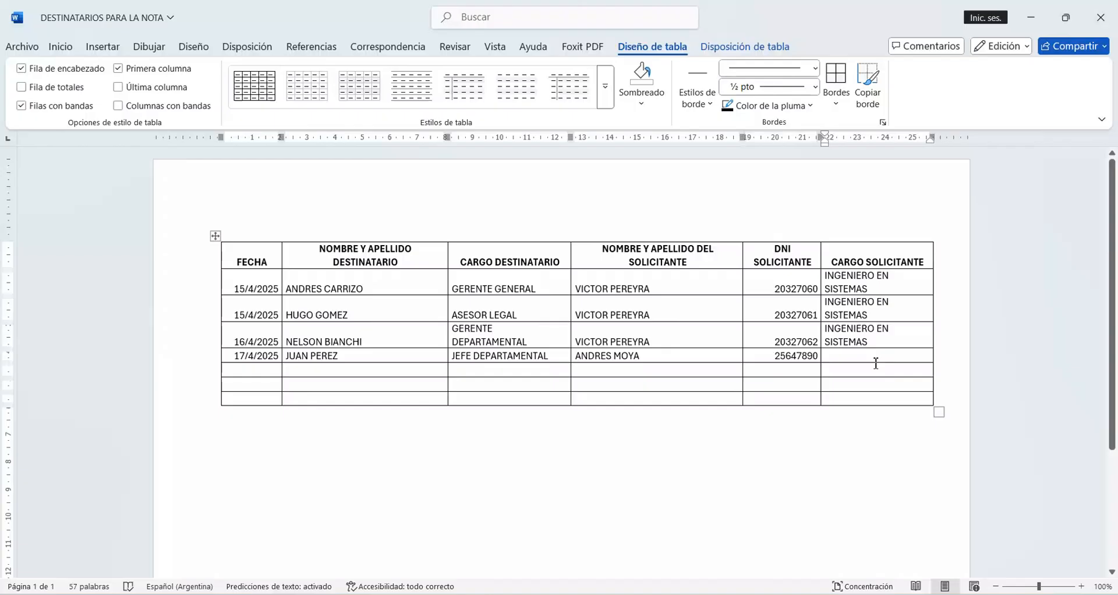
type("LICENC")
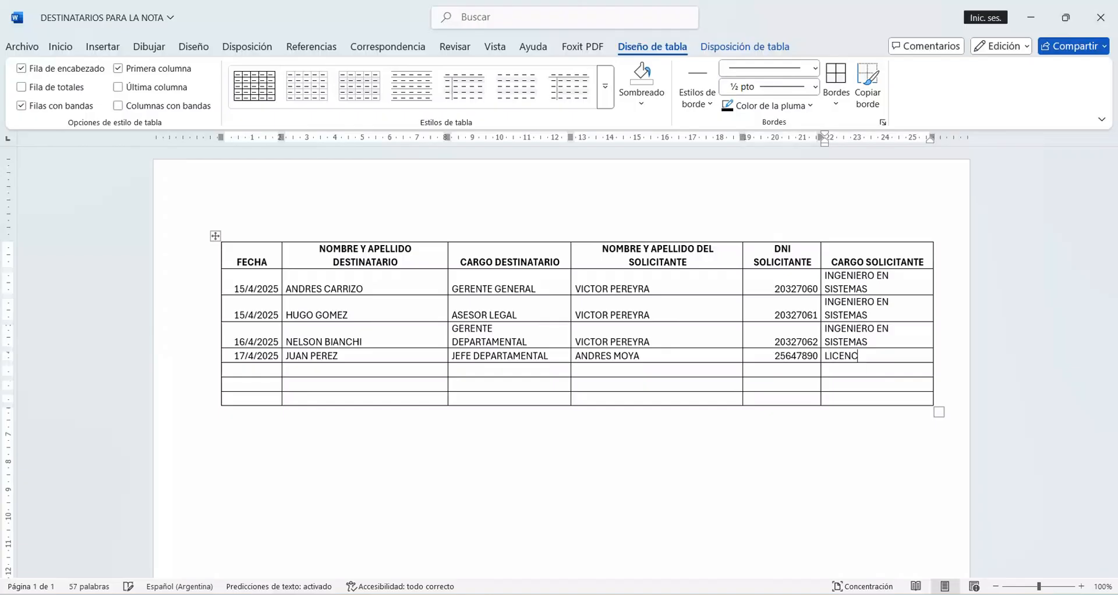
type("IADO EN SISTEMAS")
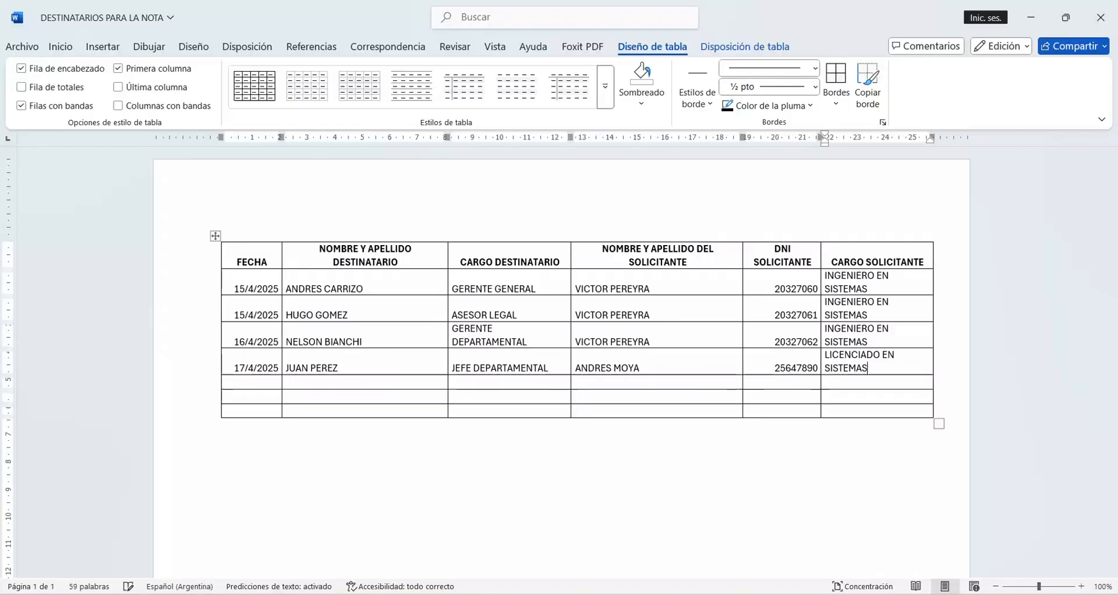
Step: Delete the three empty rows at the end of the recipients table and save the document
key("Down")
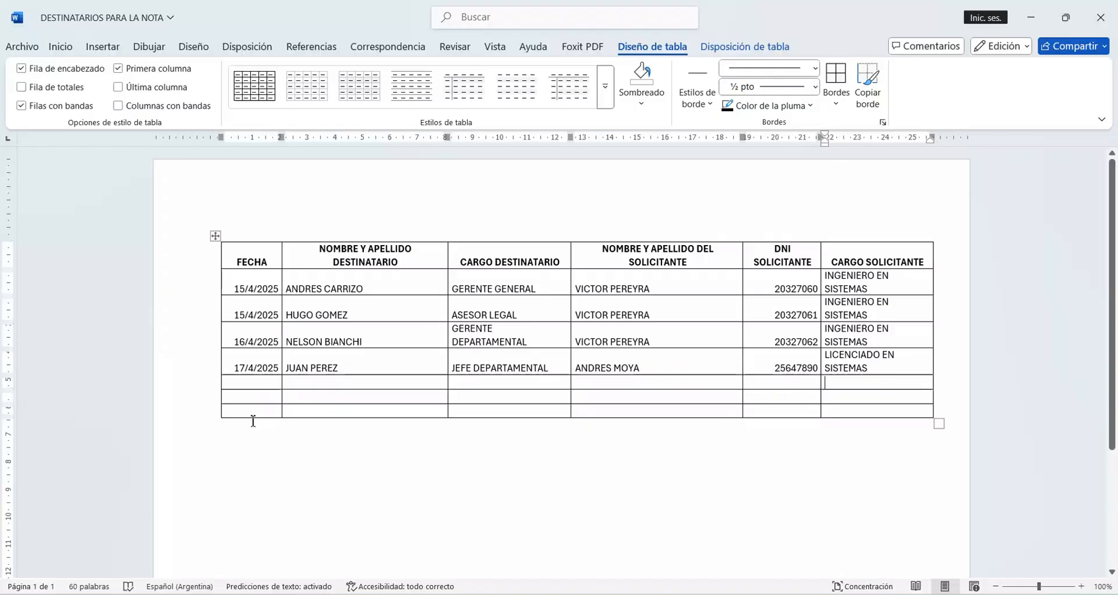
left_click(252, 415, "shift")
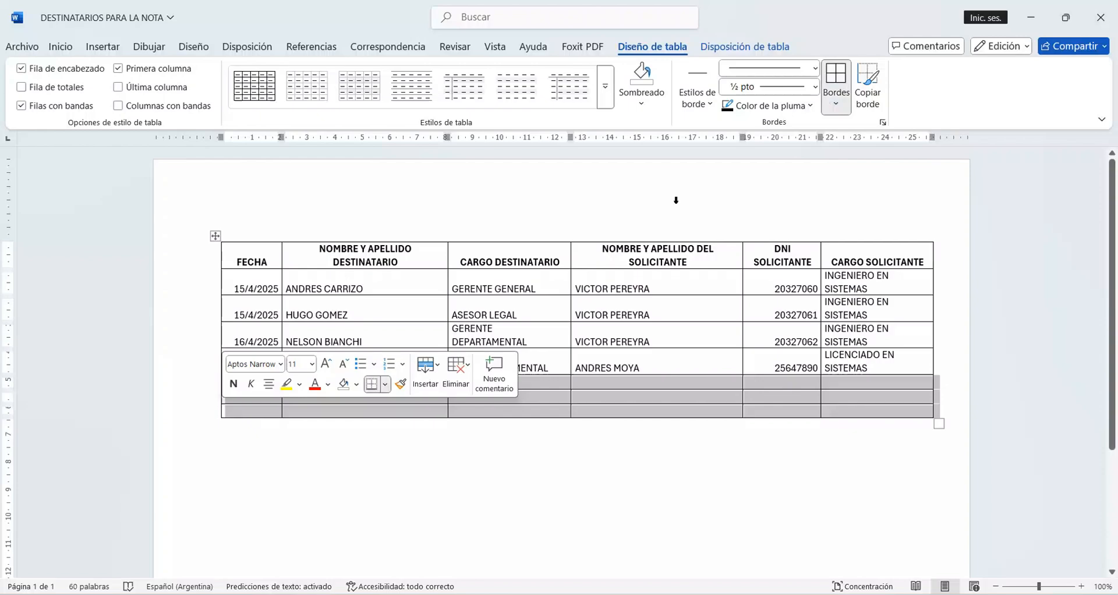
left_click(745, 46)
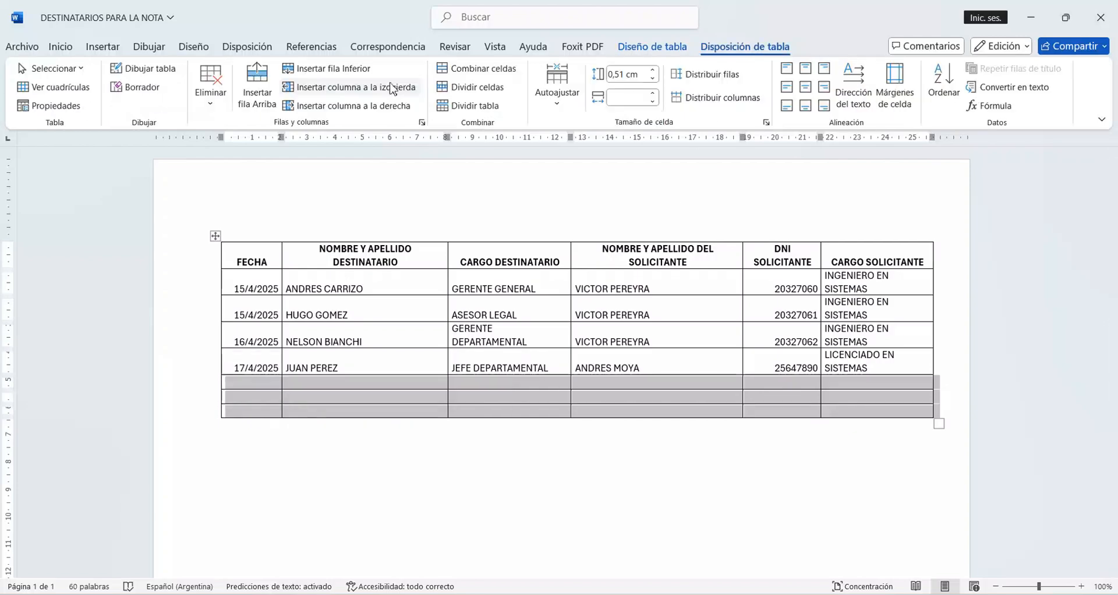
left_click(210, 87)
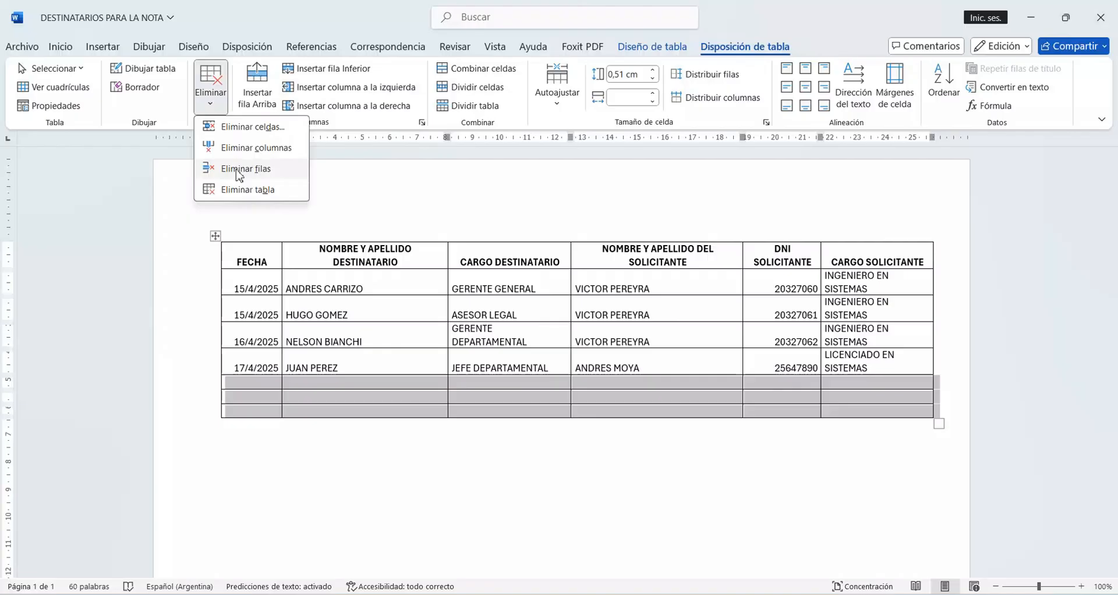
left_click(239, 169)
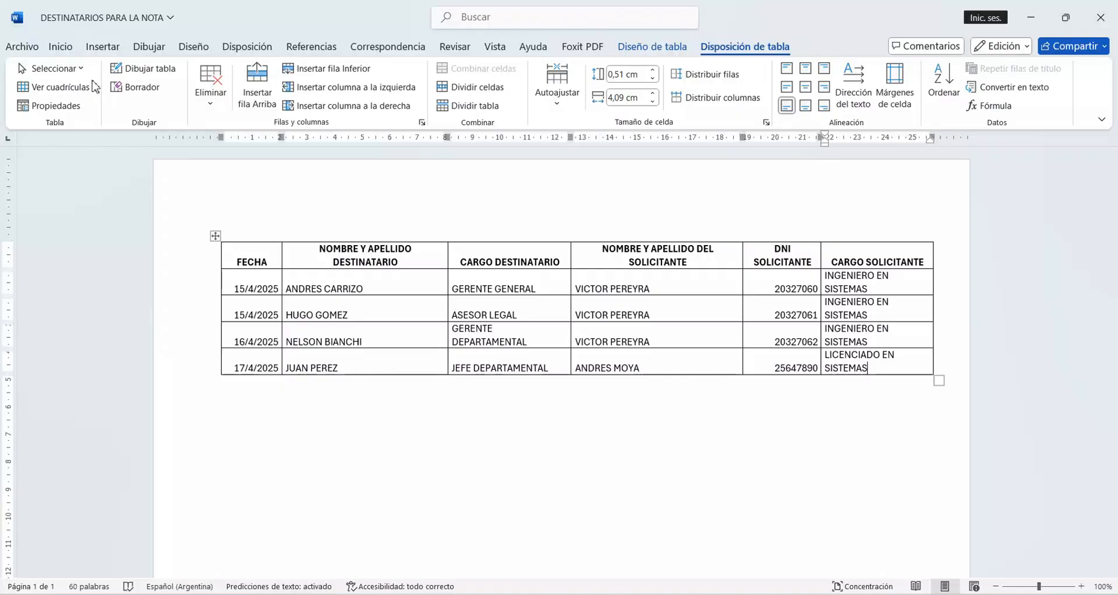
left_click(21, 46)
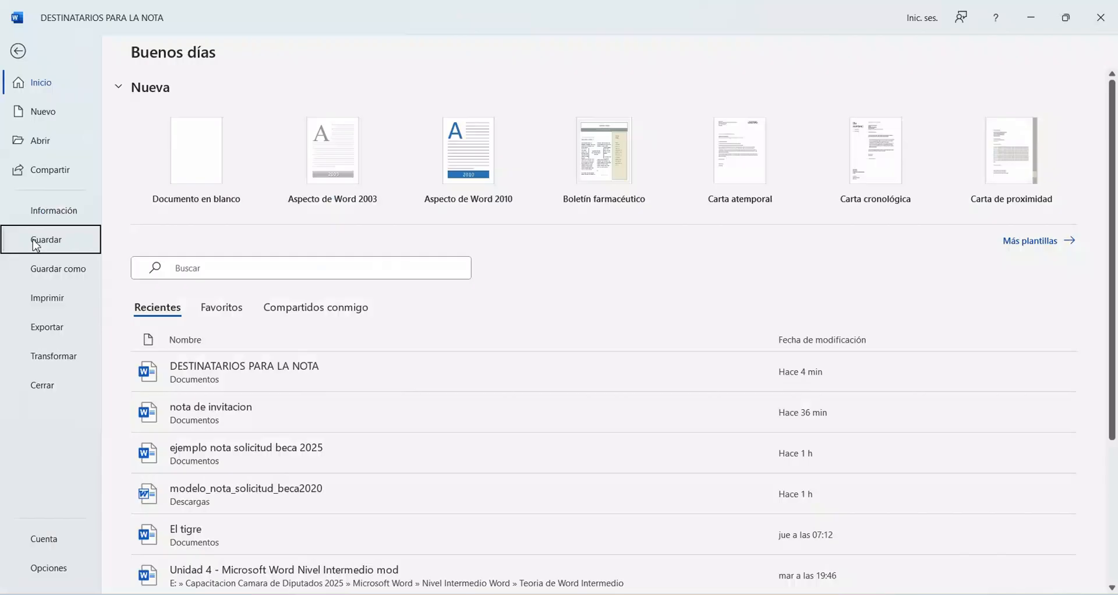
left_click(35, 245)
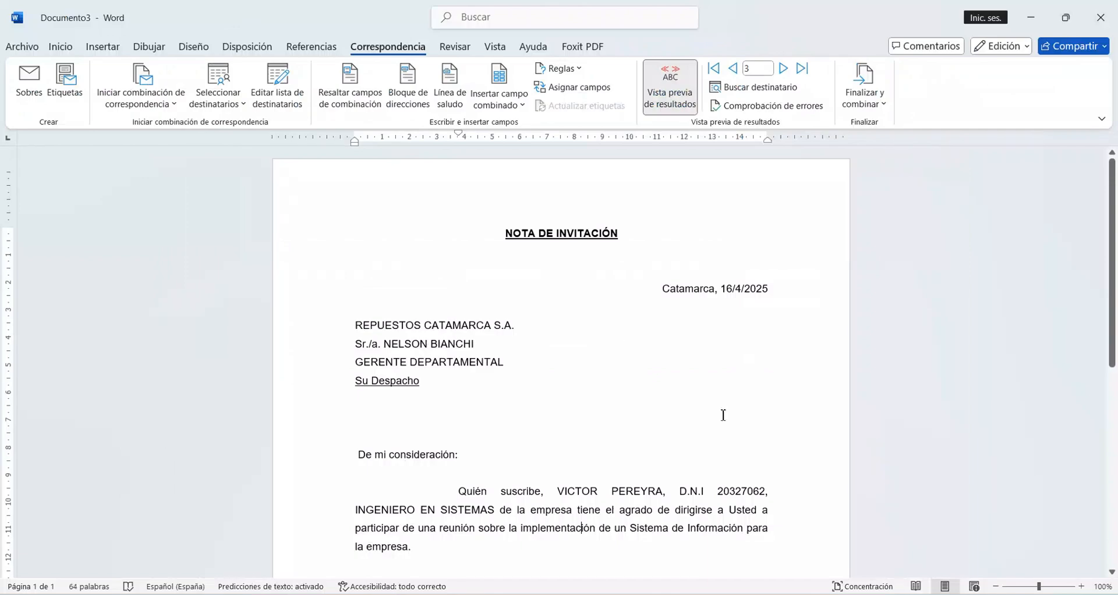
Step: Return to the invitation note and review the preview for the fourth recipient record down to the signature
left_click(784, 69)
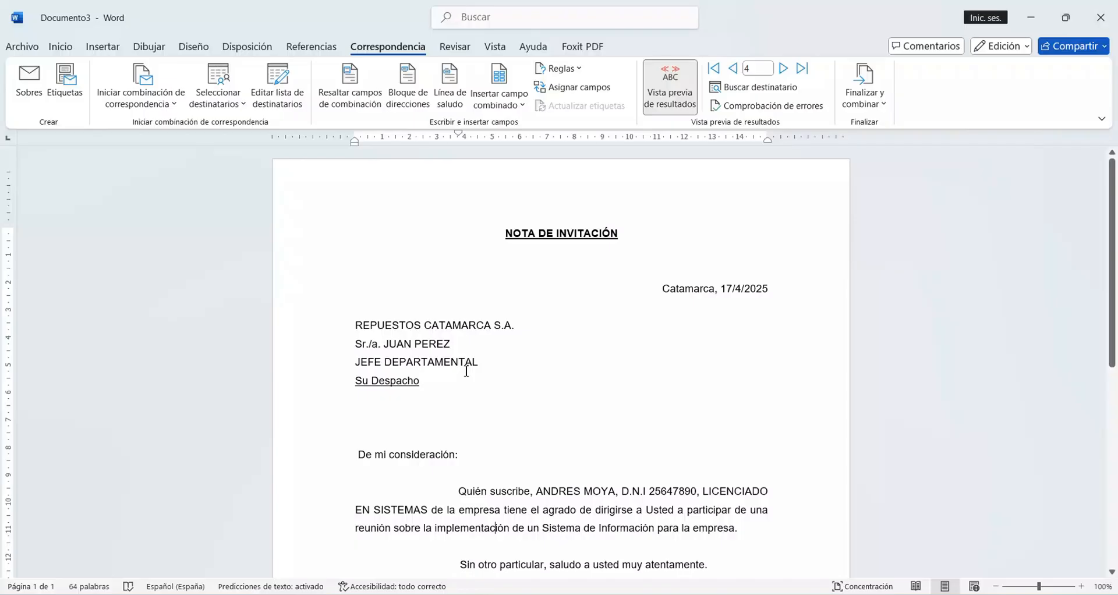
scroll(466, 371, "down", 3)
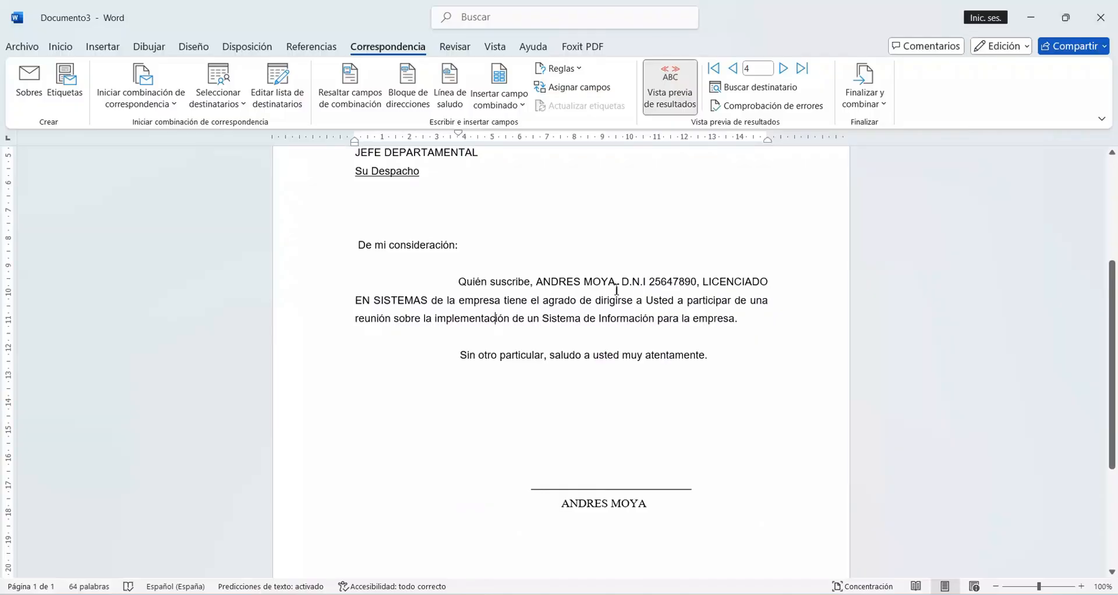
scroll(641, 416, "down", 1)
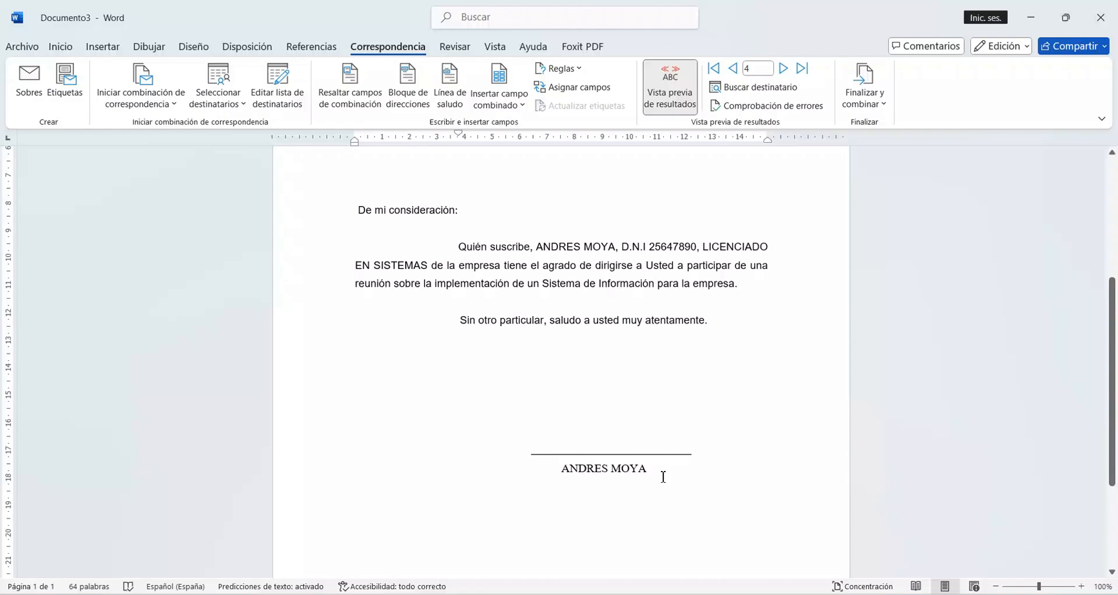
scroll(664, 477, "up", 5)
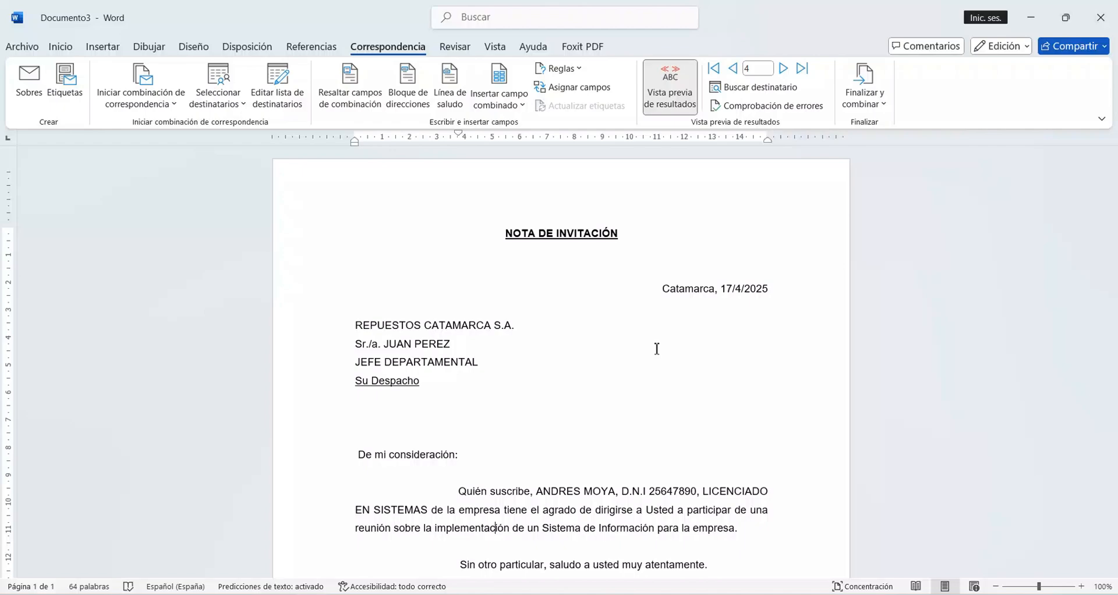
Step: Go back to the second record's preview and step forward again to the fourth record
double_click(733, 69)
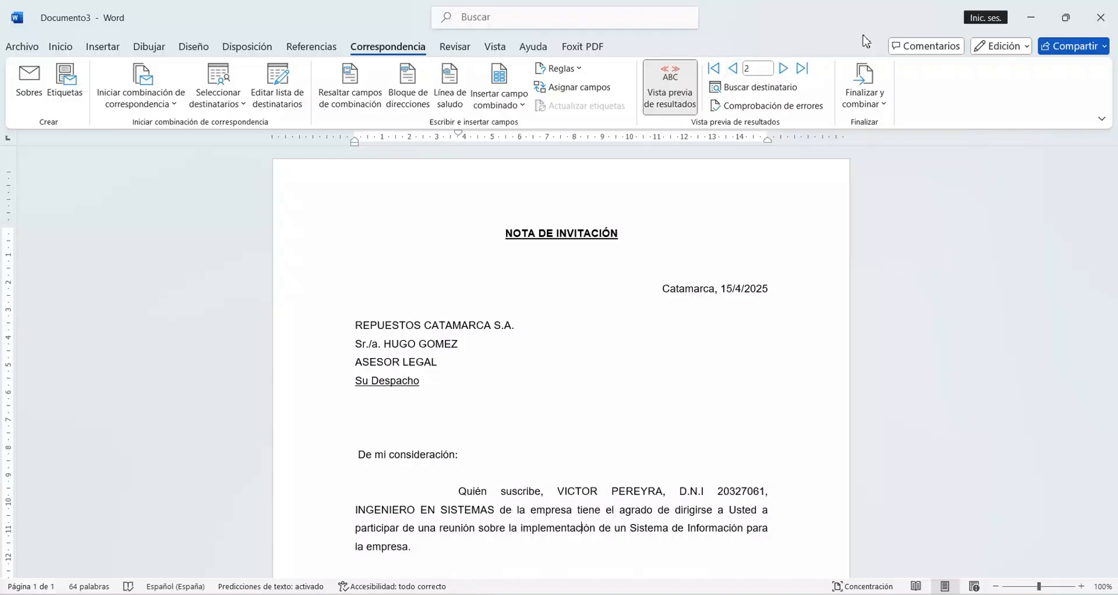
left_click(784, 70)
left_click(784, 69)
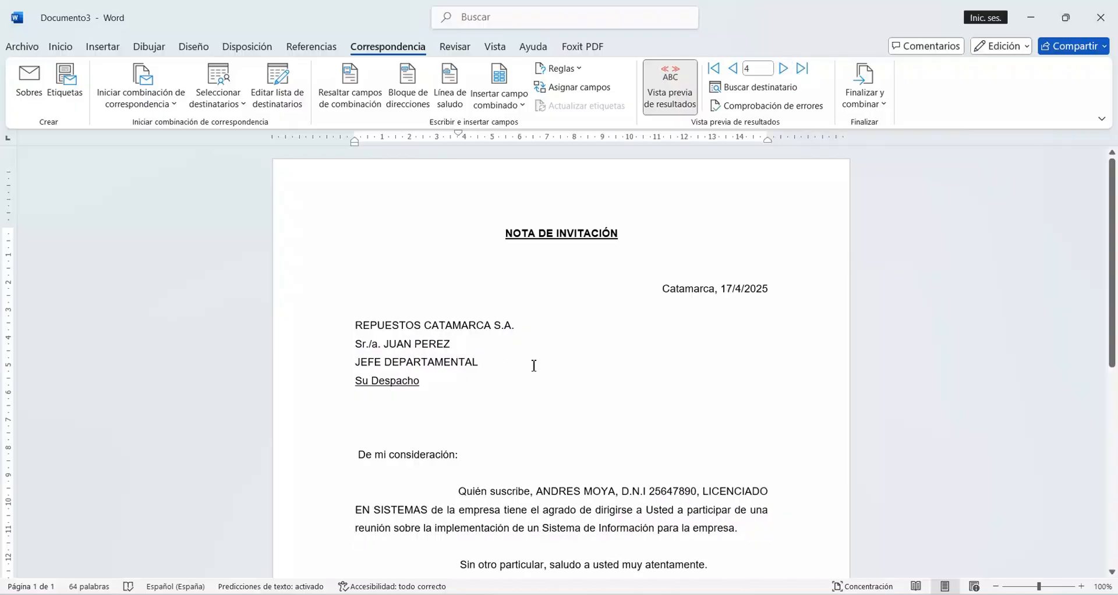
scroll(557, 358, "down", 2)
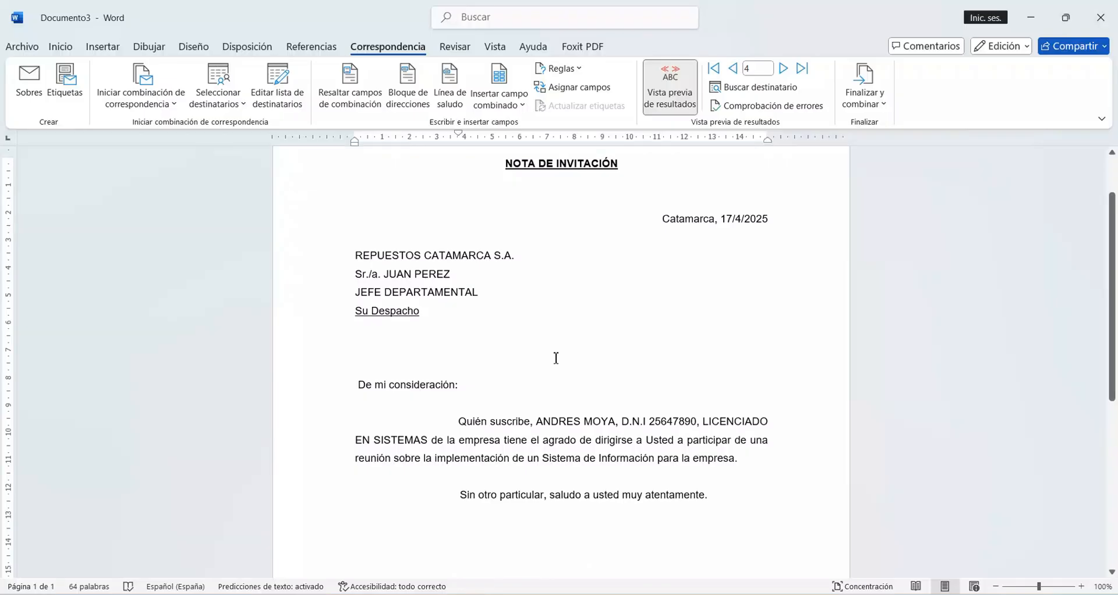
Step: Turn off the results preview in the invitation note and begin merging it into individual editable documents
left_click(668, 99)
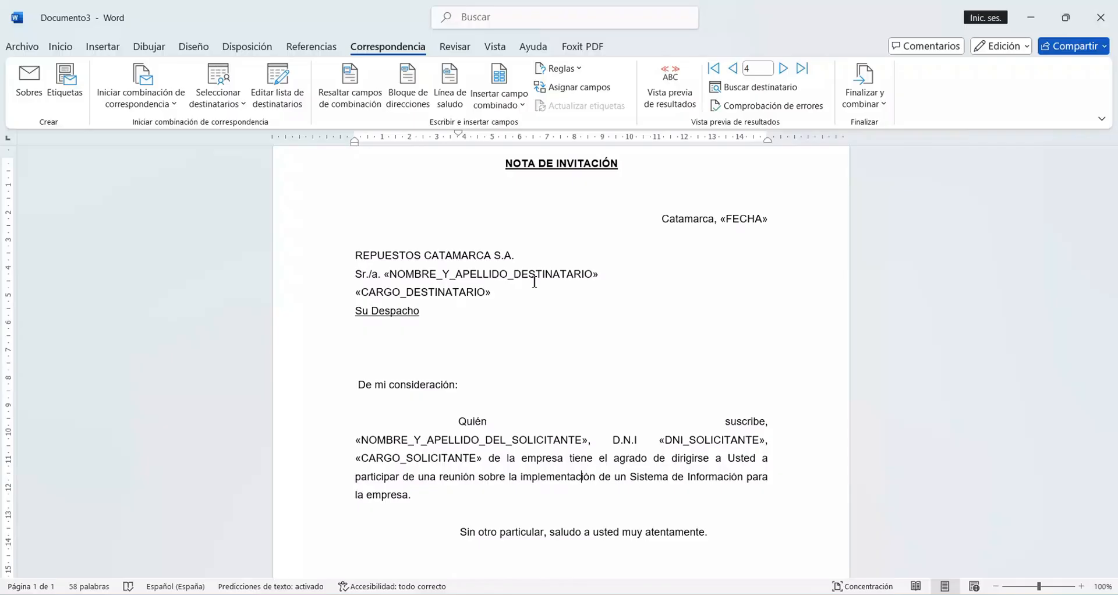
left_click(864, 104)
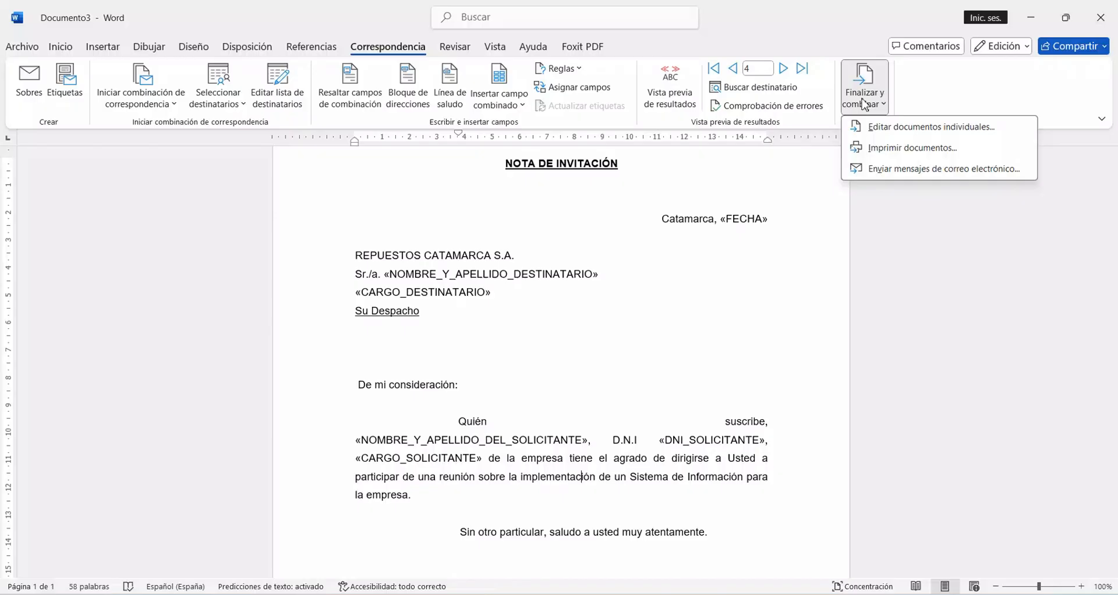
left_click(886, 130)
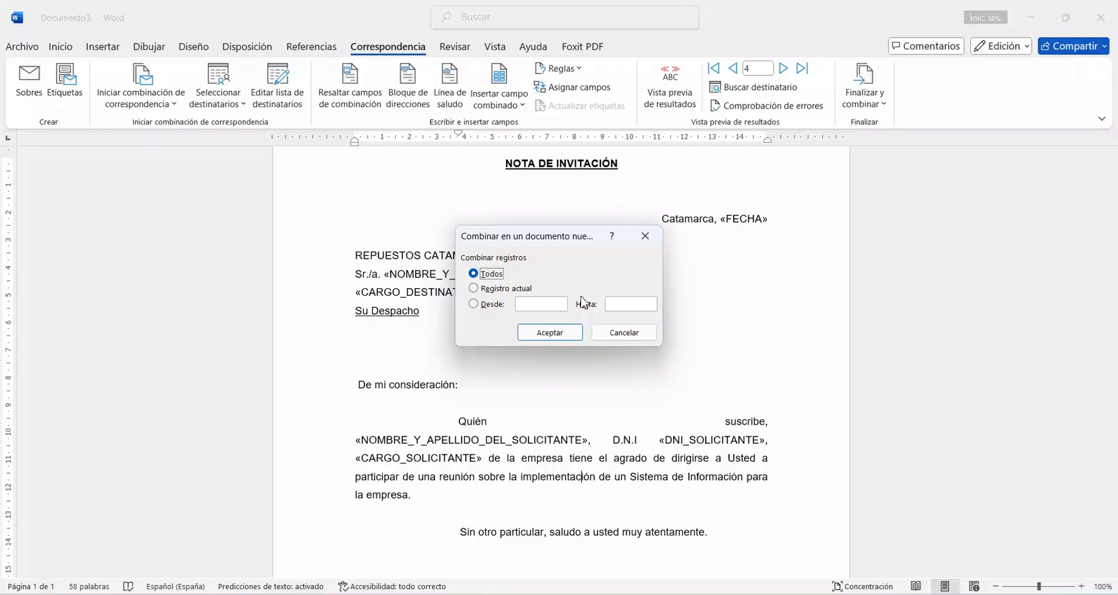
left_click(473, 289)
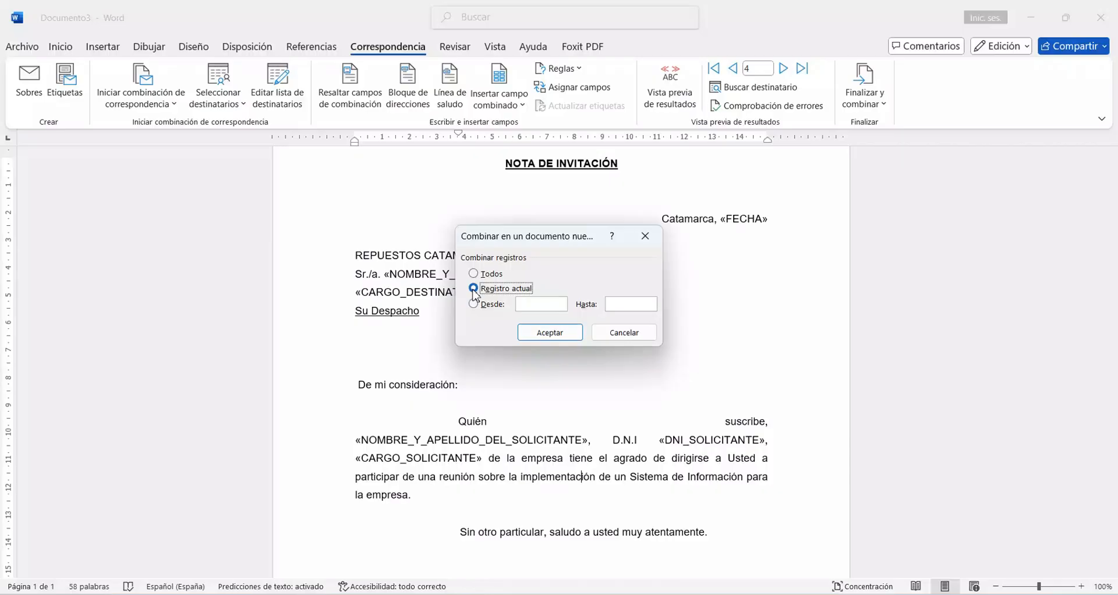
left_click(551, 304)
left_click(547, 308)
type("1")
key("Tab")
type("2")
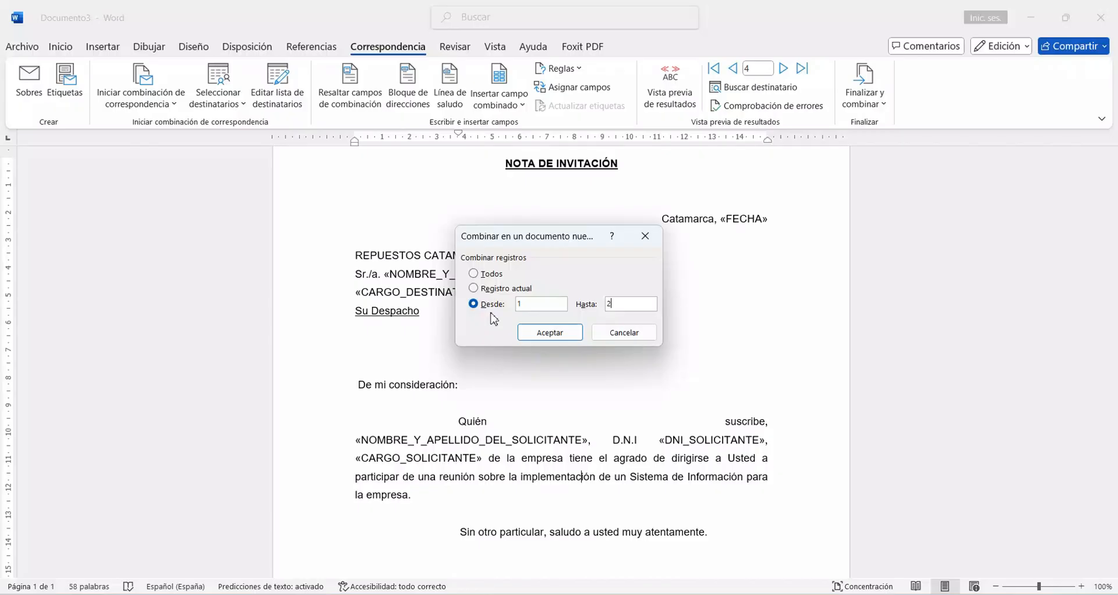
Step: Merge all records into a new document of individual letters
left_click(487, 277)
left_click(551, 333)
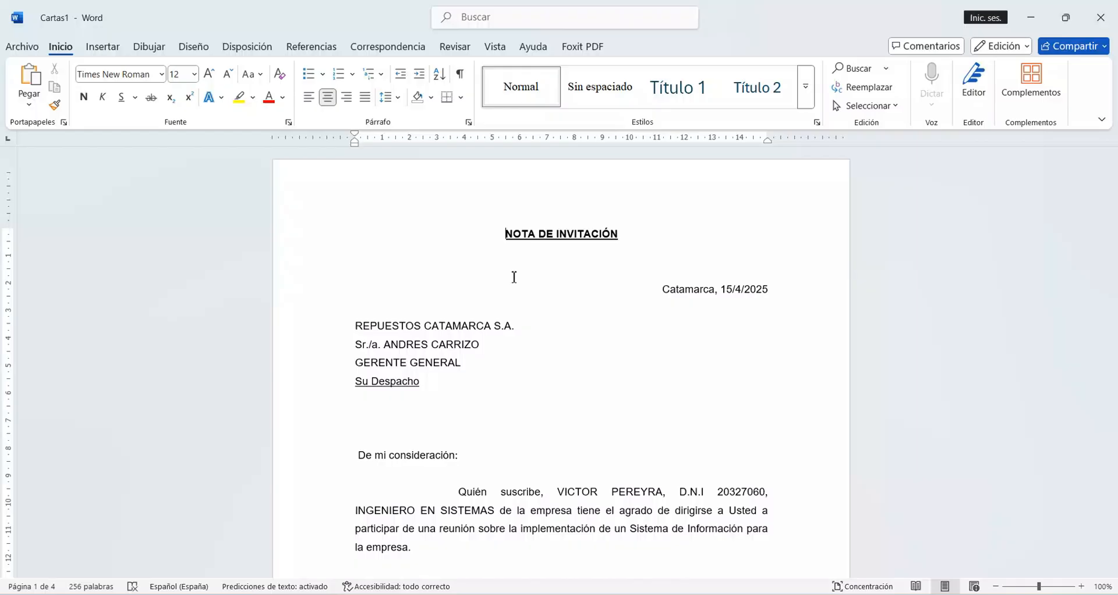
left_click(406, 51)
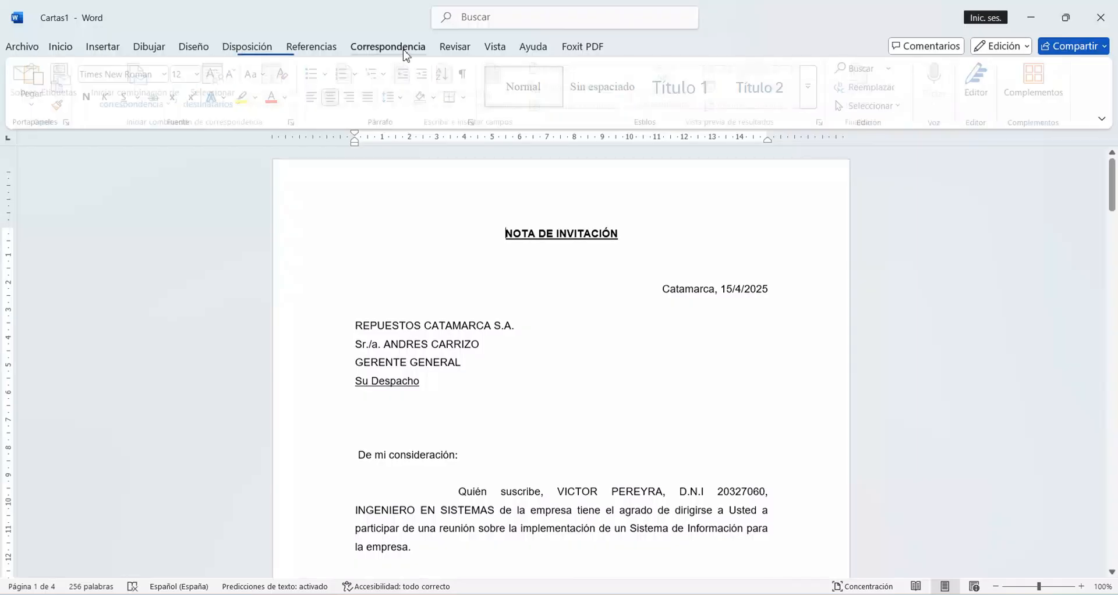
left_click(152, 105)
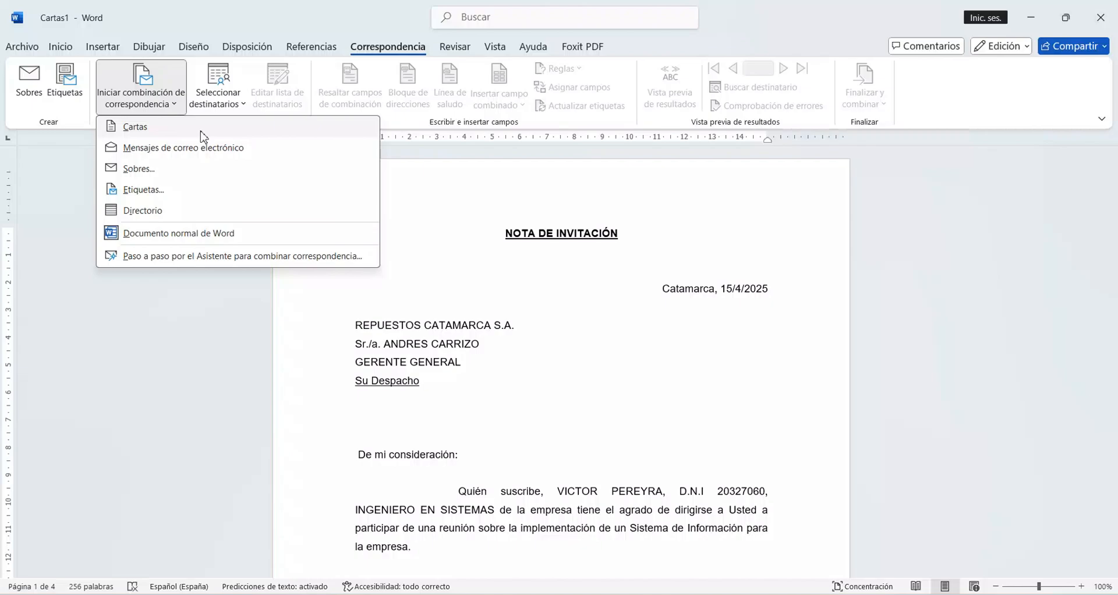
left_click(591, 235)
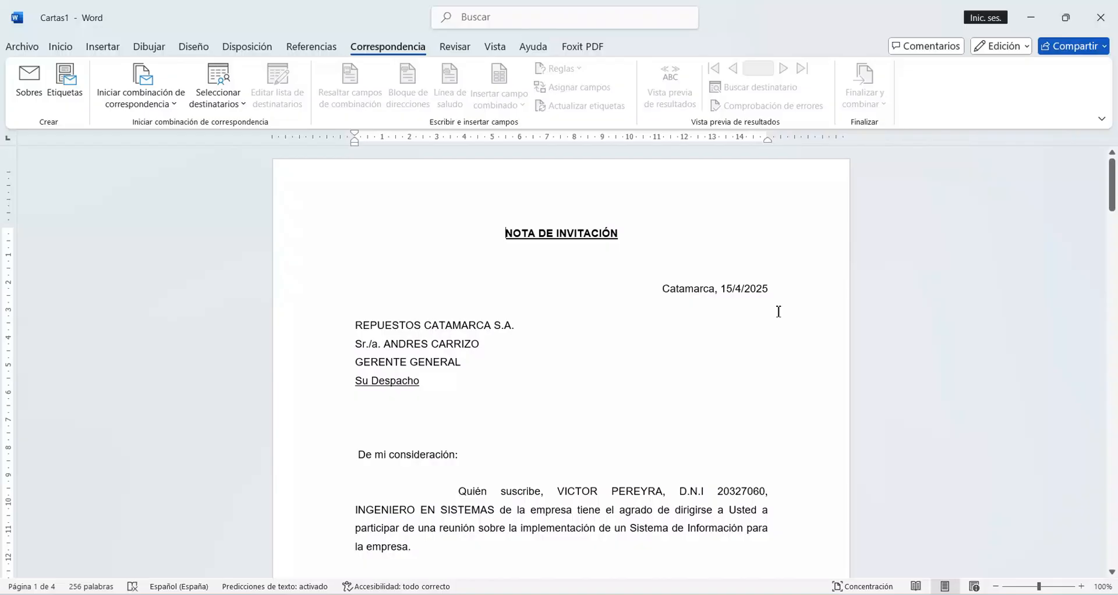
Step: Review every merged invitation letter through to the last one, and recheck the first letter down to its signature
scroll(667, 285, "down", 2)
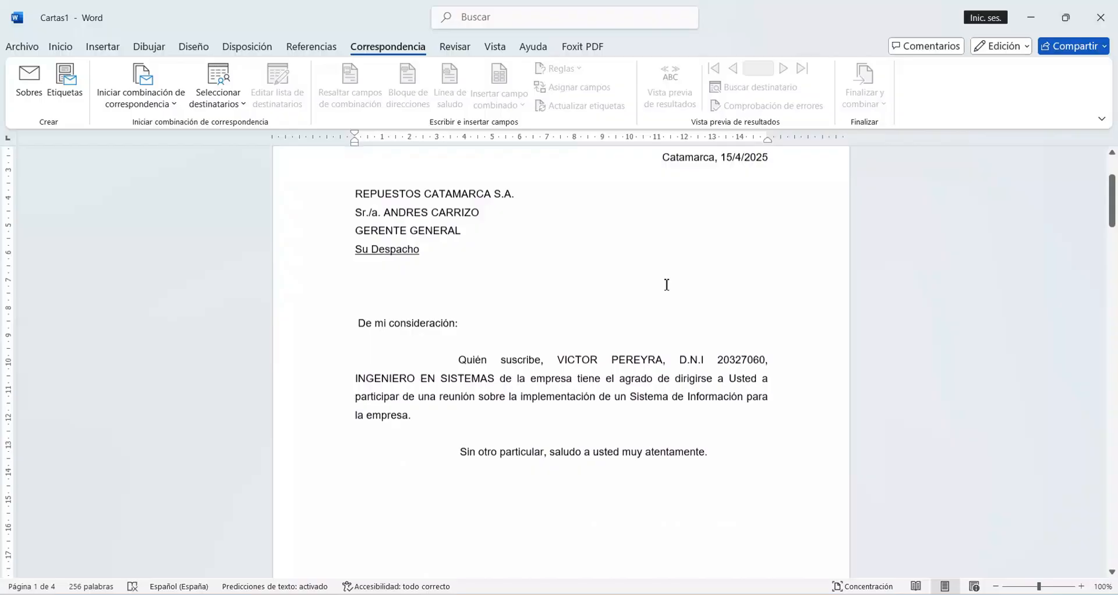
scroll(667, 285, "down", 7)
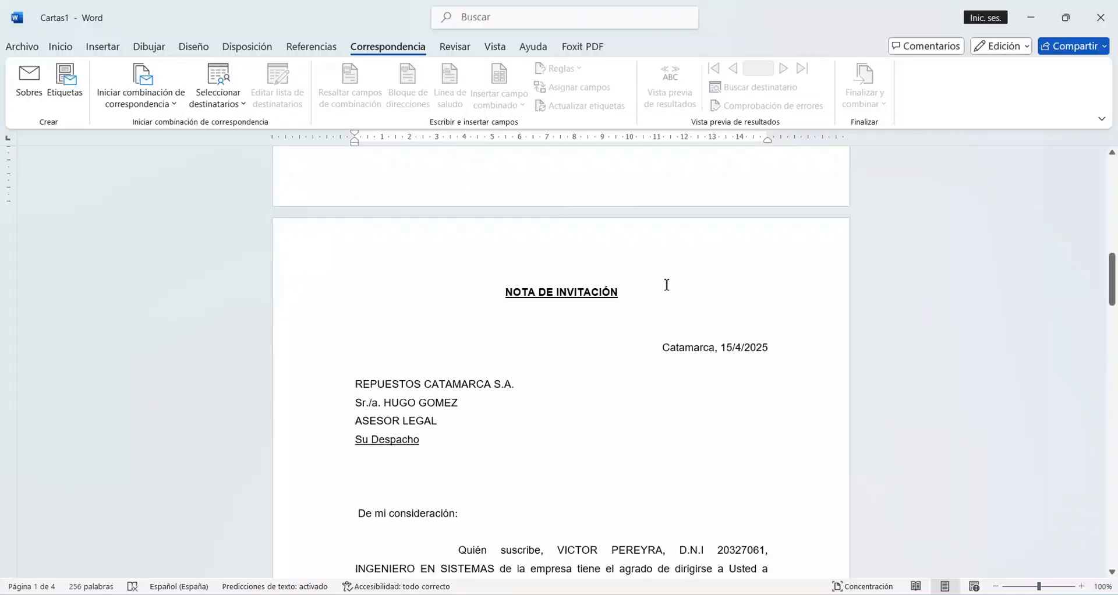
scroll(667, 285, "down", 1)
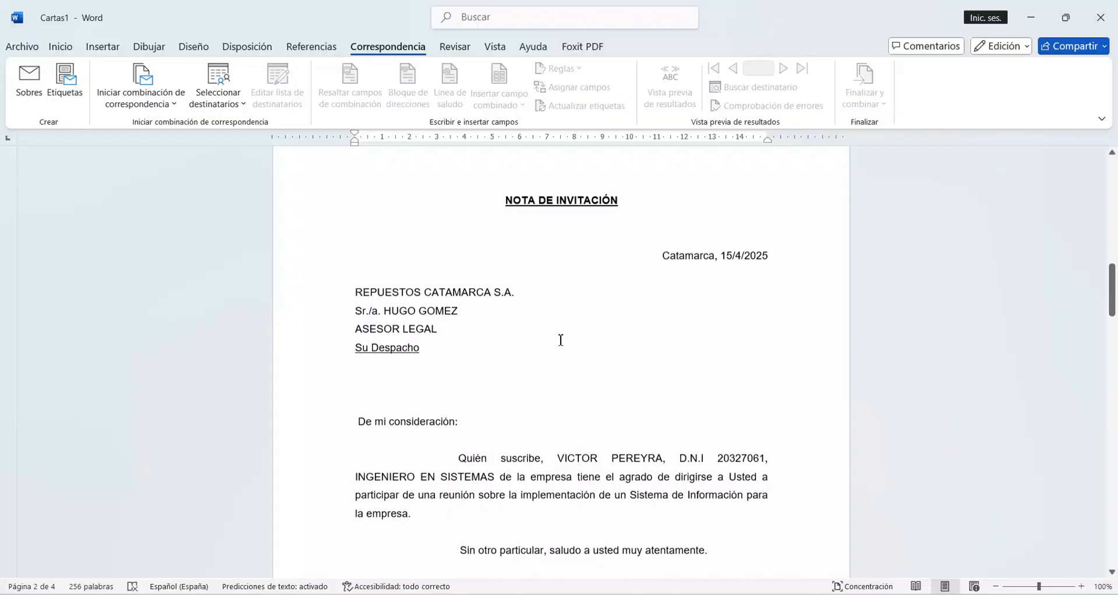
scroll(561, 340, "down", 10)
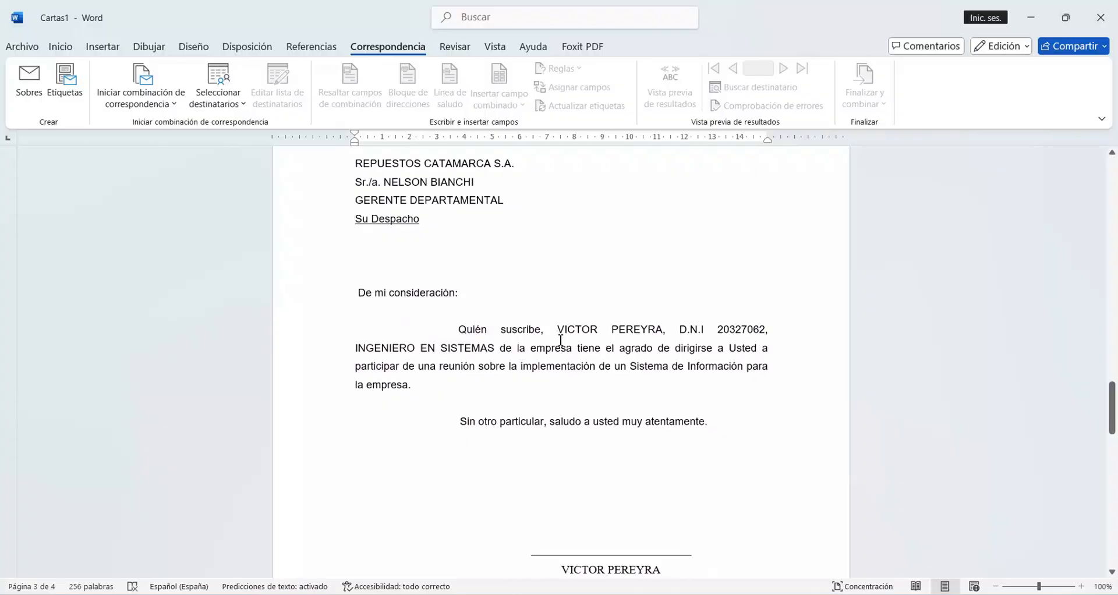
scroll(561, 340, "down", 2)
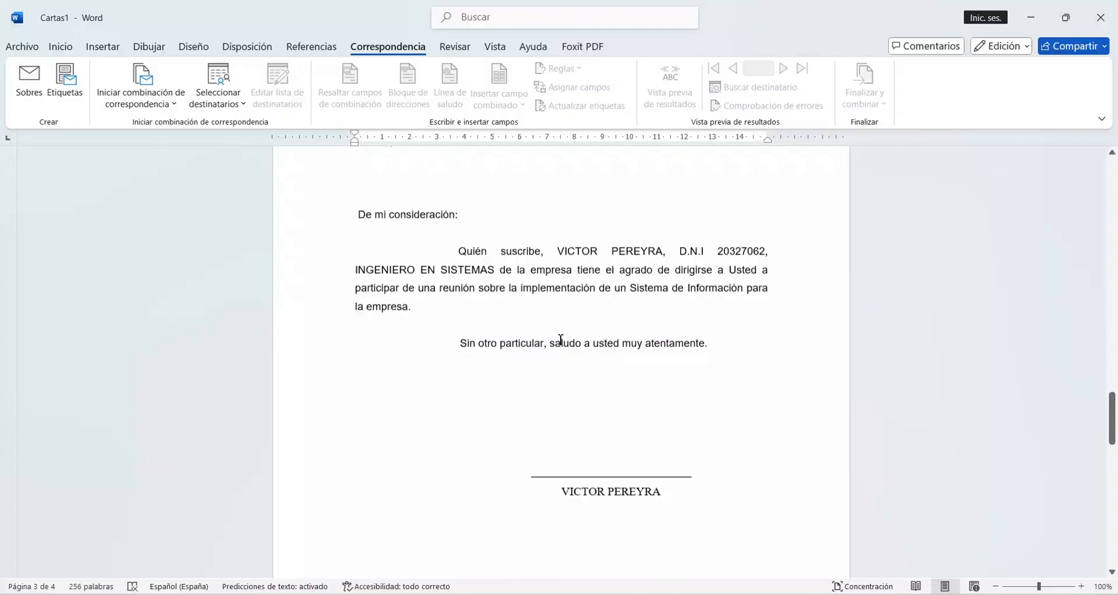
scroll(561, 340, "down", 10)
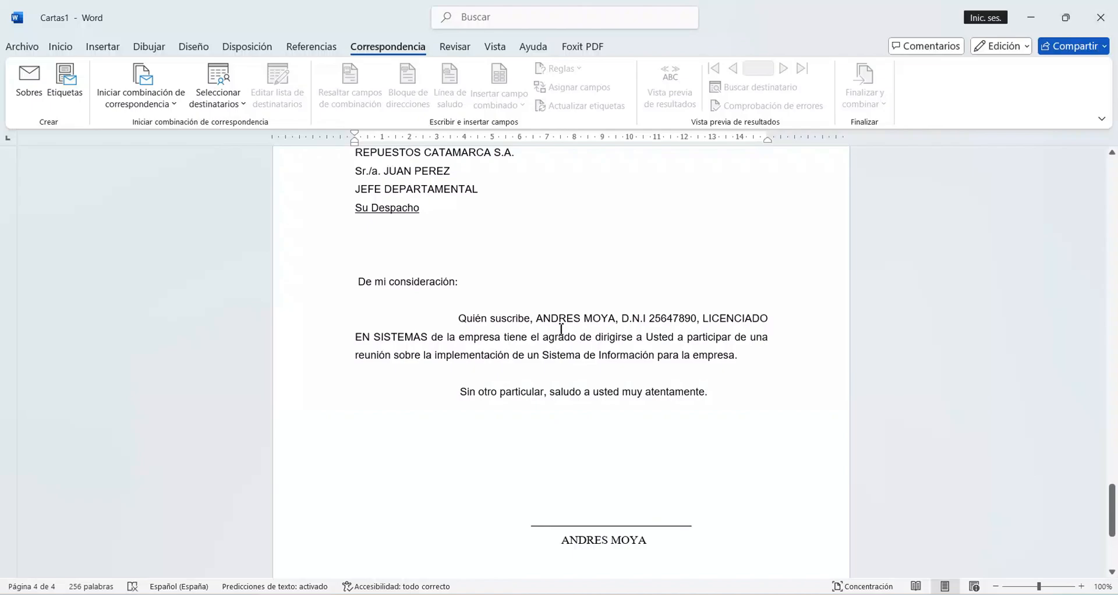
scroll(619, 386, "up", 15)
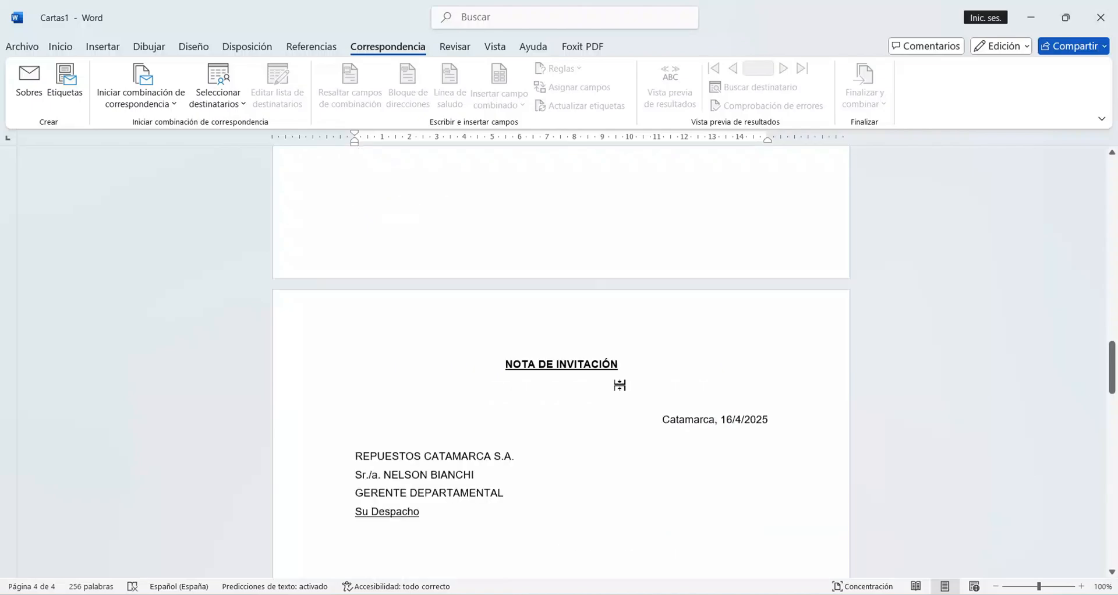
scroll(619, 385, "up", 15)
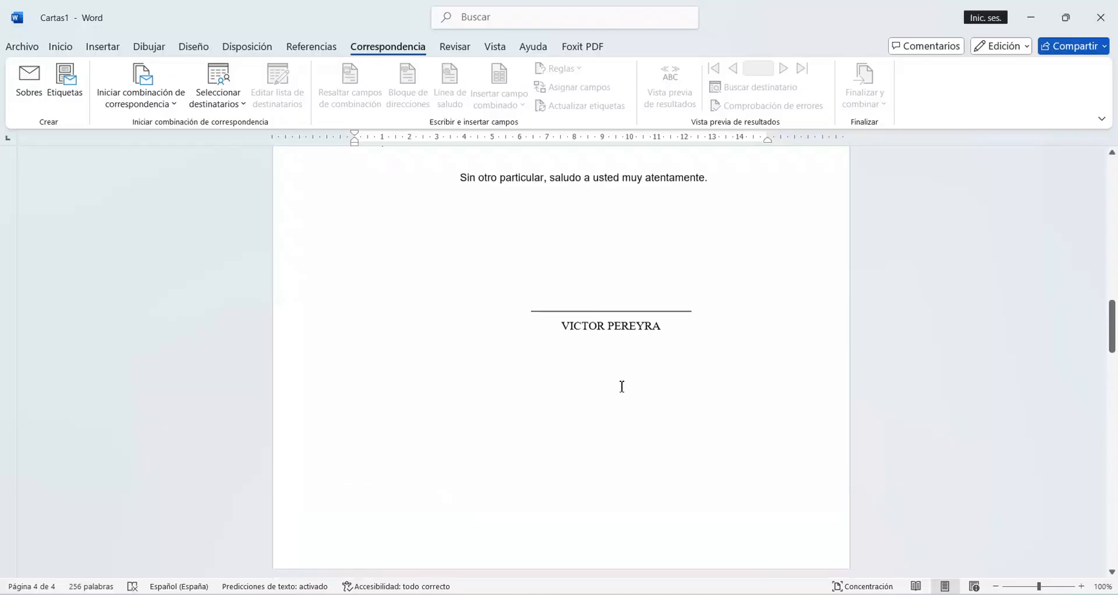
scroll(622, 387, "up", 15)
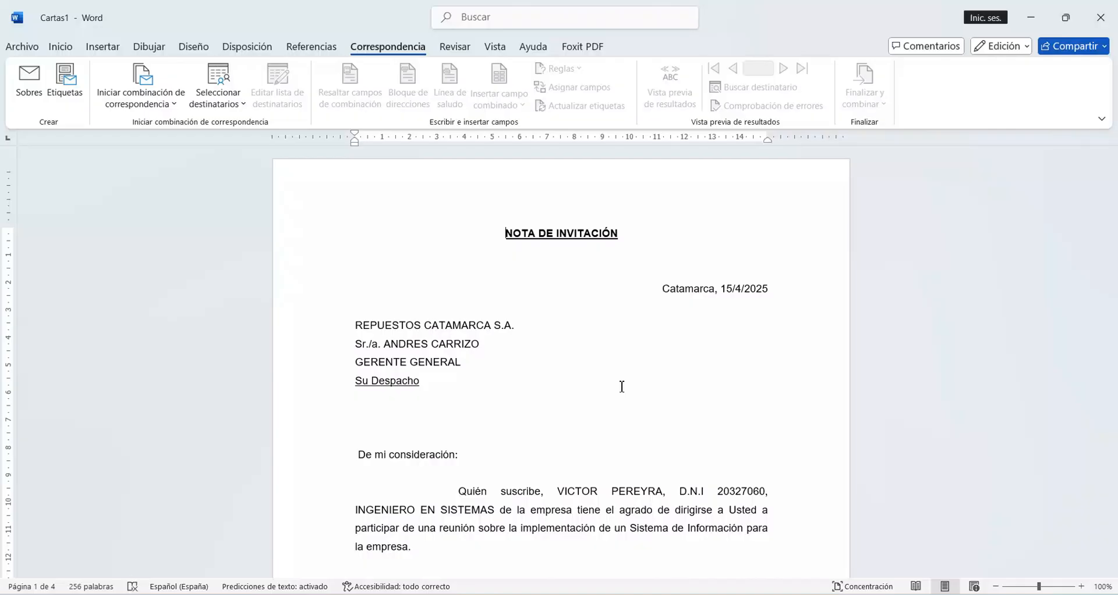
scroll(622, 387, "down", 1)
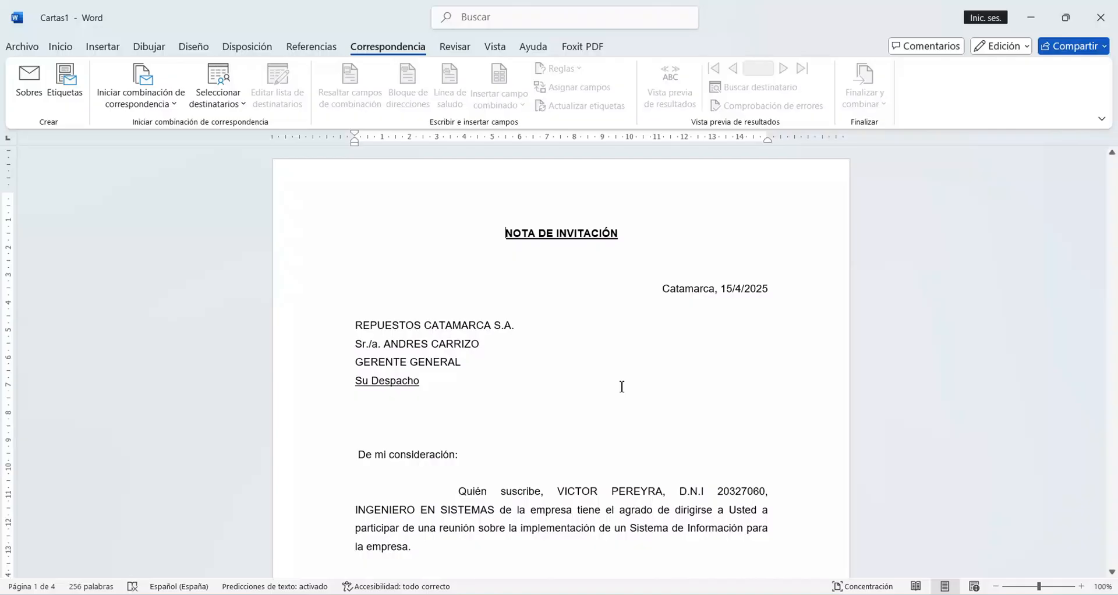
scroll(622, 387, "down", 3)
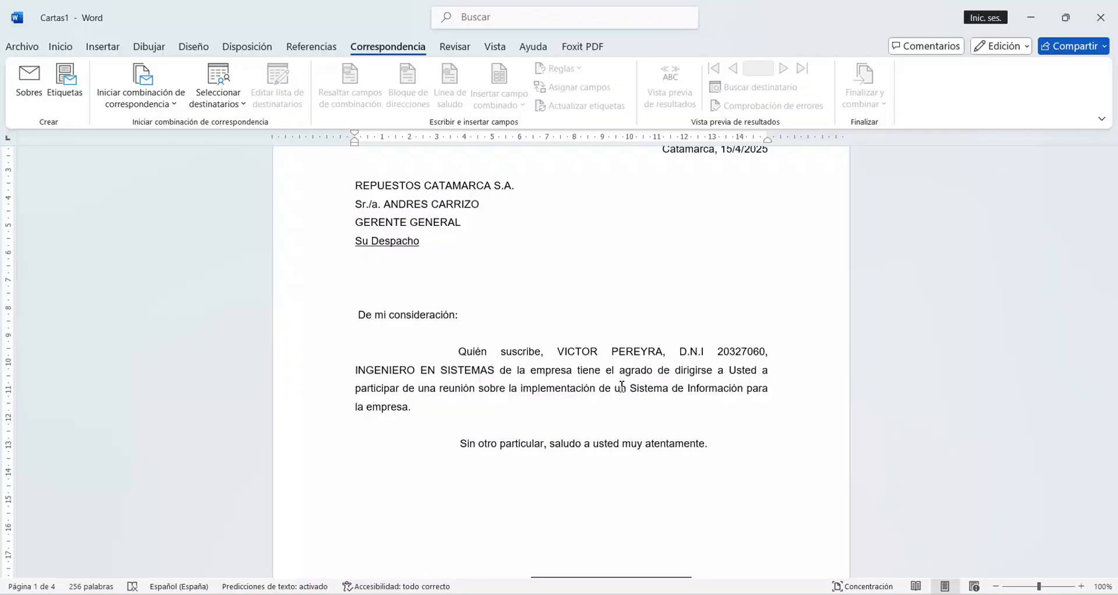
scroll(622, 387, "down", 3)
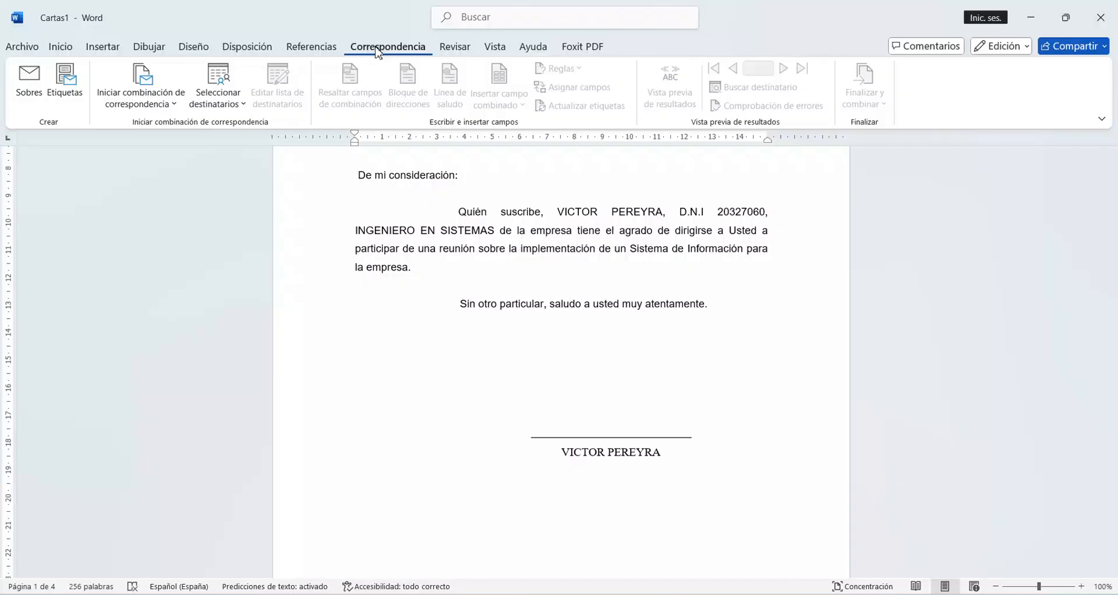
scroll(603, 253, "up", 5)
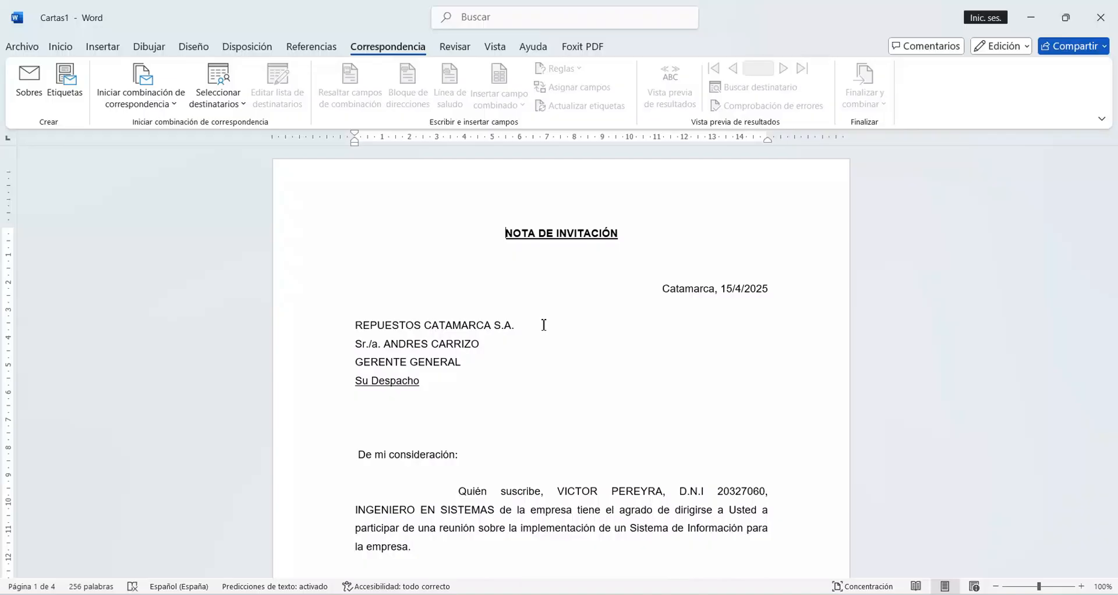
scroll(544, 325, "down", 1)
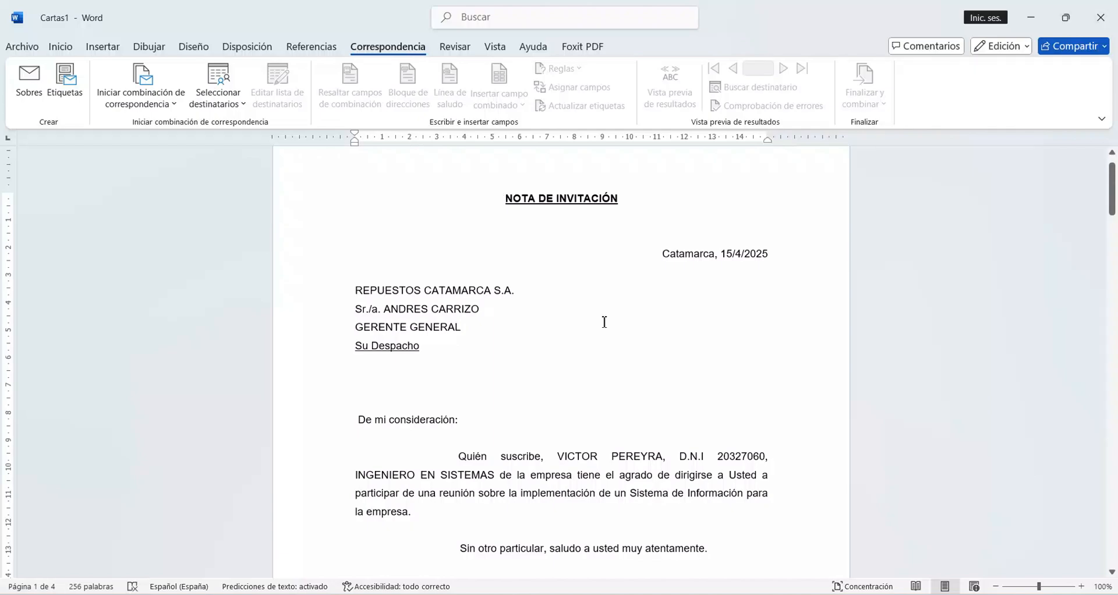
Step: Save the merged letters in the Documentos folder as NOTA DE INVITACIÓN DOCUMENTOS INDIVIDUALES and close that document
left_click(24, 47)
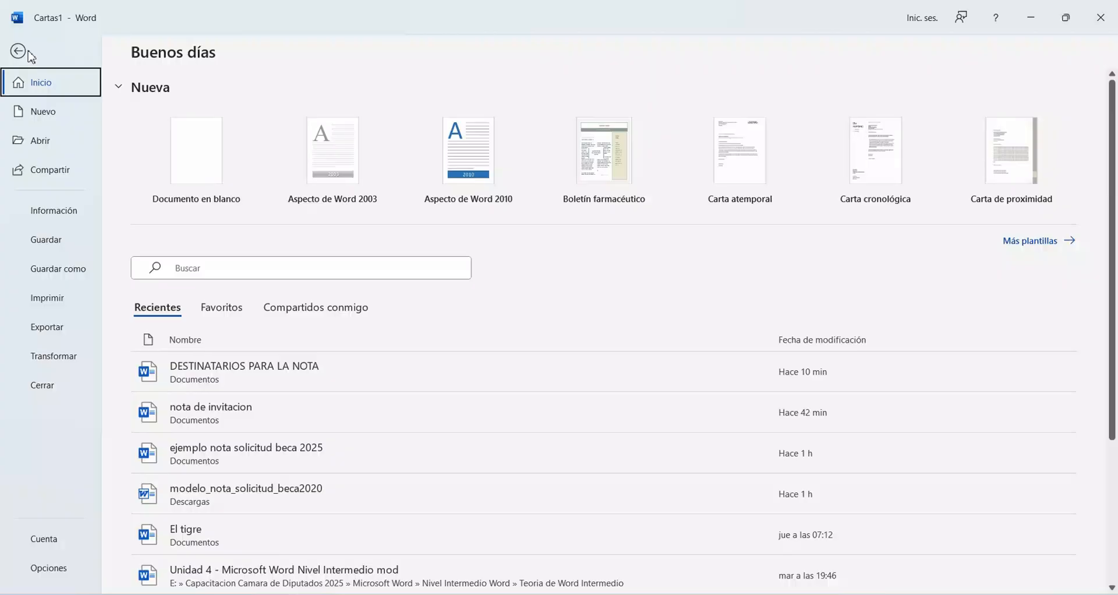
left_click(63, 273)
left_click(169, 300)
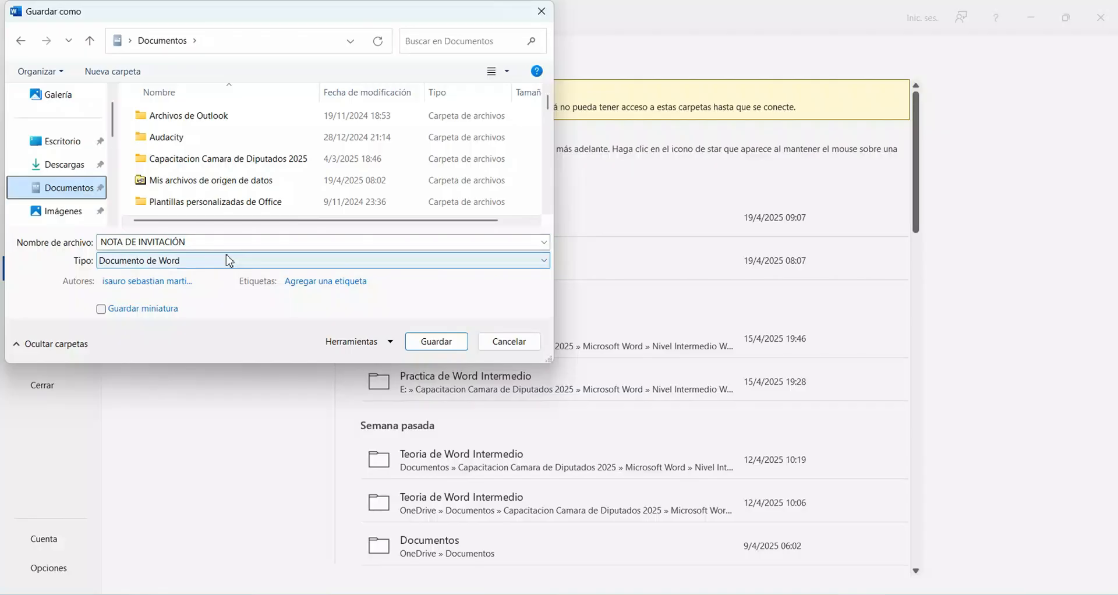
left_click(227, 247)
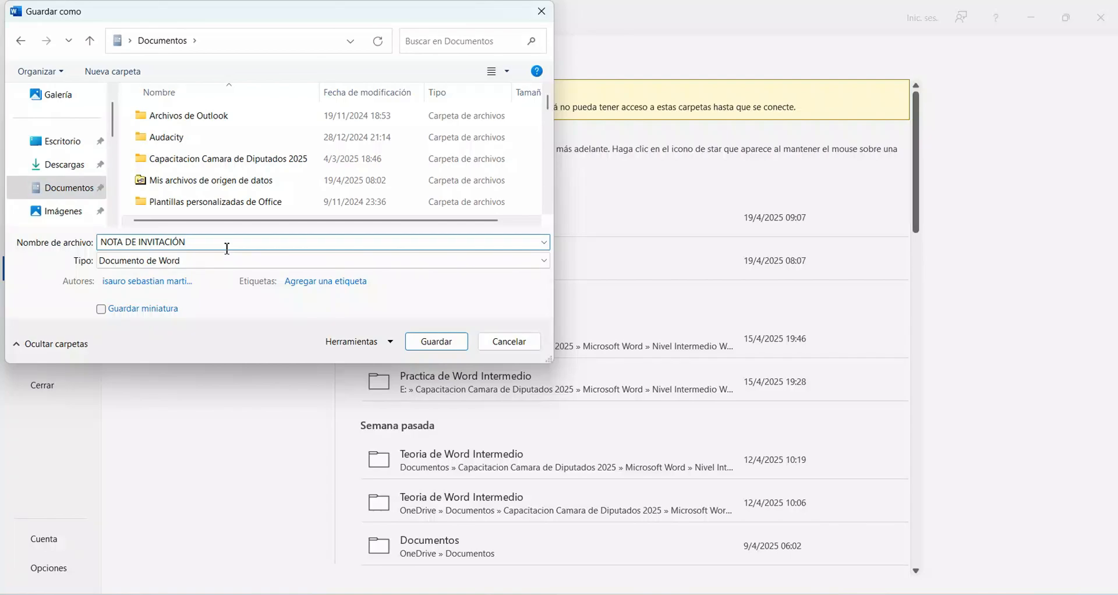
type("DOCUMENTOS INDIVIDUALES")
key("Return")
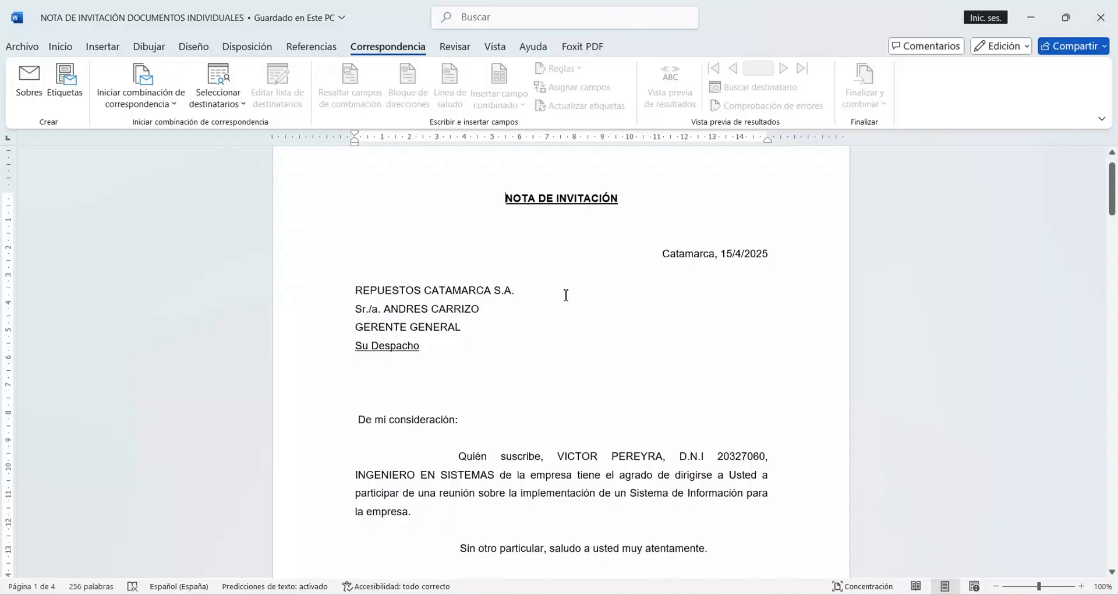
scroll(566, 296, "down", 20)
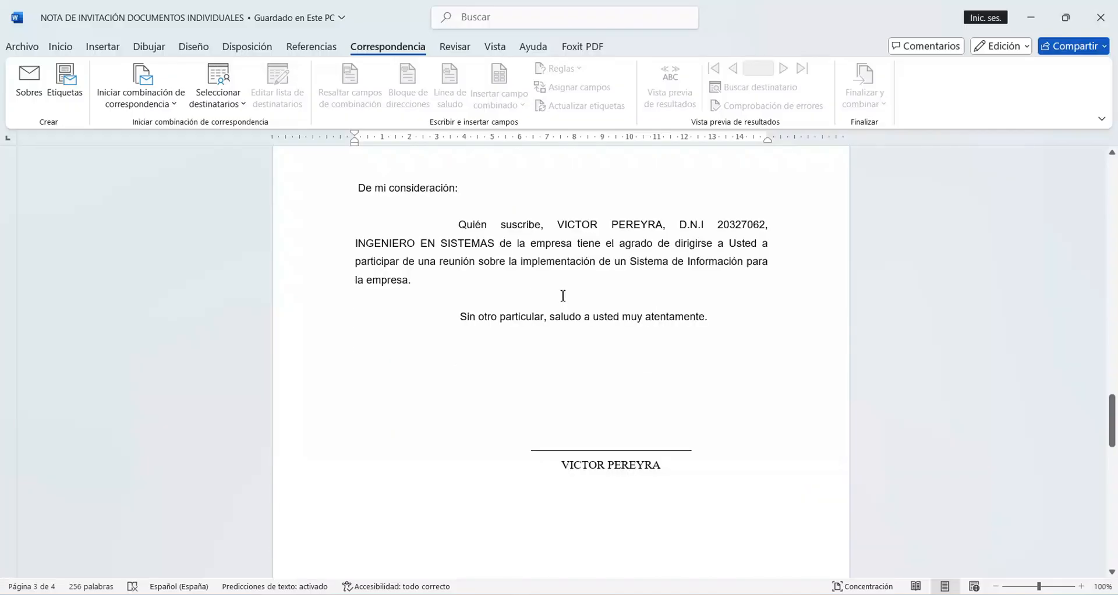
left_click(1101, 18)
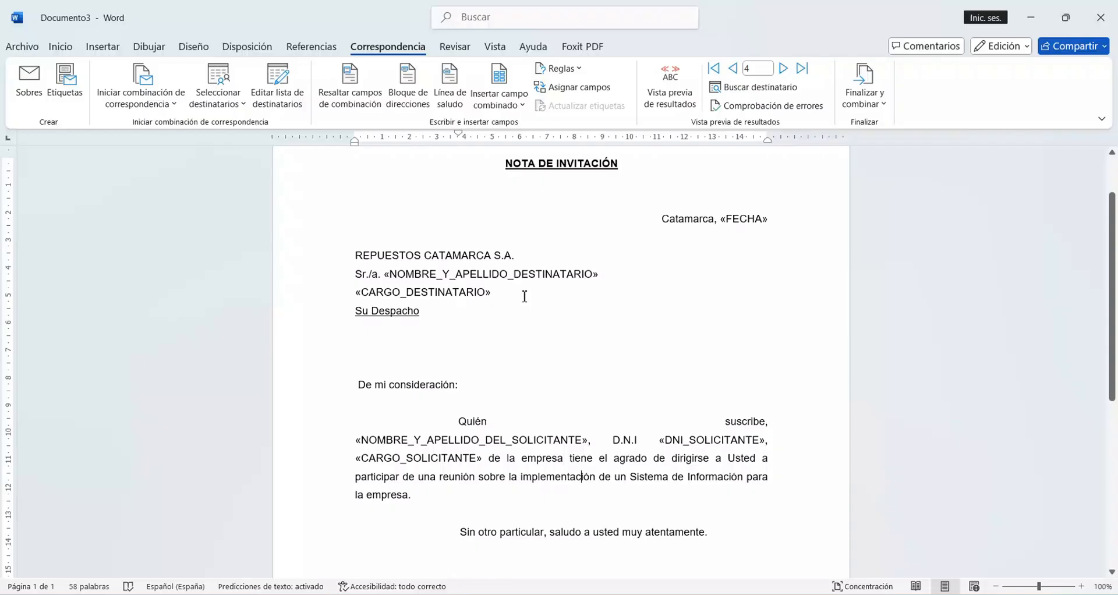
Step: Save the invitation note with its merge fields in the Documentos folder as NOTA DE INVITACIÓN MODELO ORIGINAL
left_click(27, 48)
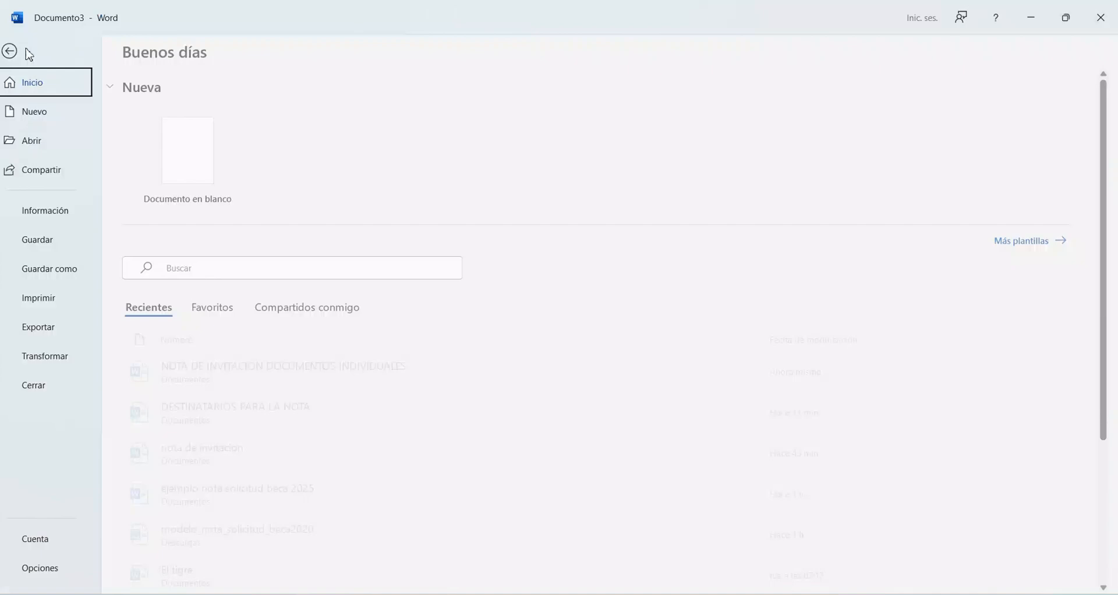
left_click(36, 274)
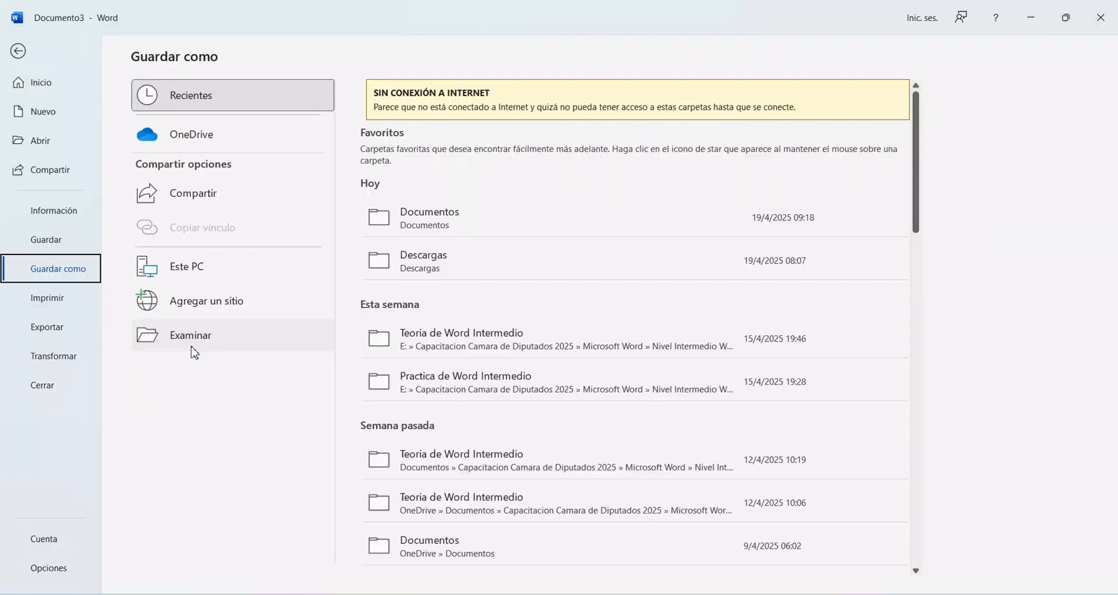
left_click(192, 344)
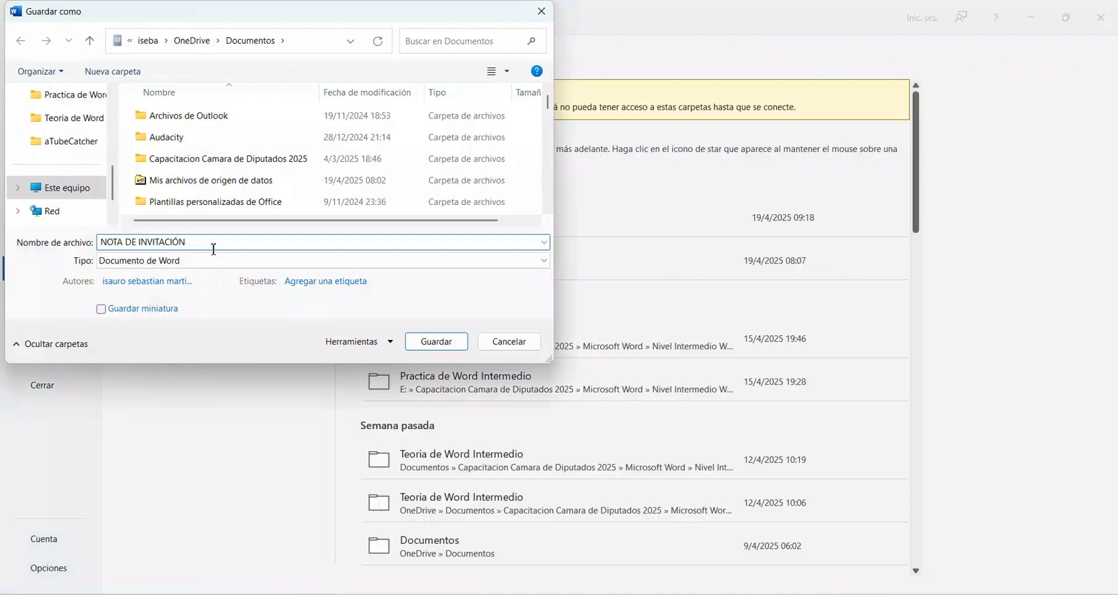
scroll(113, 109, "up", 2)
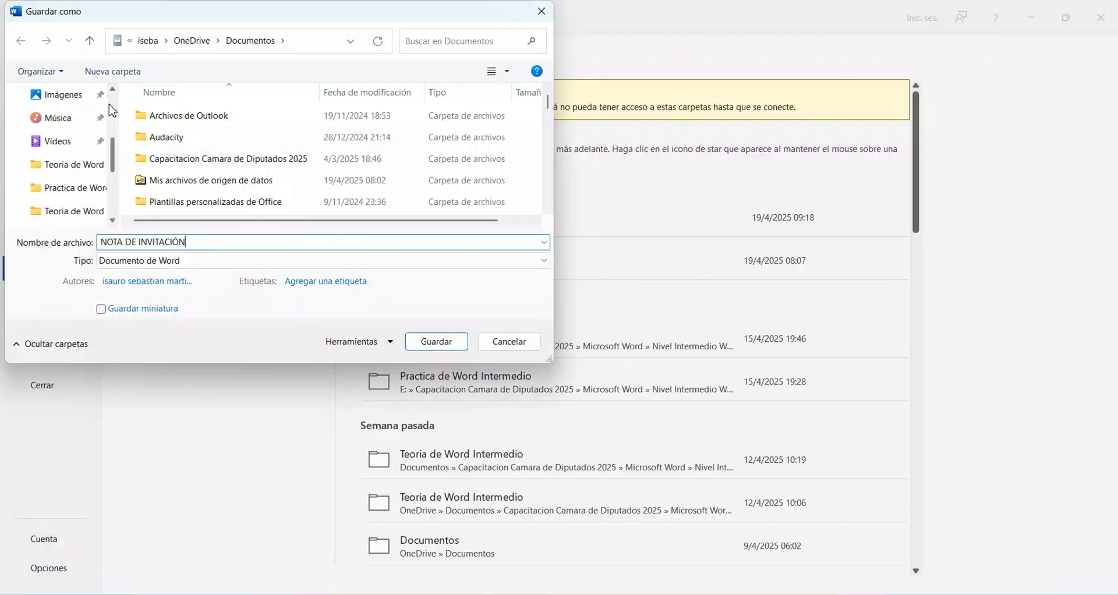
scroll(92, 157, "up", 3)
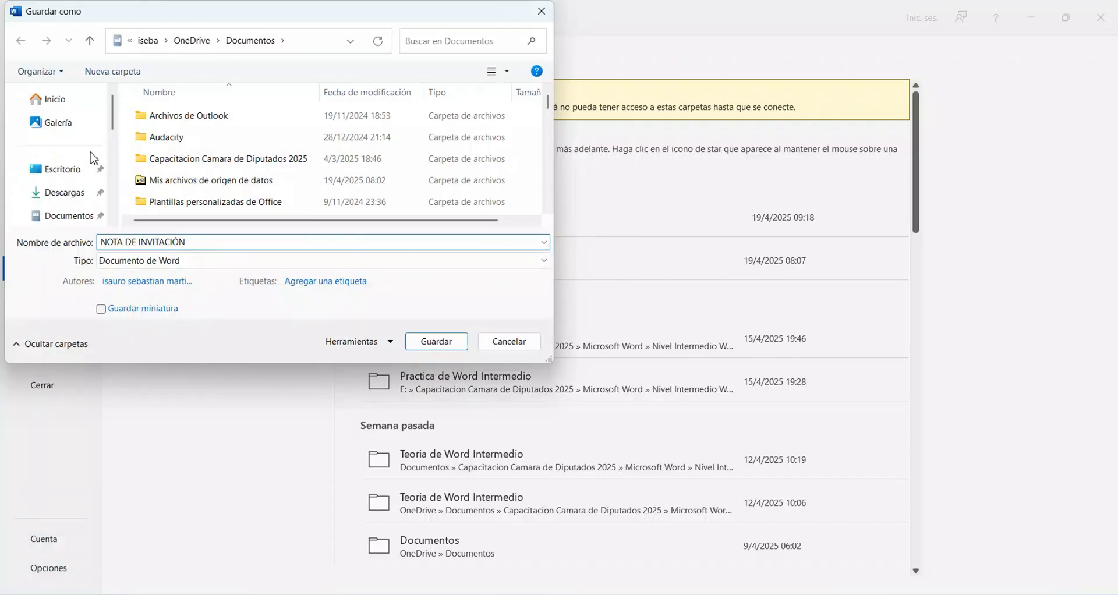
left_click(73, 215)
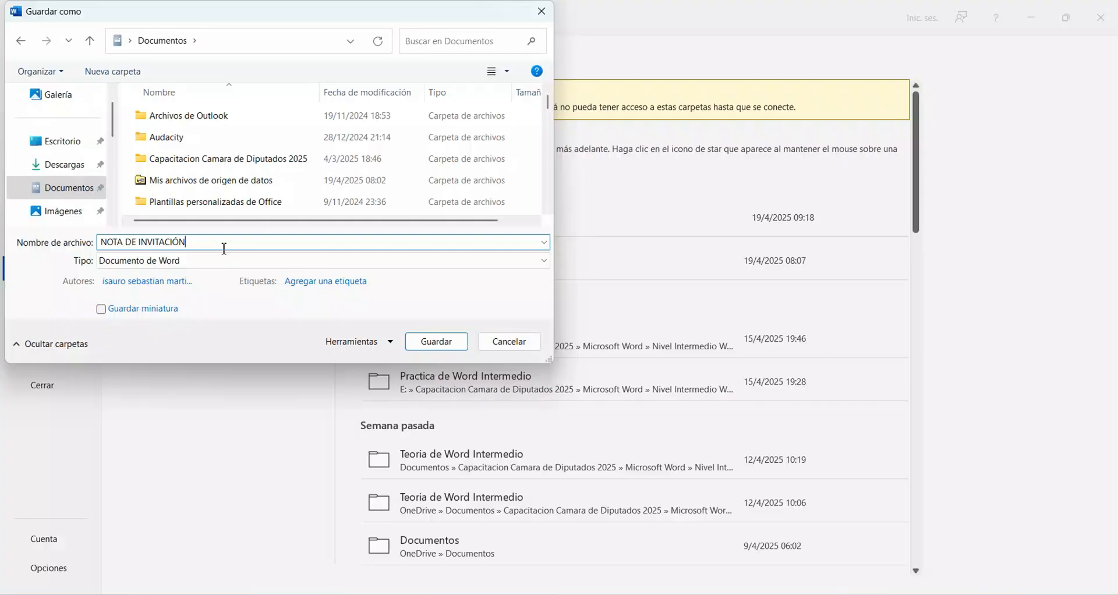
type("MODELO ORIGINAL")
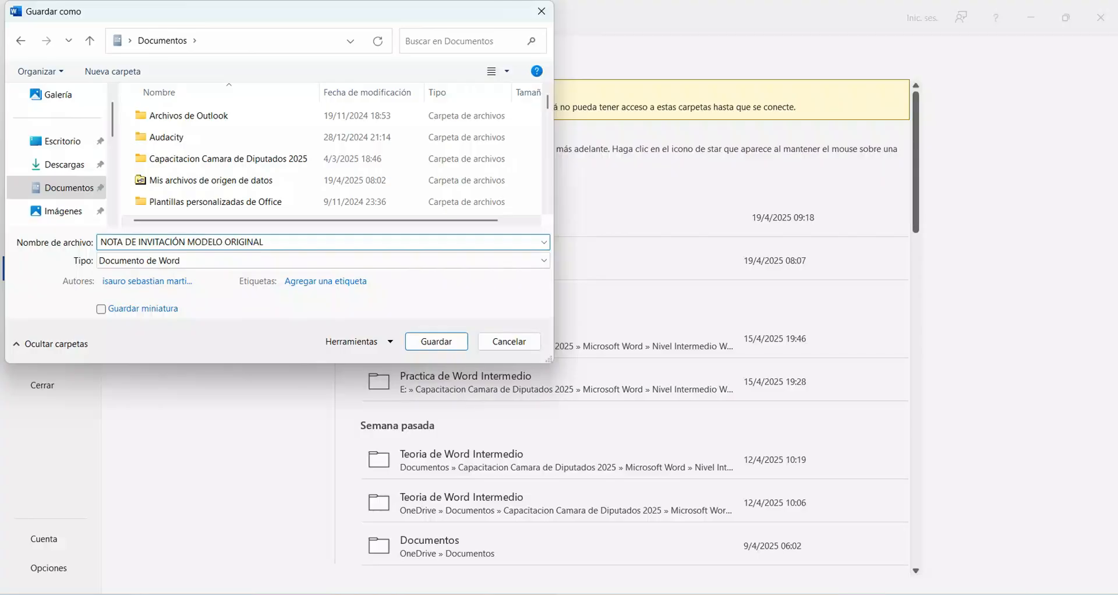
left_click(435, 342)
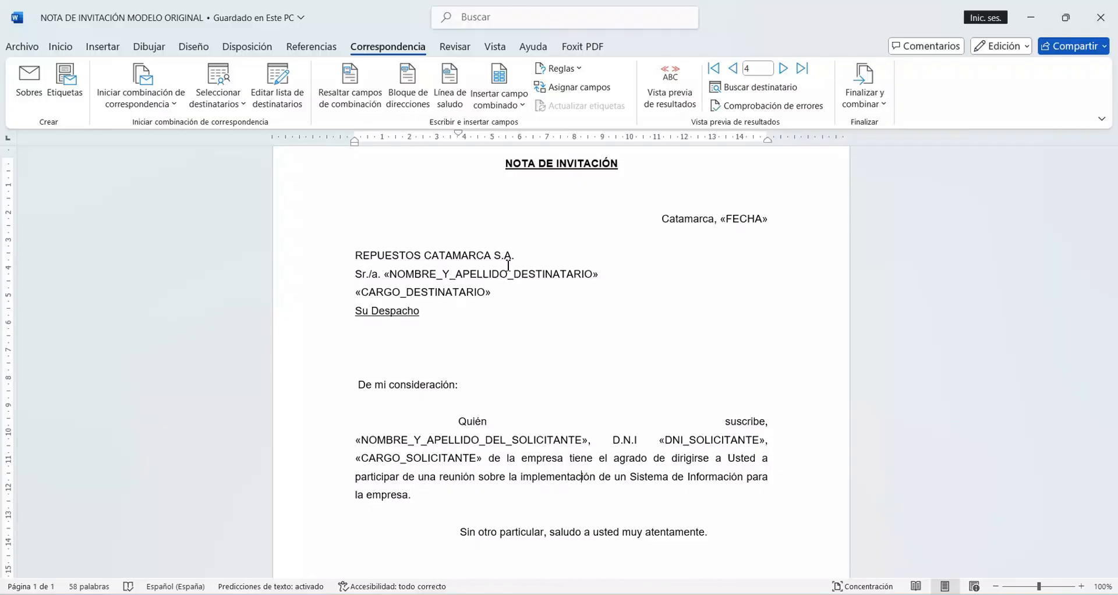
Step: Close the original invitation note and the DESTINATARIOS PARA LA NOTA document
left_click(1098, 19)
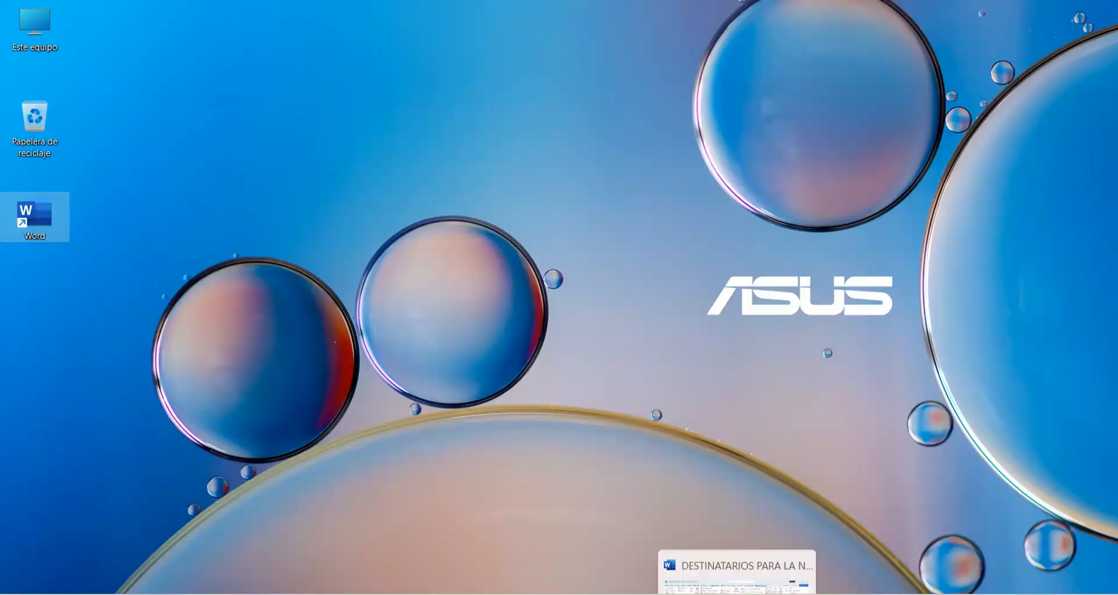
right_click(737, 594)
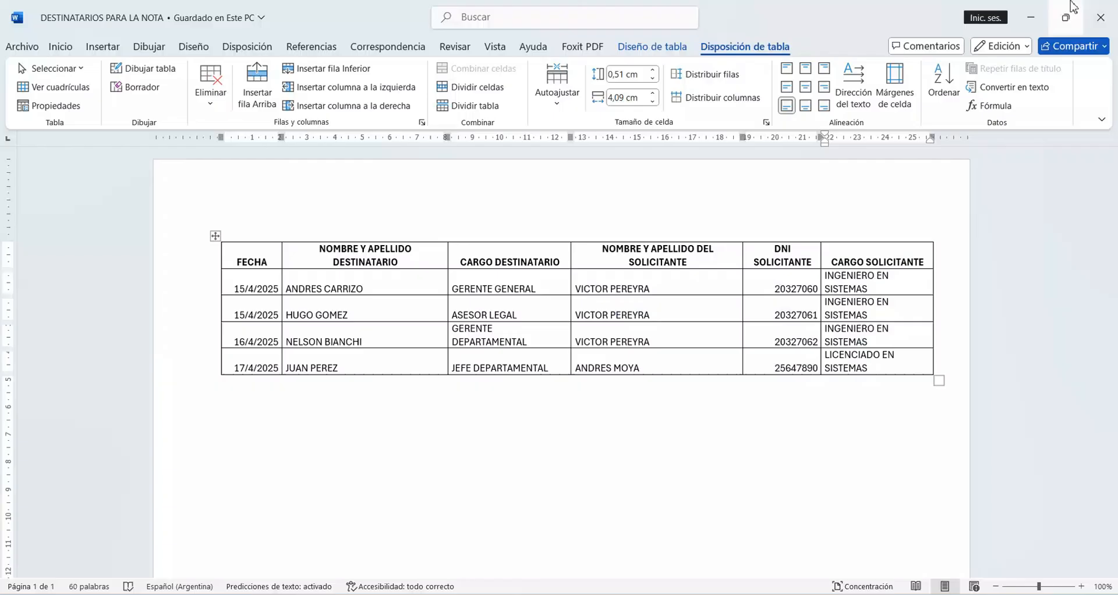
left_click(1101, 17)
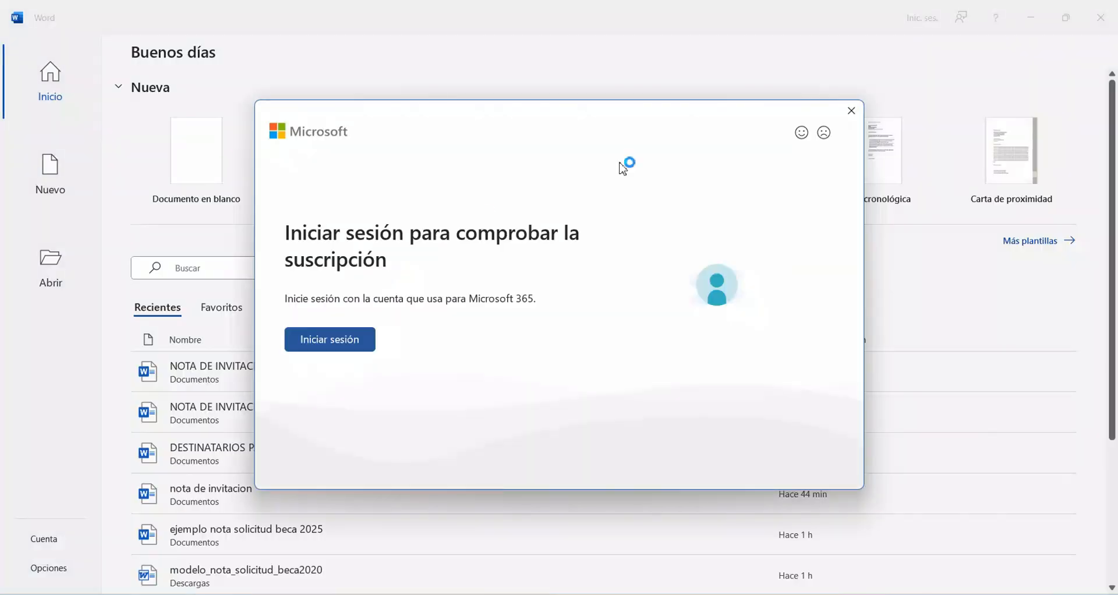
Step: Dismiss the Microsoft sign-in request in Word and open NOTA DE INVITACIÓN MODELO ORIGINAL from the Documentos folder
left_click(851, 112)
left_click(54, 268)
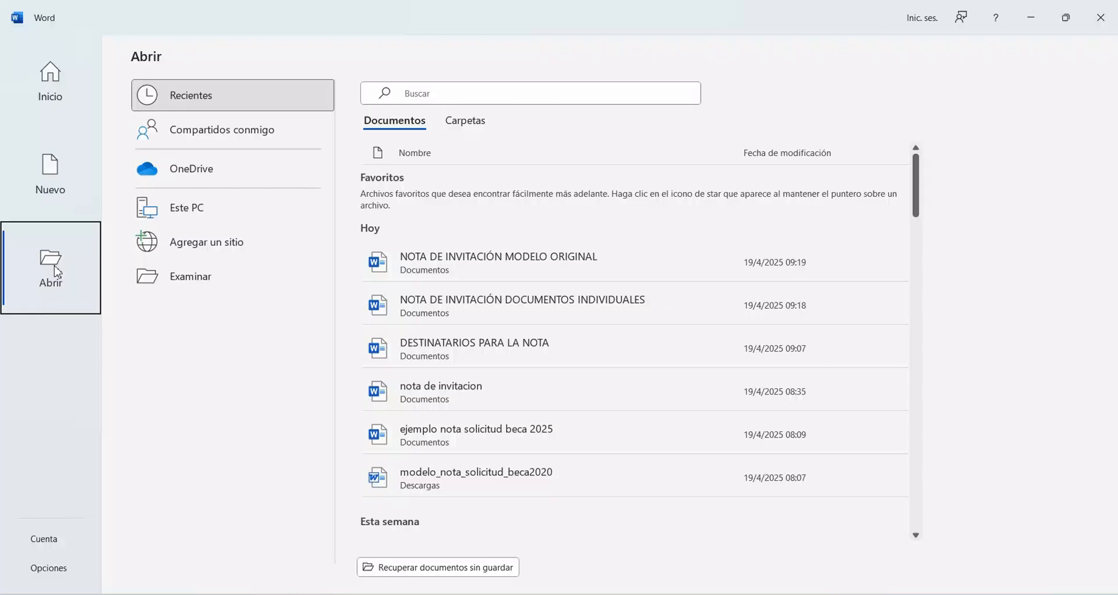
left_click(197, 285)
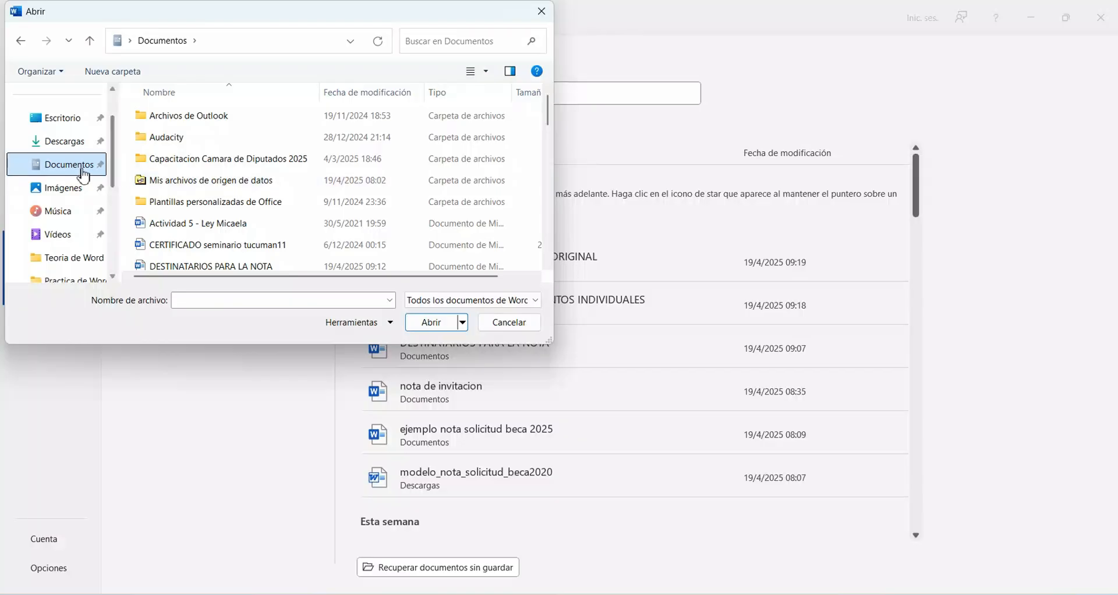
scroll(244, 191, "down", 2)
scroll(244, 191, "up", 2)
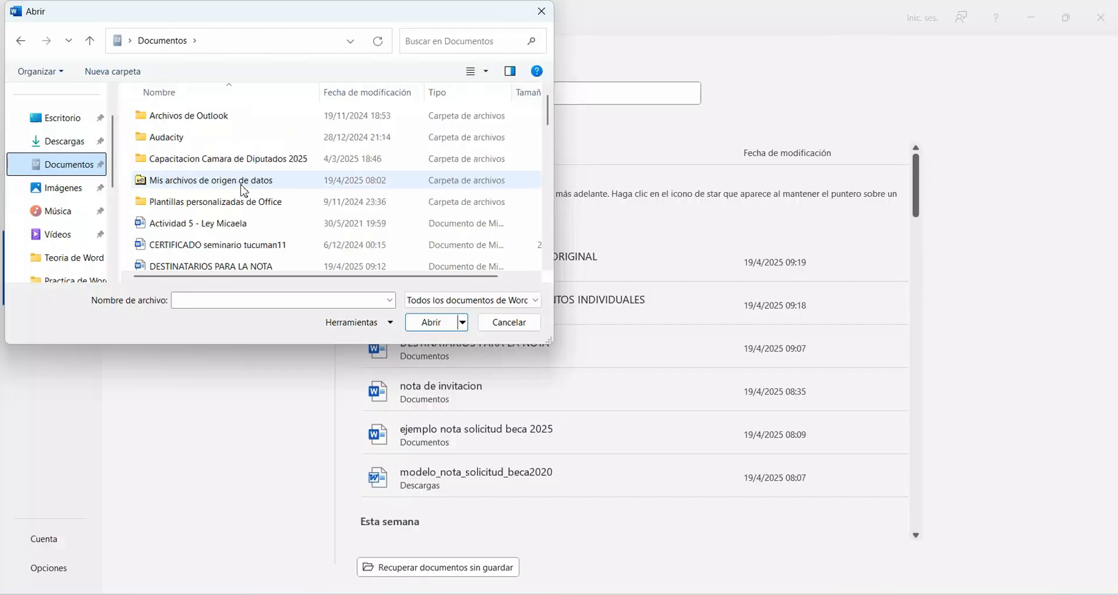
scroll(243, 191, "down", 3)
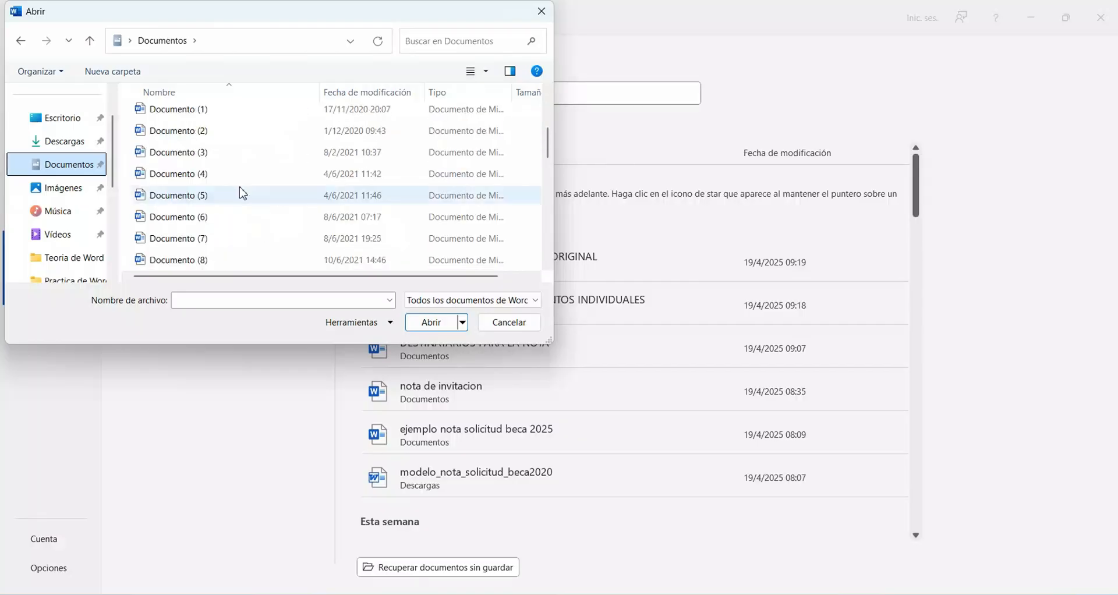
scroll(238, 169, "down", 5)
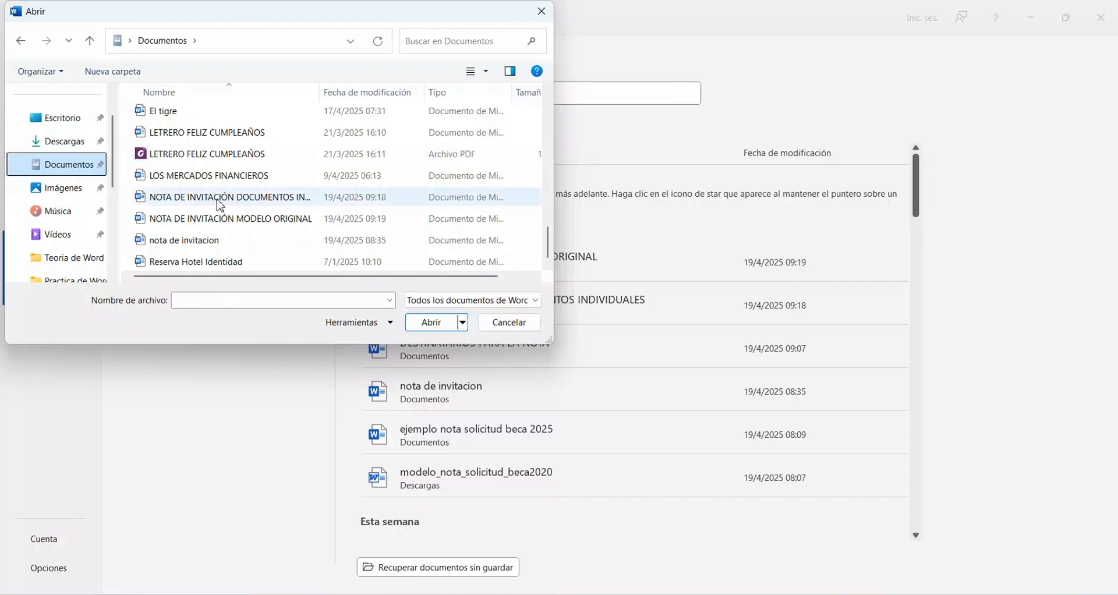
left_click(233, 219)
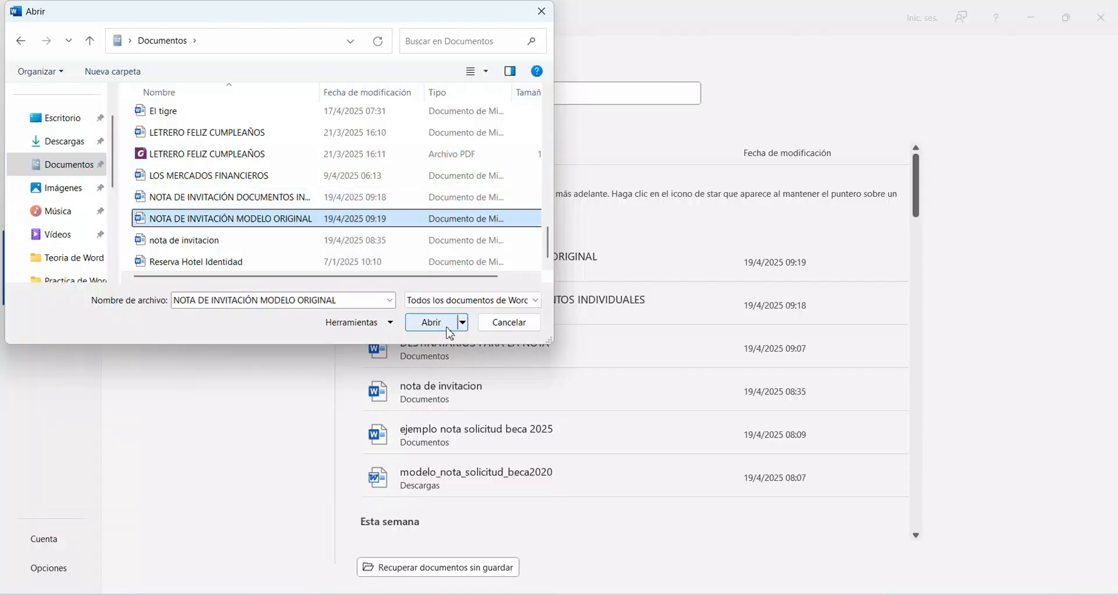
left_click(447, 328)
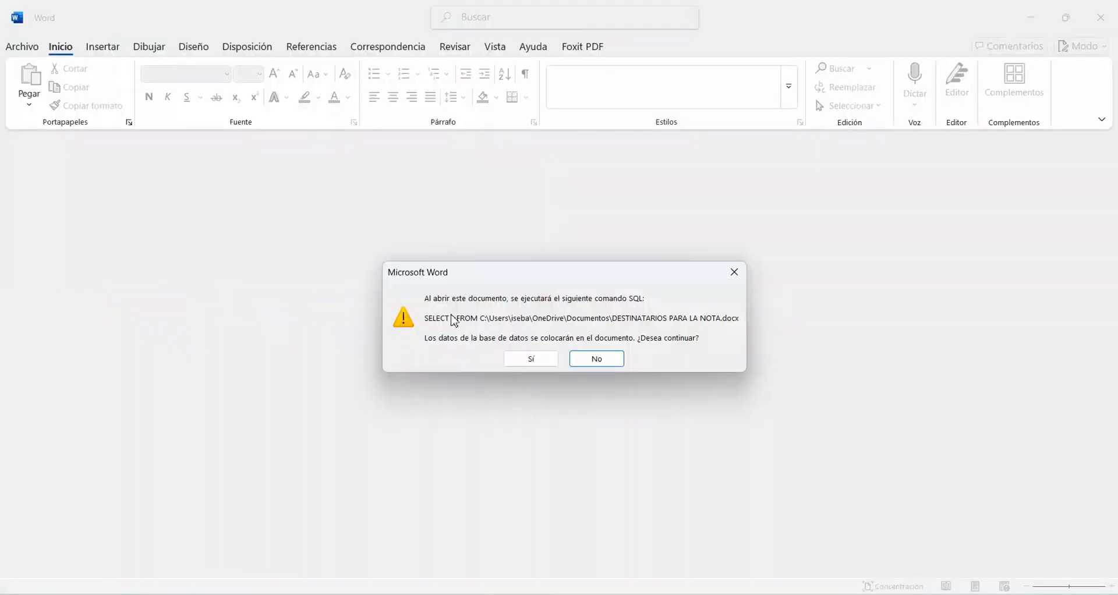
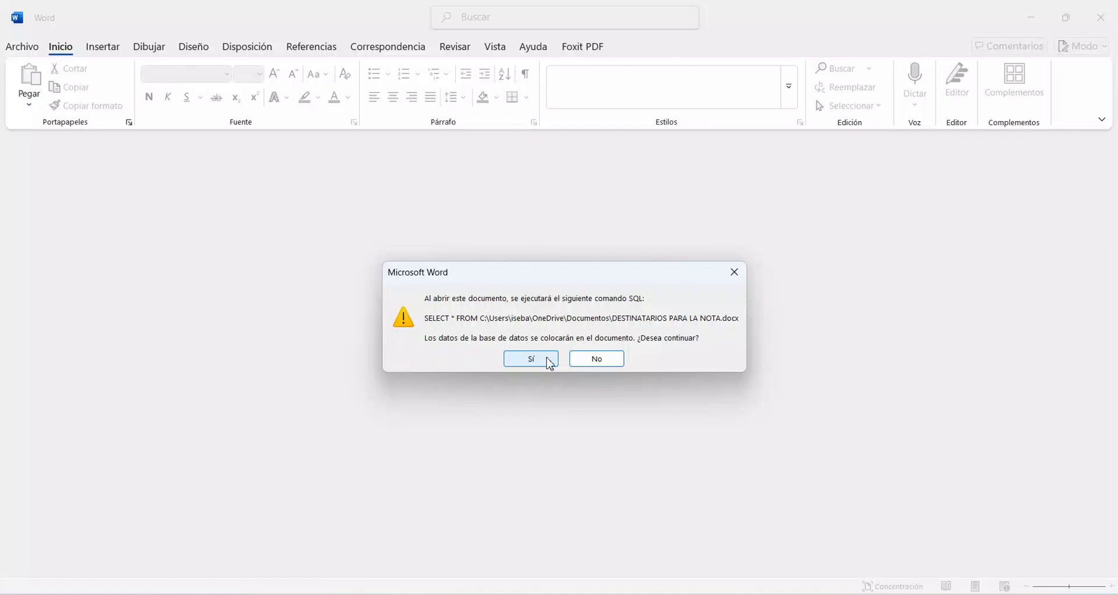
Step: Allow the recipient data to load into NOTA DE INVITACIÓN MODELO ORIGINAL and dismiss the subscription notice
left_click(550, 364)
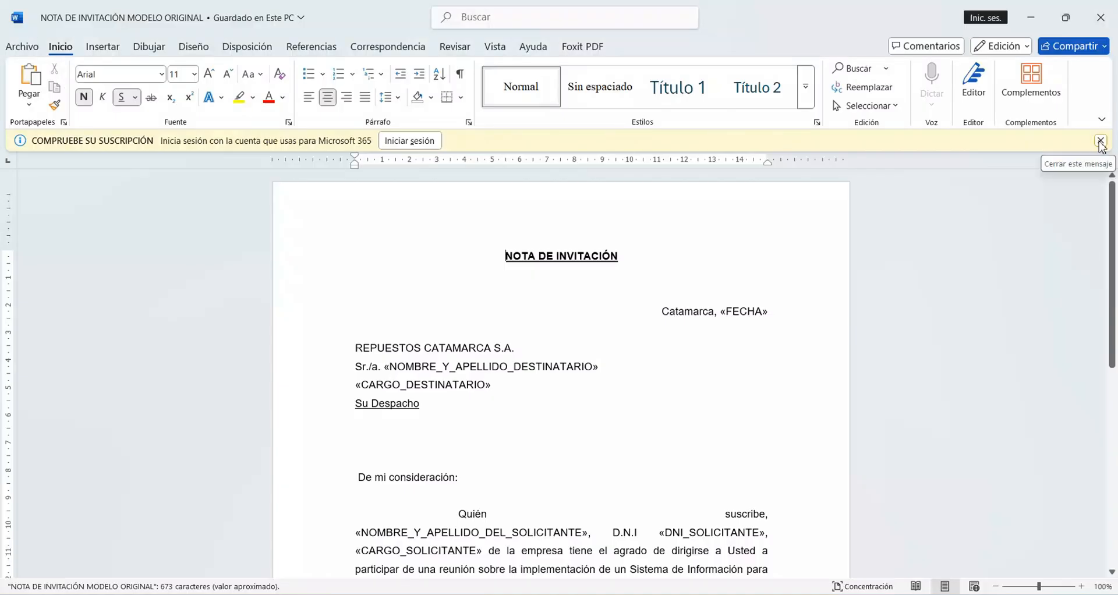
left_click(1101, 141)
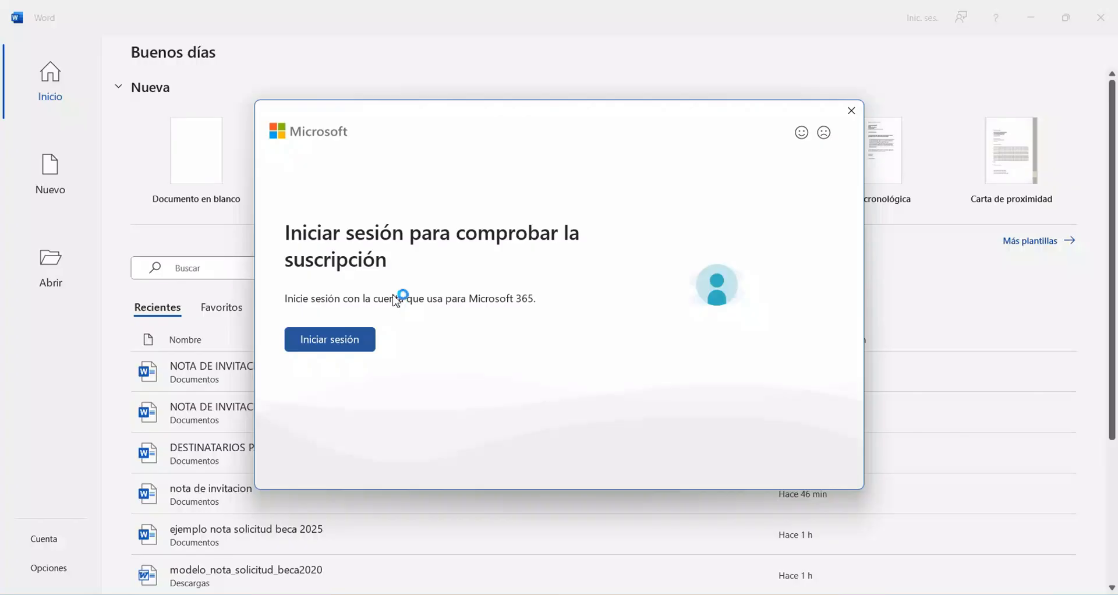
Step: Dismiss the sign-in request and reopen NOTA DE INVITACIÓN MODELO ORIGINAL from the Documentos folder, declining to load the recipient data
left_click(852, 111)
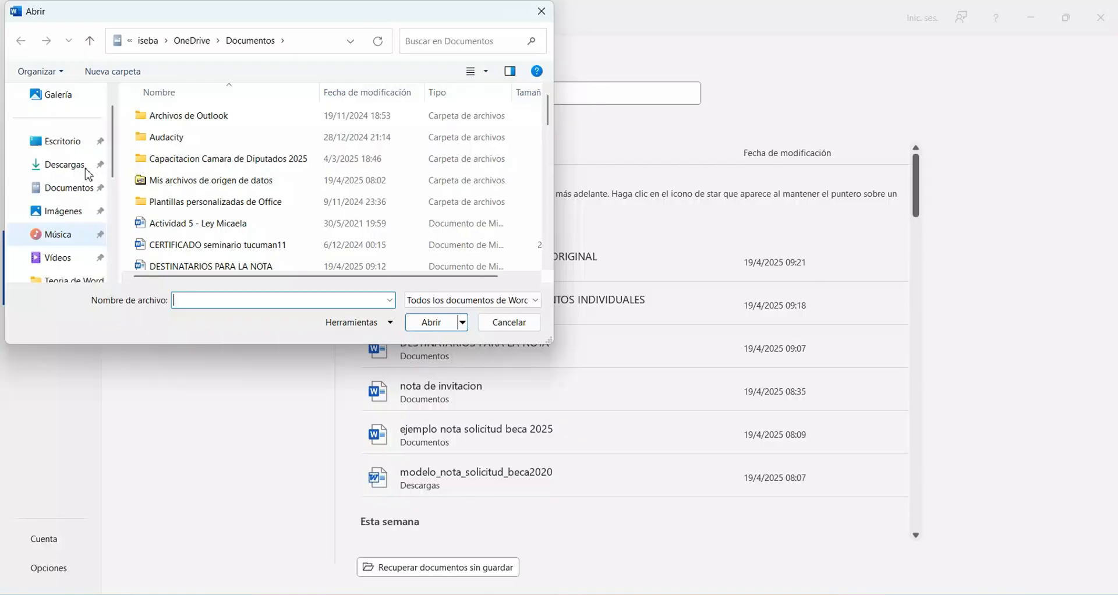
left_click(86, 187)
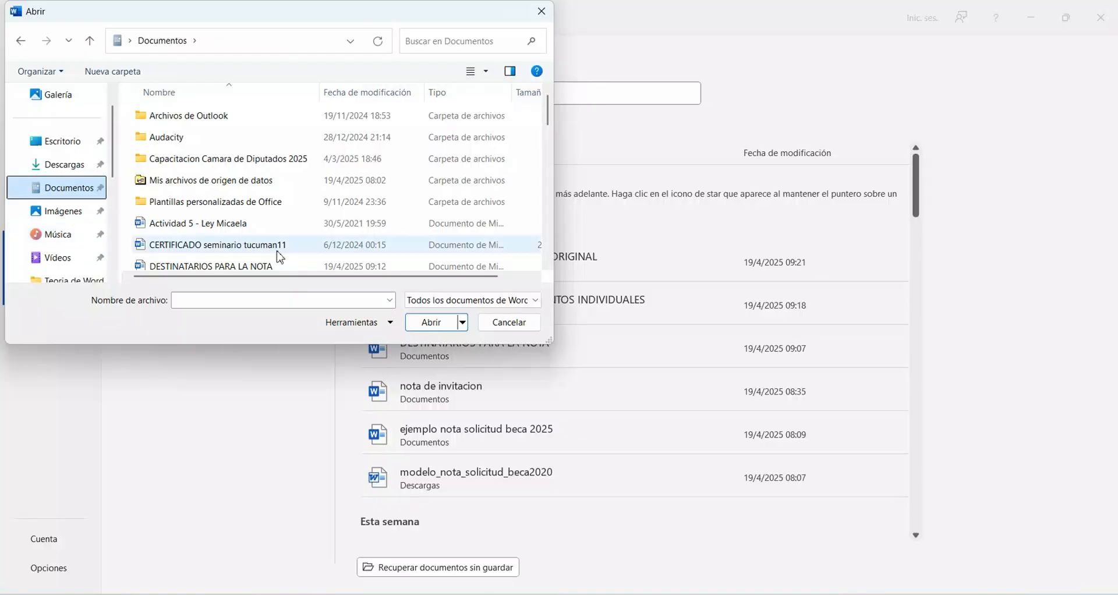
scroll(269, 221, "down", 10)
double_click(269, 222)
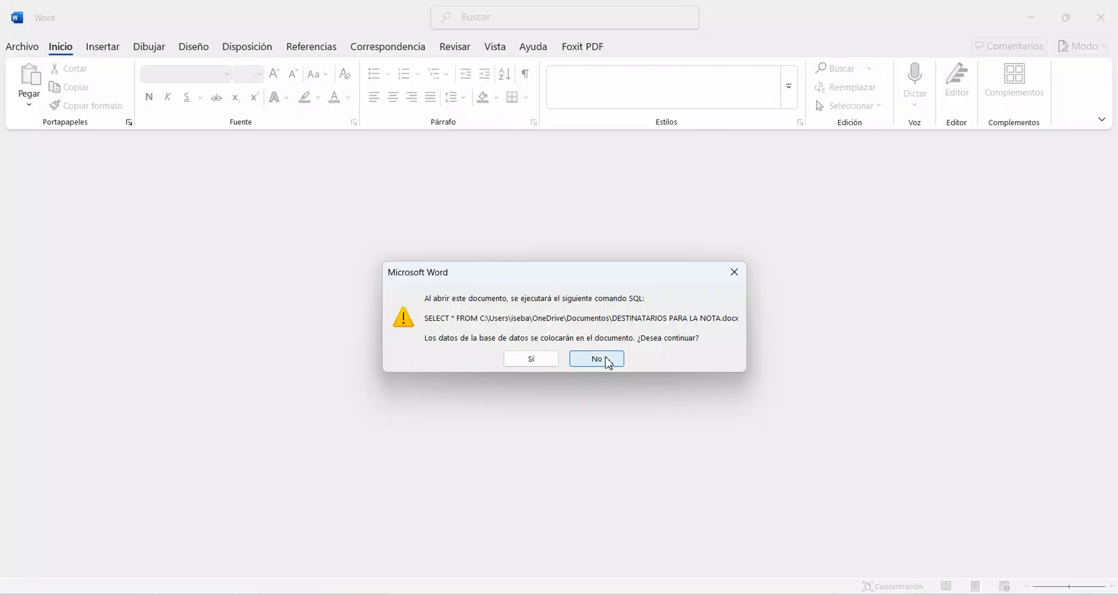
left_click(607, 361)
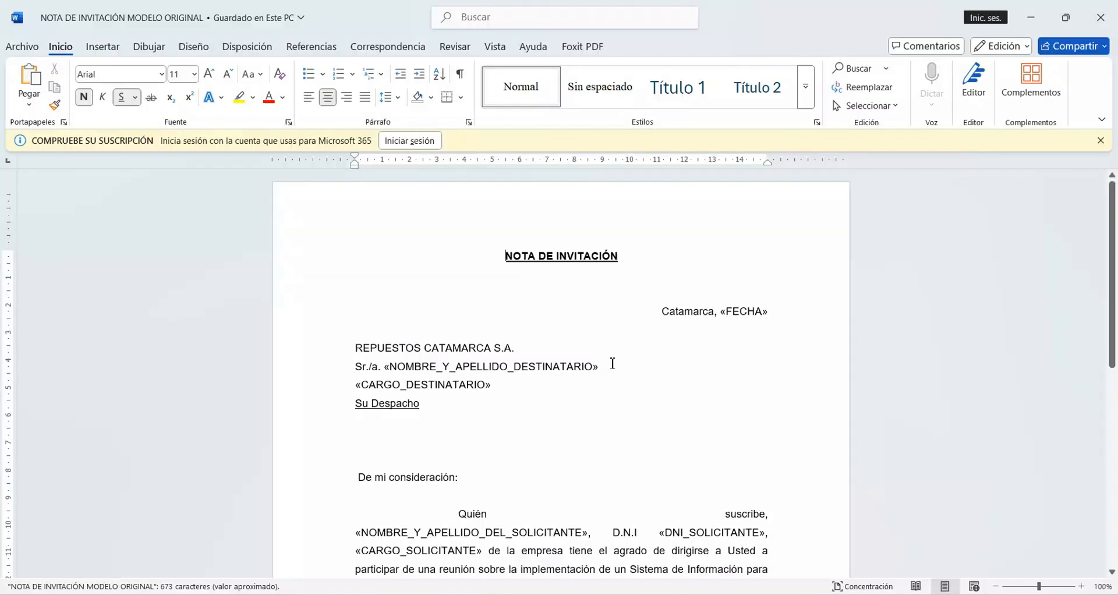
Step: Connect the note to the existing recipient list DESTINATARIOS PARA LA NOTA in the Documentos folder
scroll(612, 363, "down", 5)
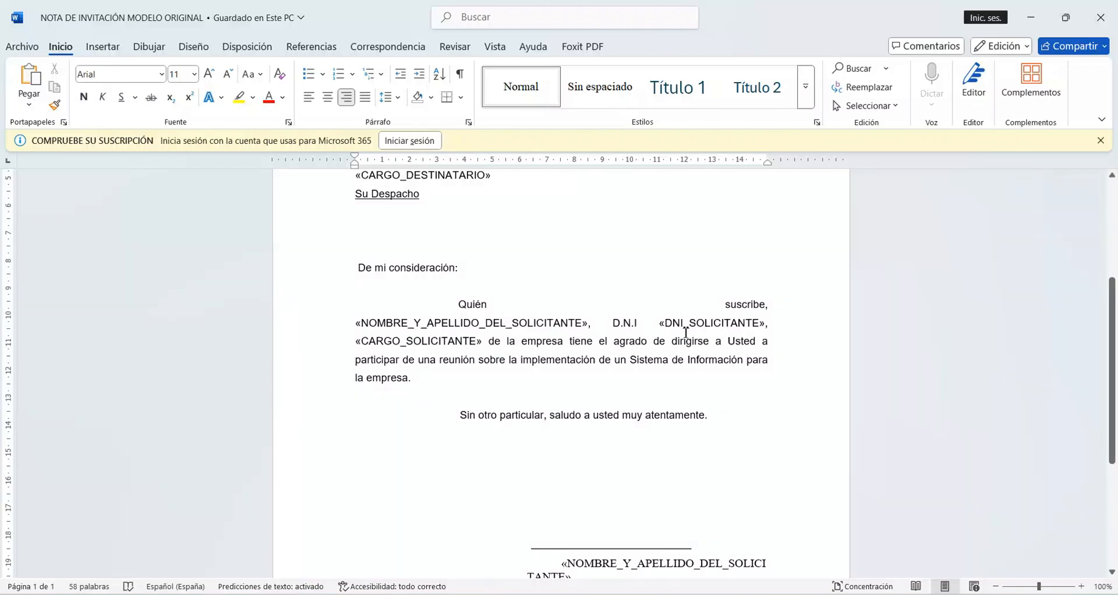
left_click(390, 51)
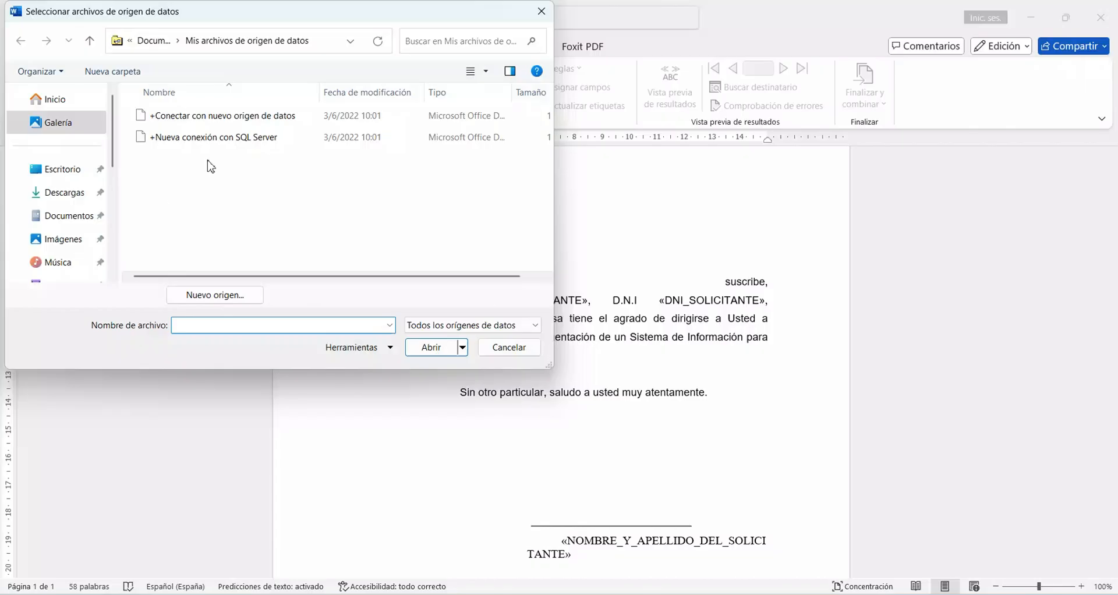
left_click(99, 218)
scroll(219, 246, "down", 3)
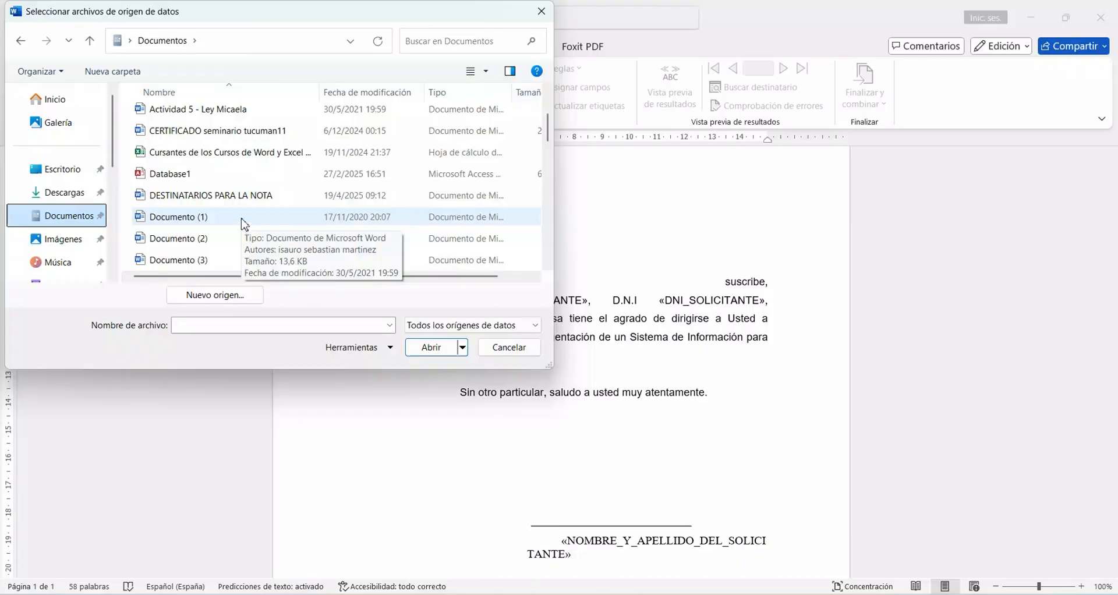
double_click(242, 220)
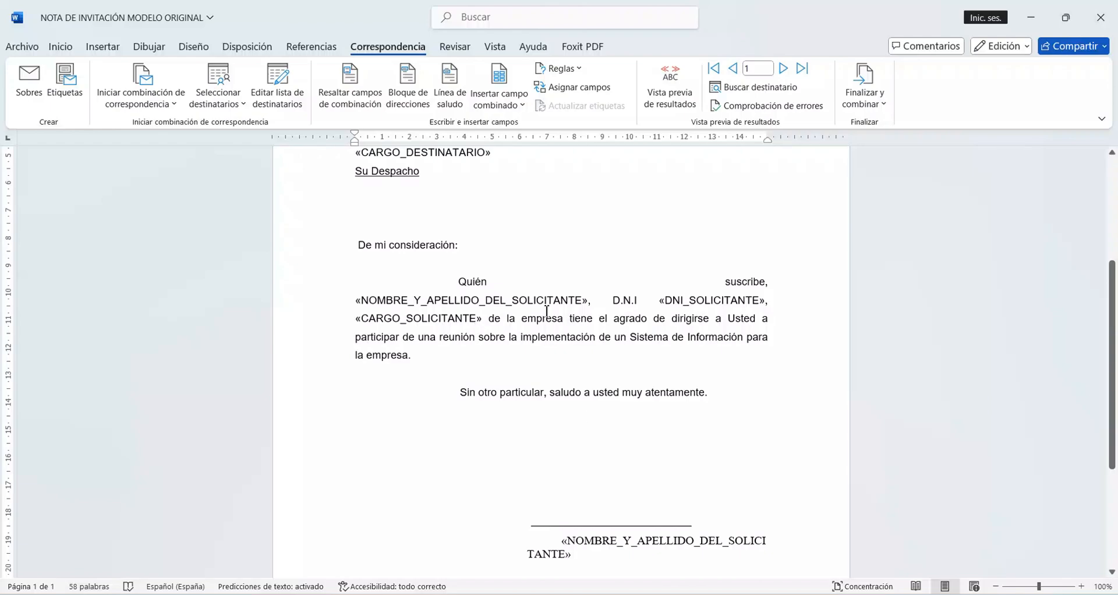
Step: Preview the merged invitation note and step through the recipient records up to record 4
left_click(784, 68)
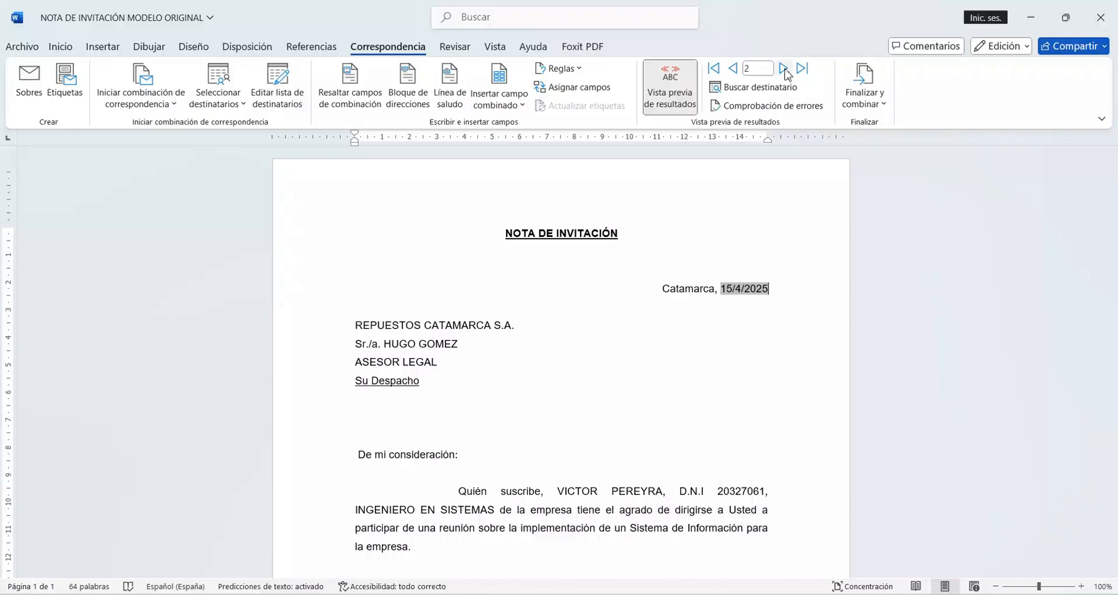
left_click(785, 68)
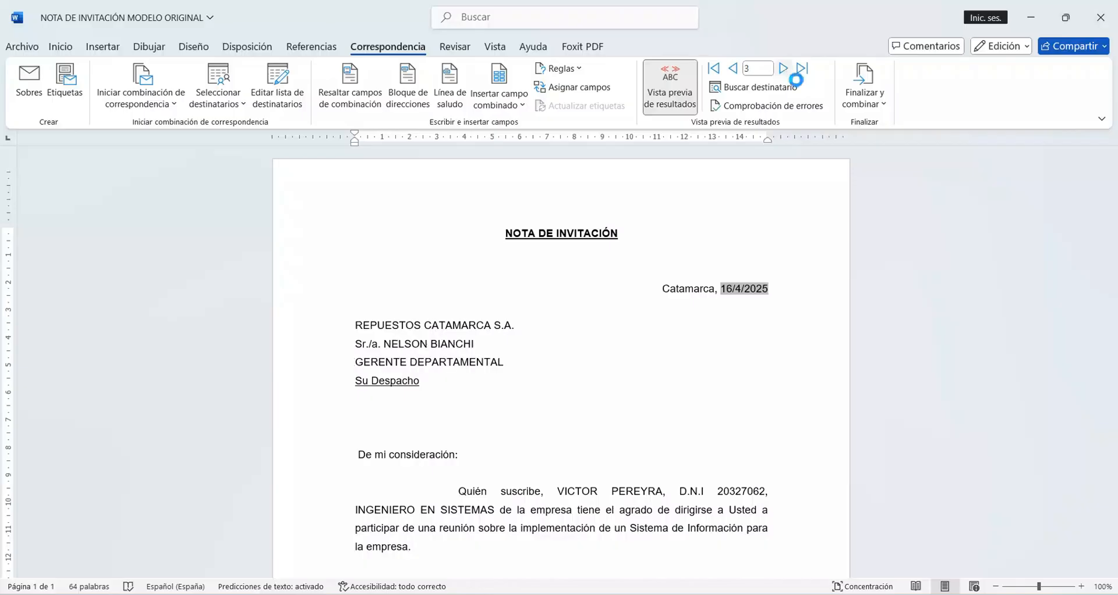
left_click(785, 68)
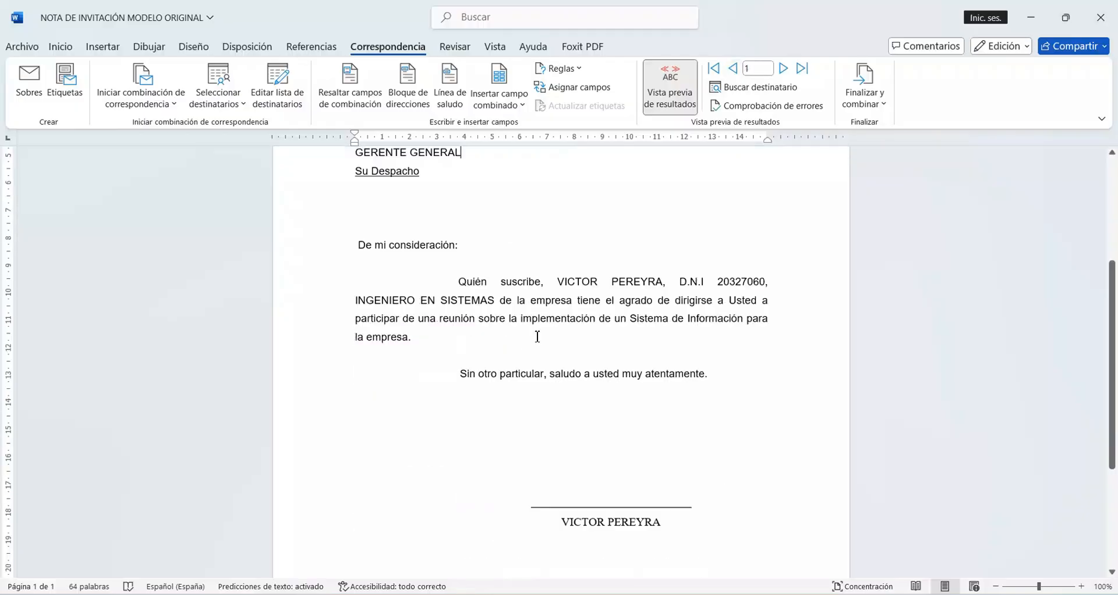
scroll(538, 336, "up", 3)
left_click(242, 105)
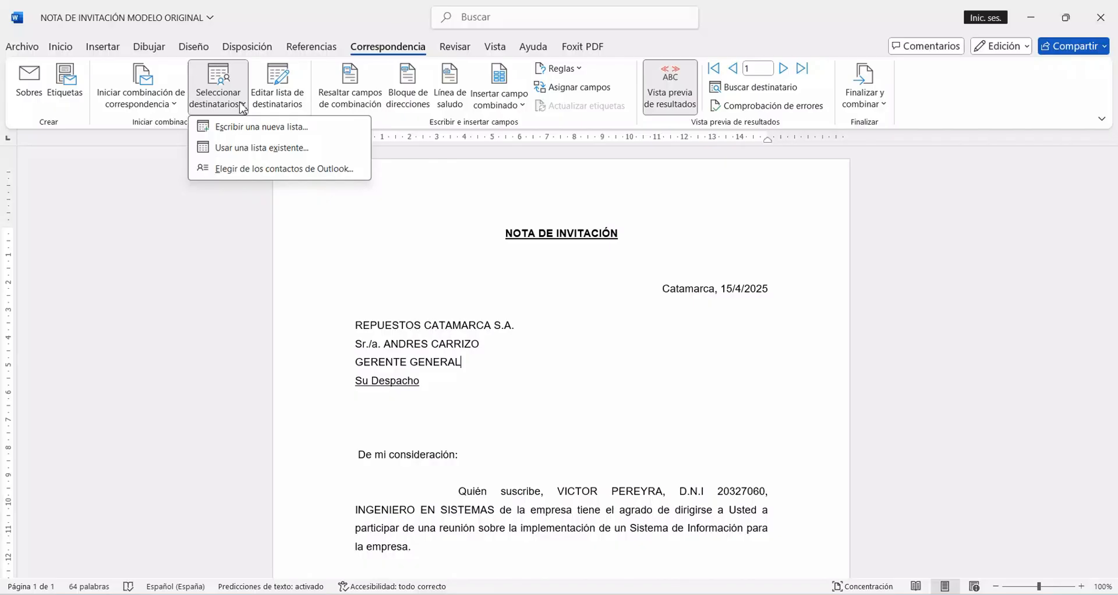
left_click(243, 107)
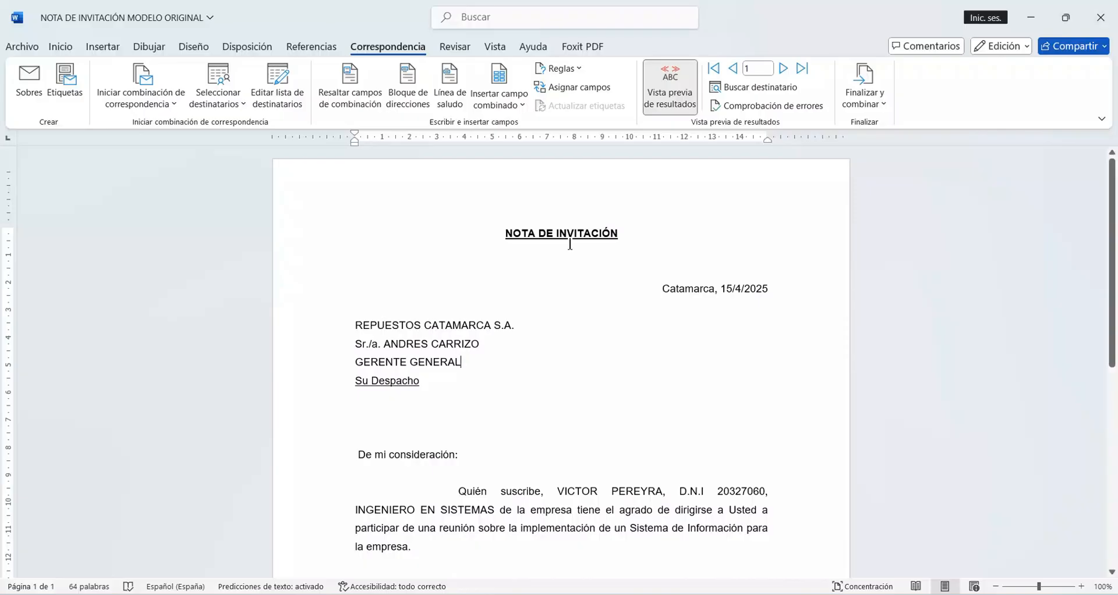
left_click(153, 102)
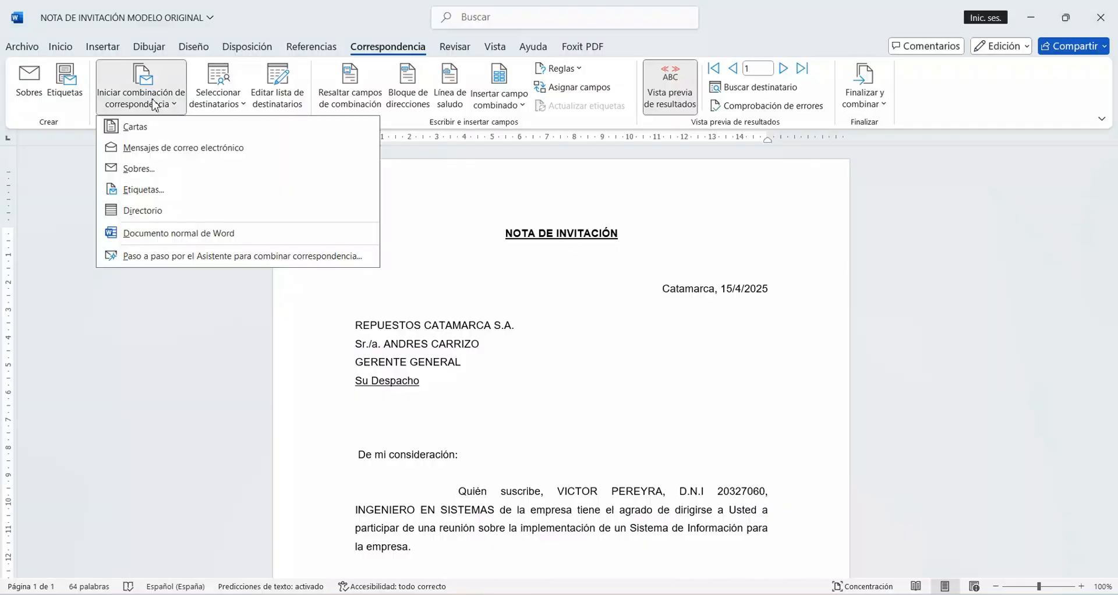
left_click(147, 152)
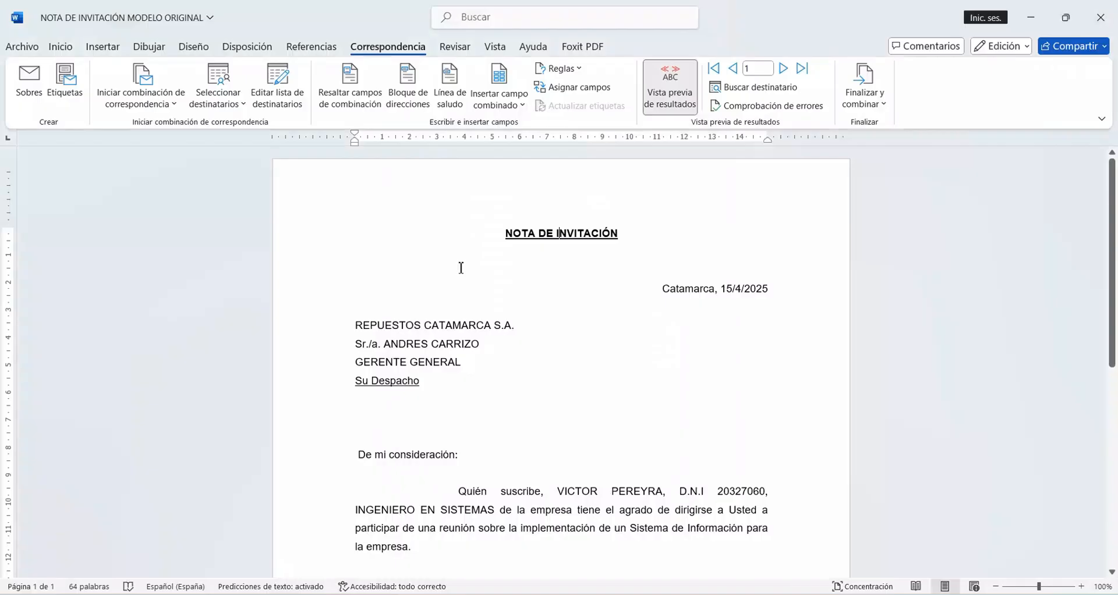
left_click(112, 68)
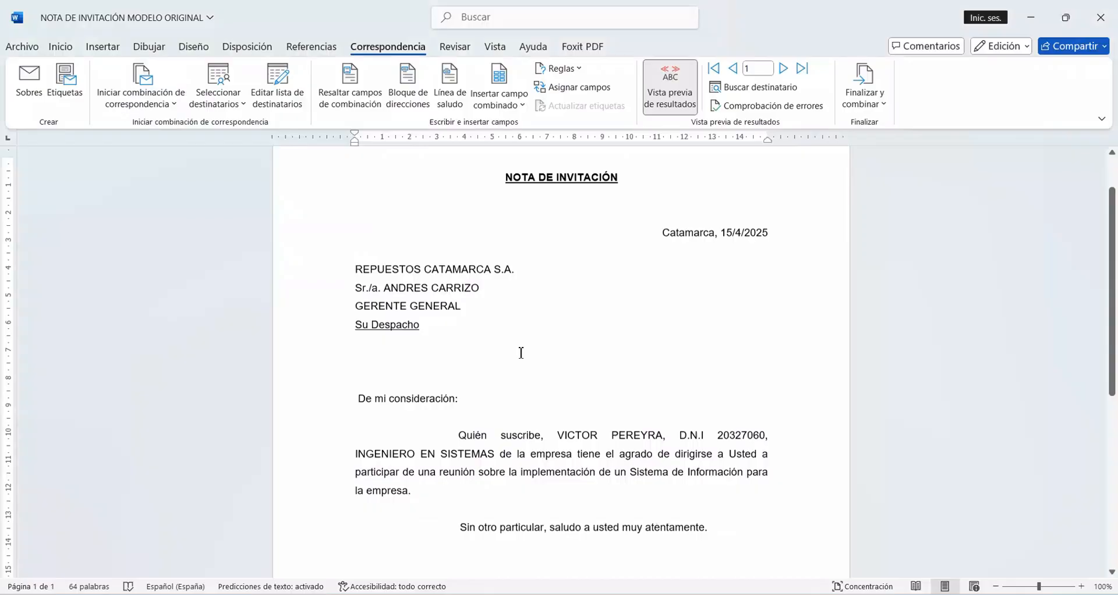
scroll(521, 353, "down", 5)
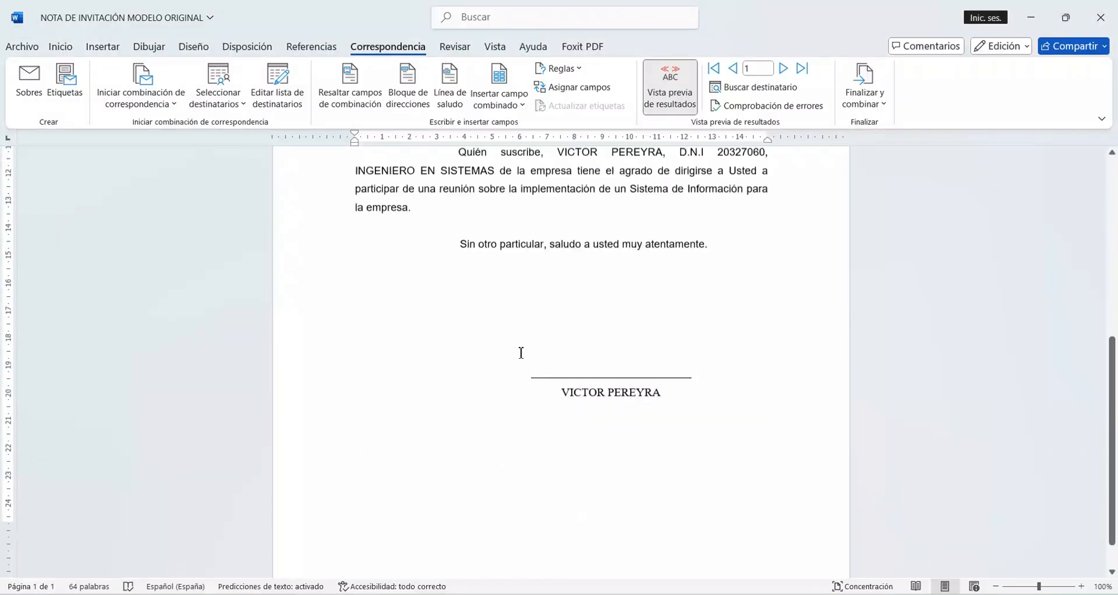
scroll(522, 353, "down", 2)
scroll(522, 353, "up", 8)
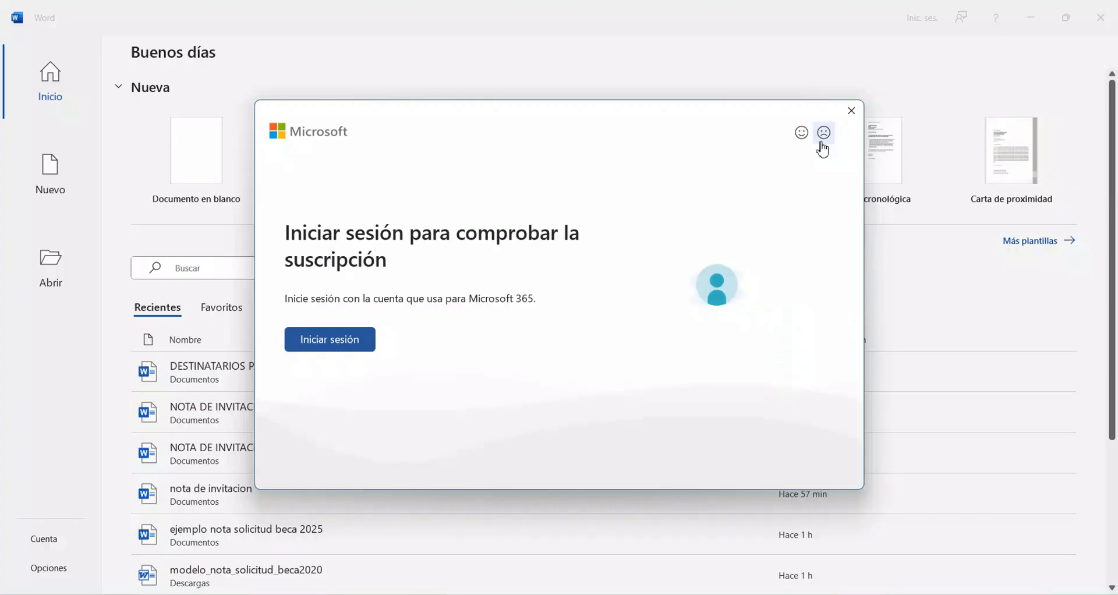
Step: Dismiss the Microsoft sign-in request and browse the templates offered for a new document
left_click(851, 111)
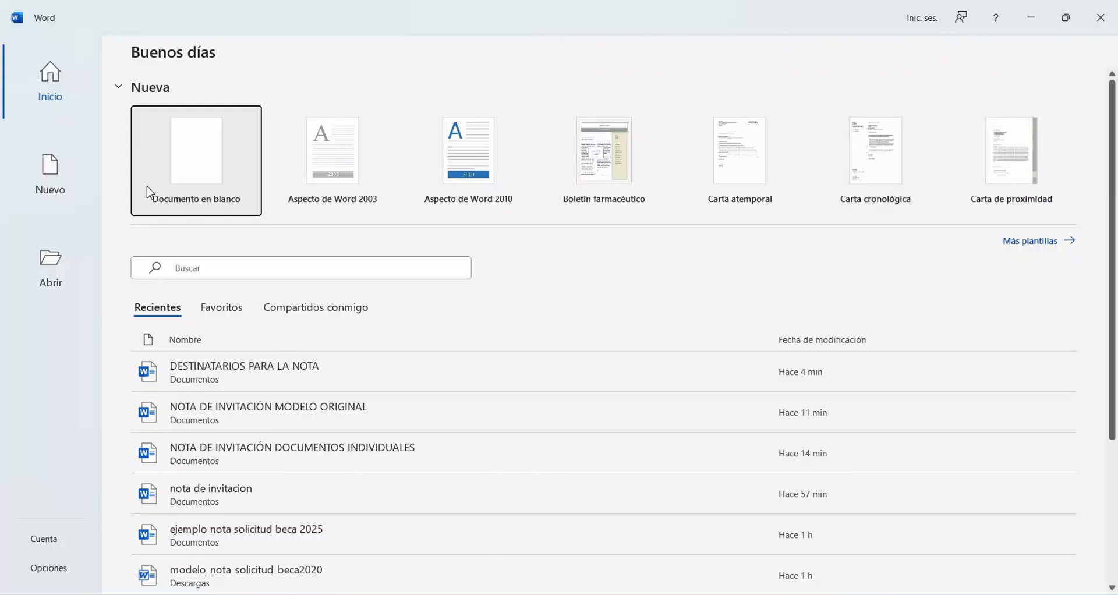
left_click(53, 187)
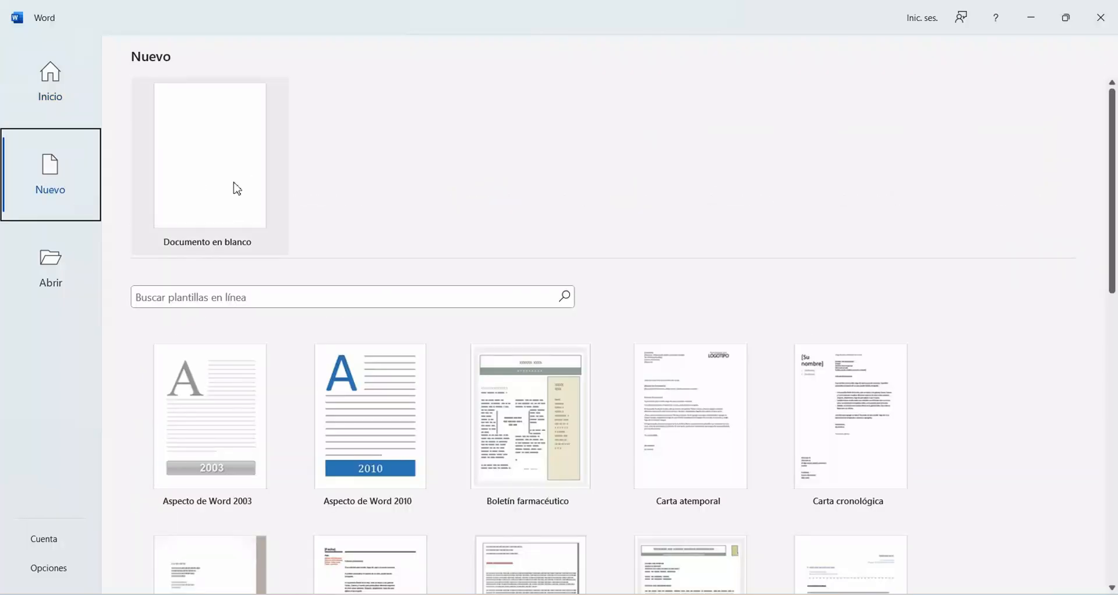
scroll(237, 188, "down", 3)
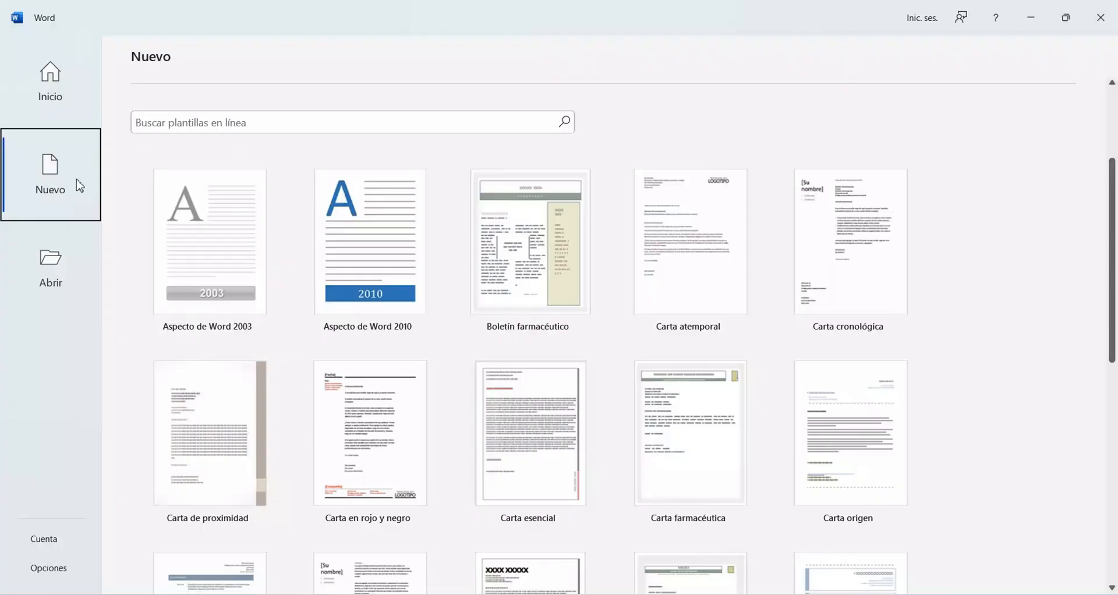
scroll(583, 292, "down", 1)
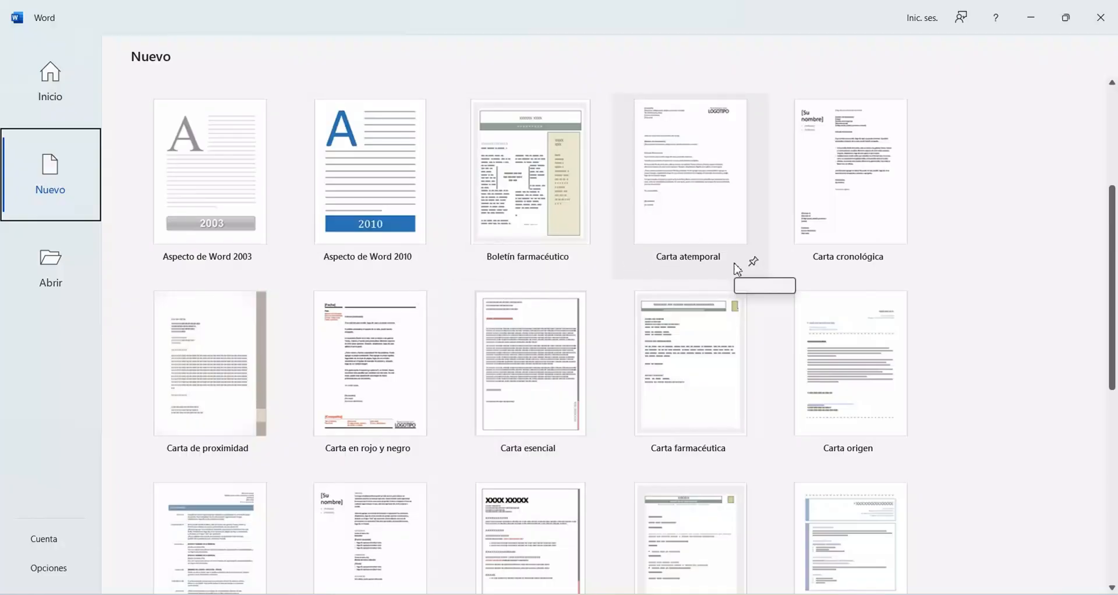
scroll(294, 285, "down", 1)
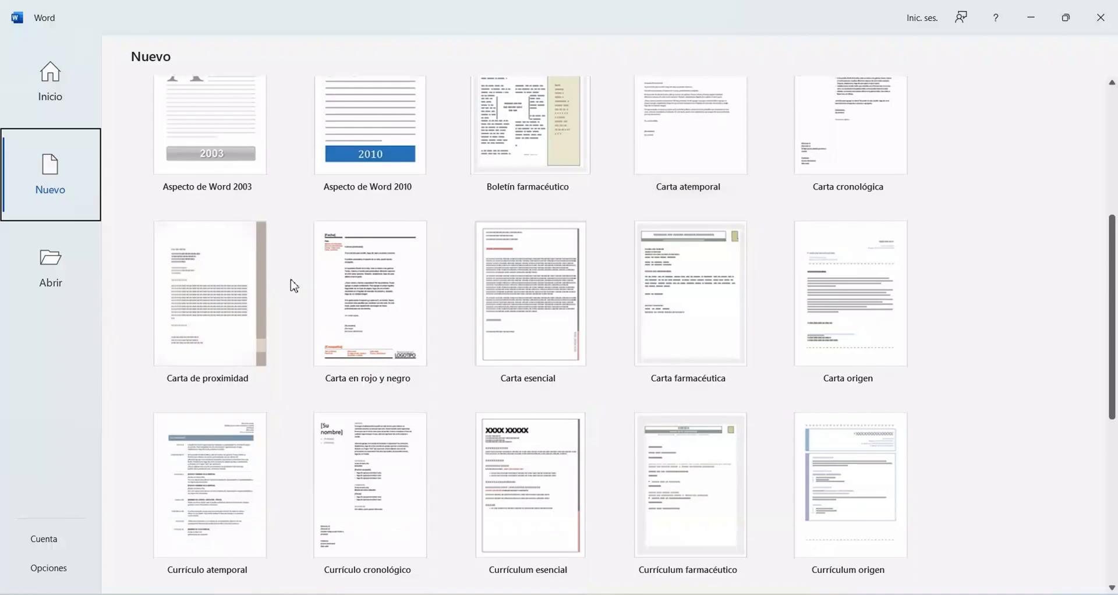
scroll(295, 285, "up", 3)
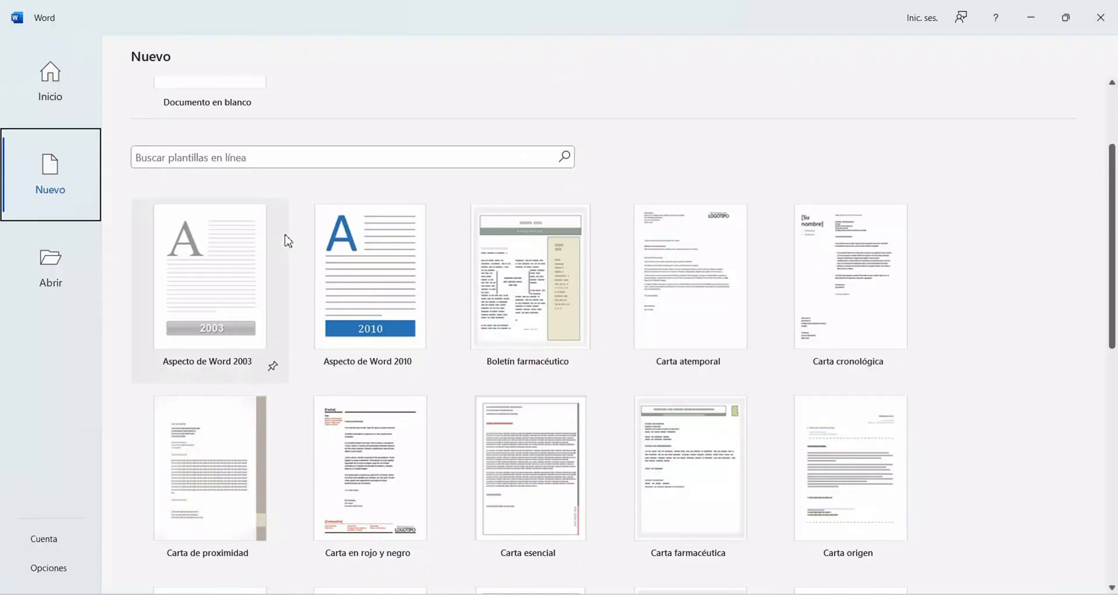
Step: Search the online templates for CURRICULUM VITAE
left_click(302, 164)
type("CUR")
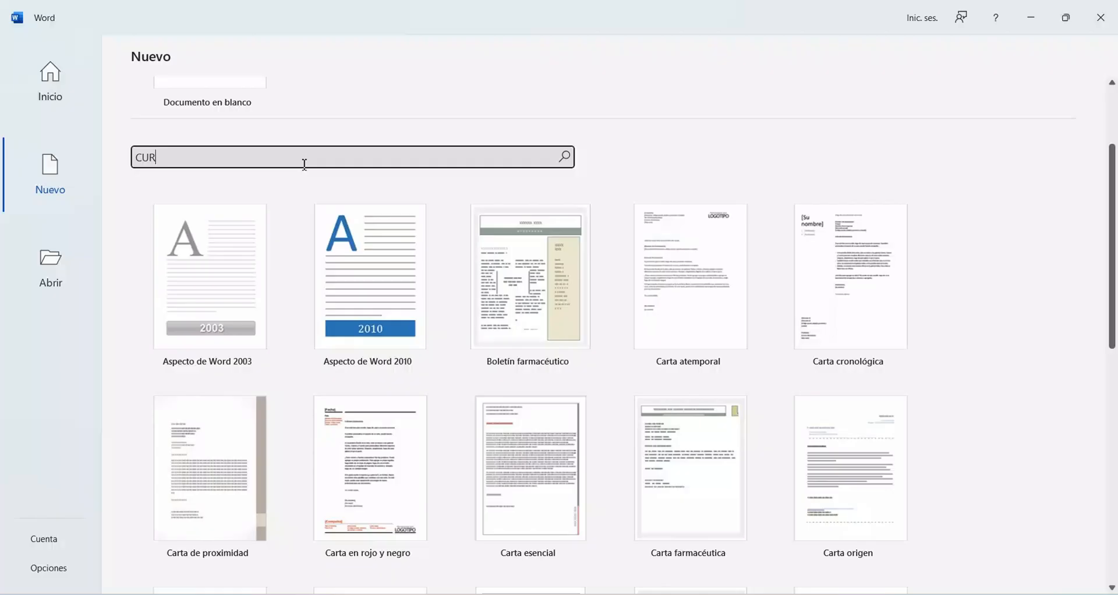
type("RICULUM VITAE")
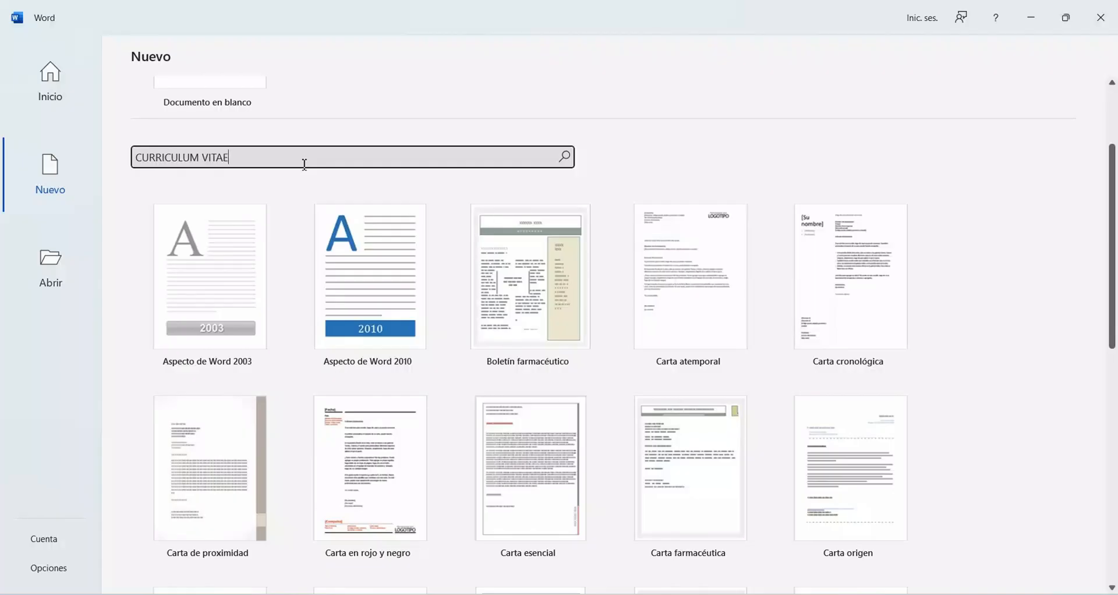
left_click(565, 157)
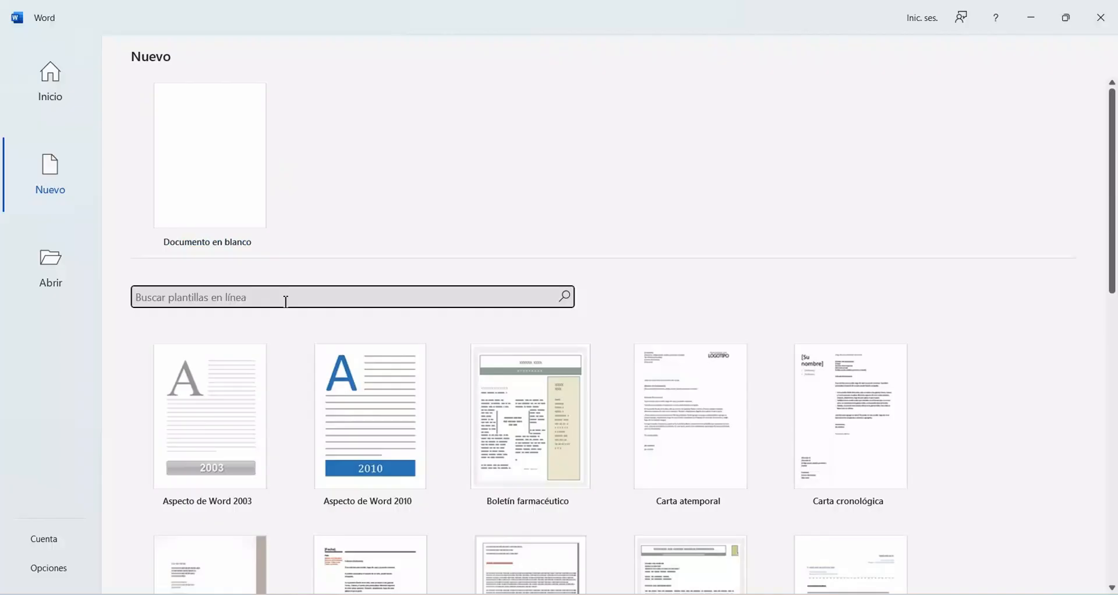
Step: Search the online templates for CALENDARIO
type("c")
type("ALENDARIO")
key("Return")
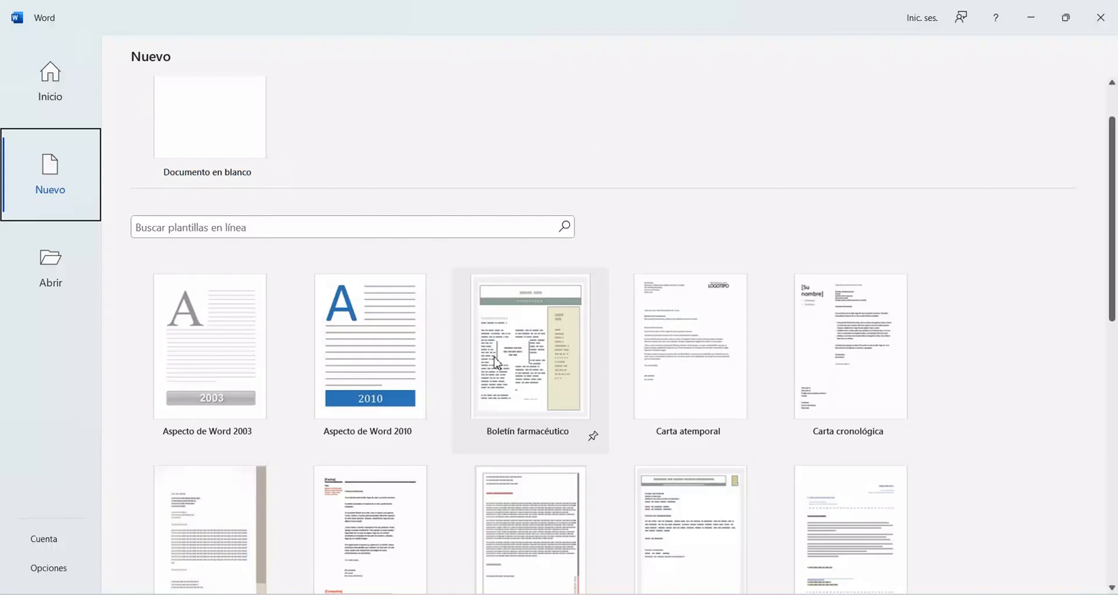
Step: Create a new document from the Currículum esencial template and look over its sections
scroll(496, 363, "down", 1)
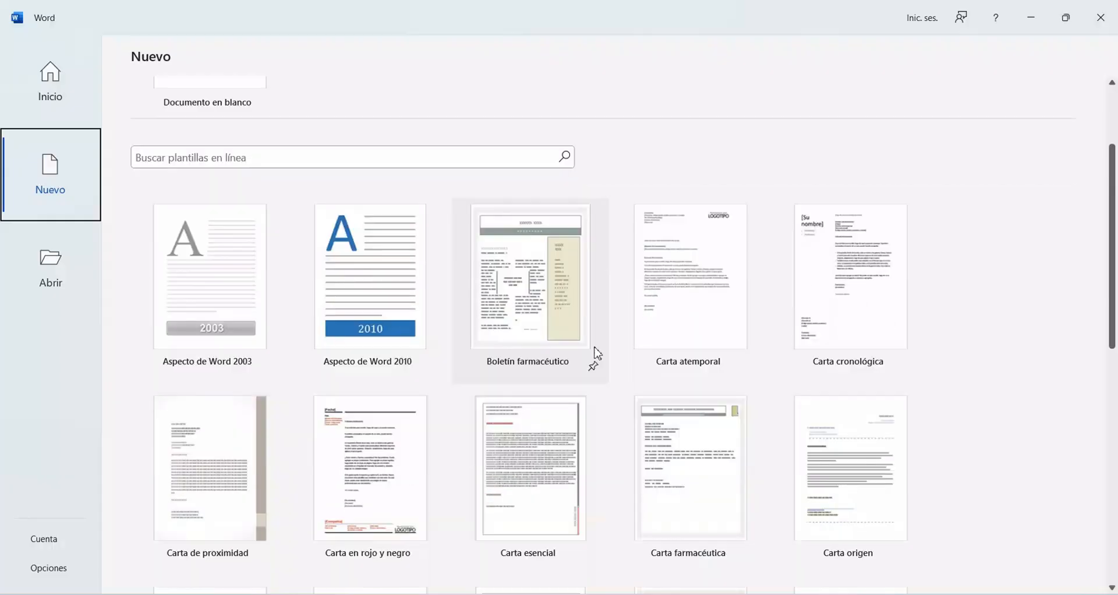
scroll(598, 353, "down", 6)
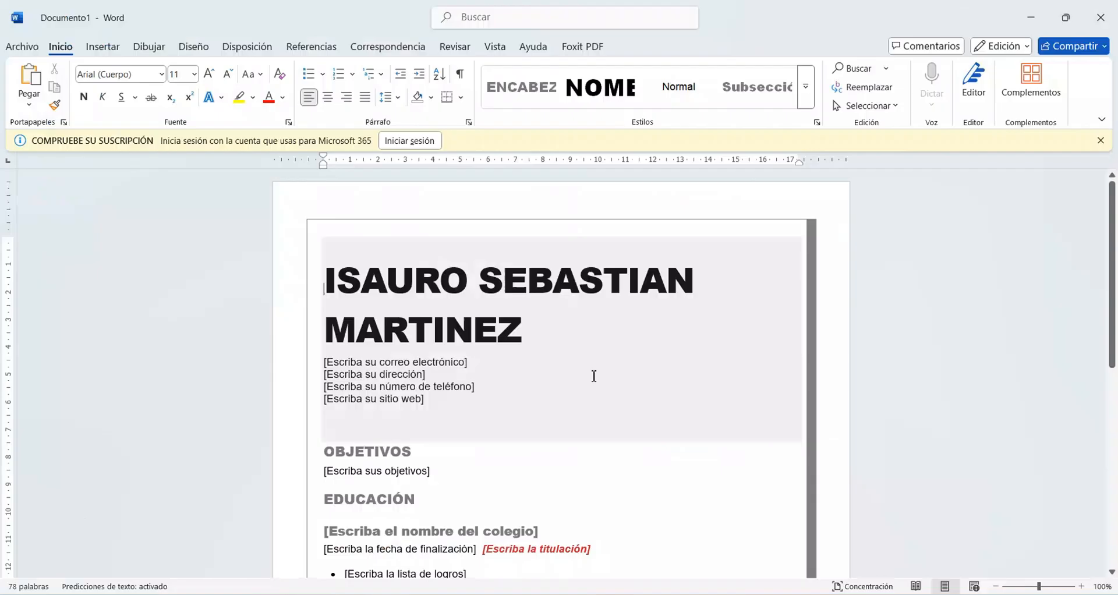
scroll(594, 376, "down", 2)
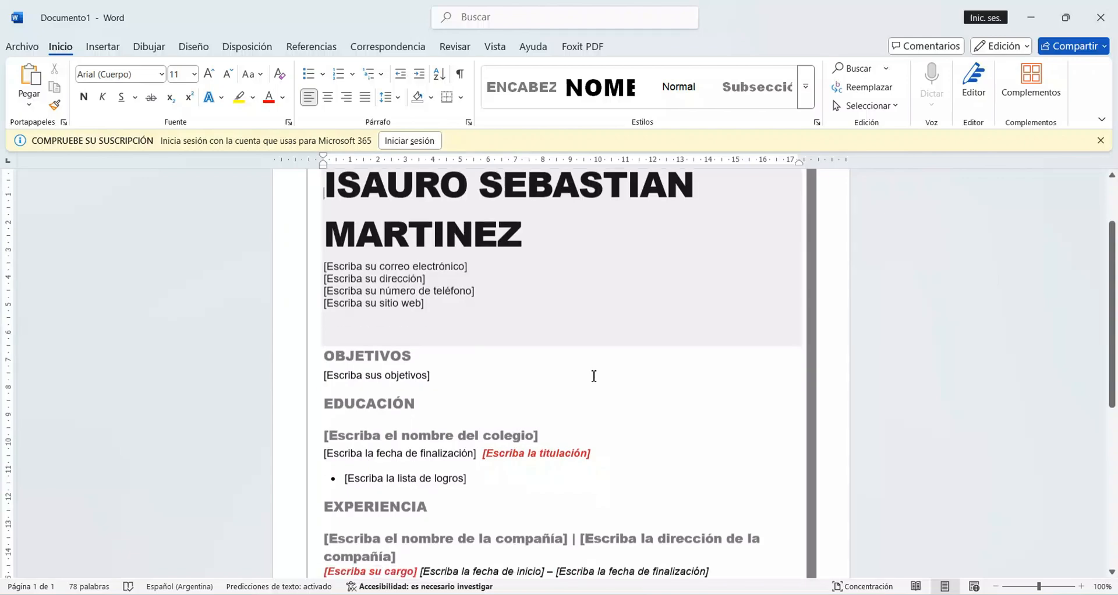
scroll(592, 375, "up", 2)
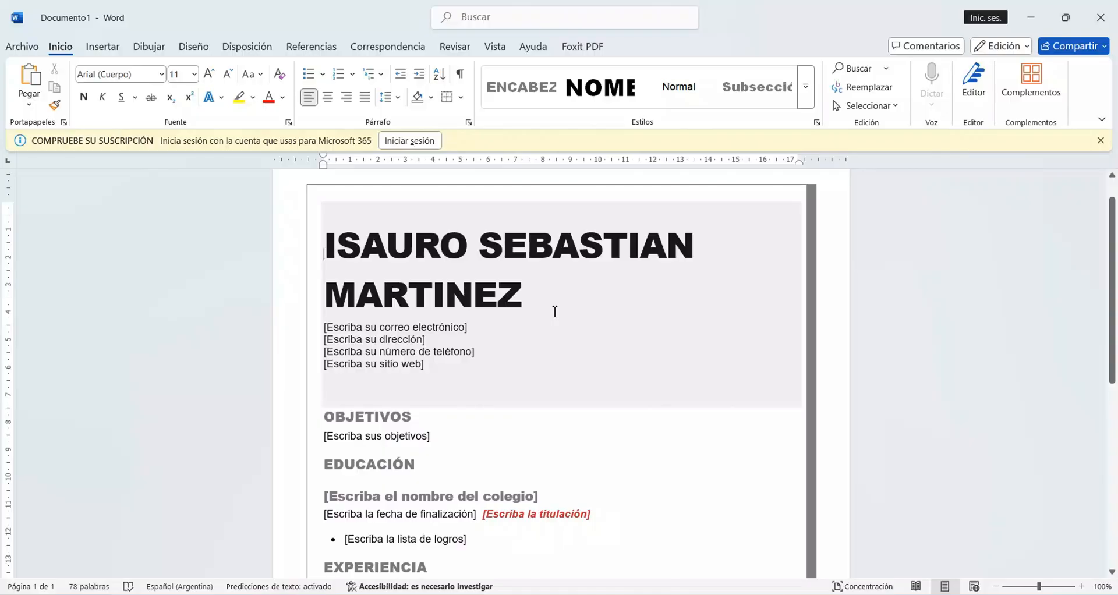
scroll(453, 268, "down", 4)
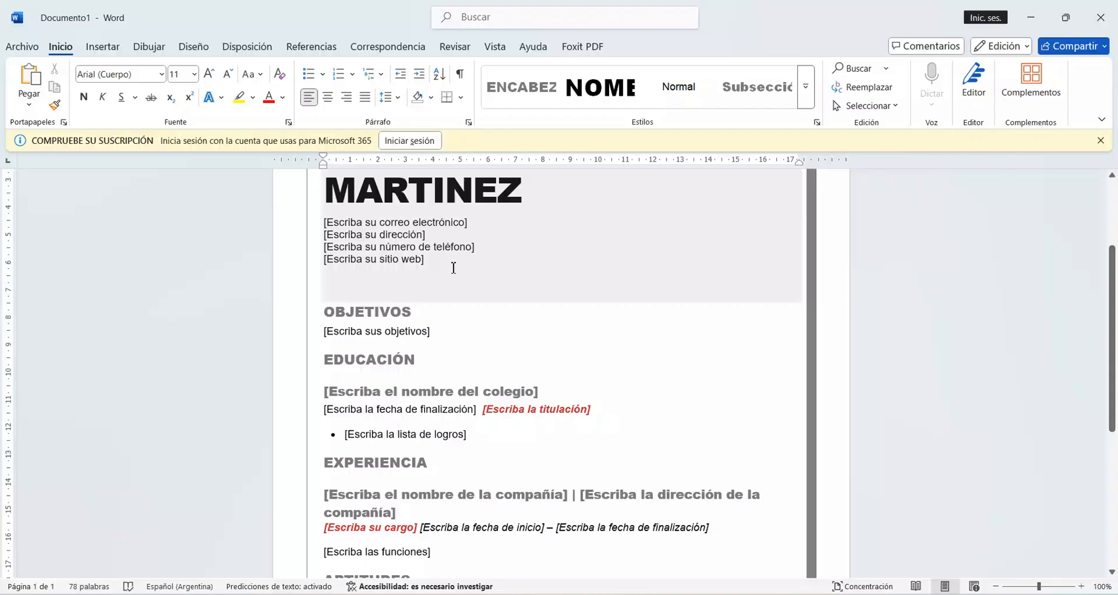
Step: Delete the website placeholder from the contact details of the résumé
left_click(423, 235)
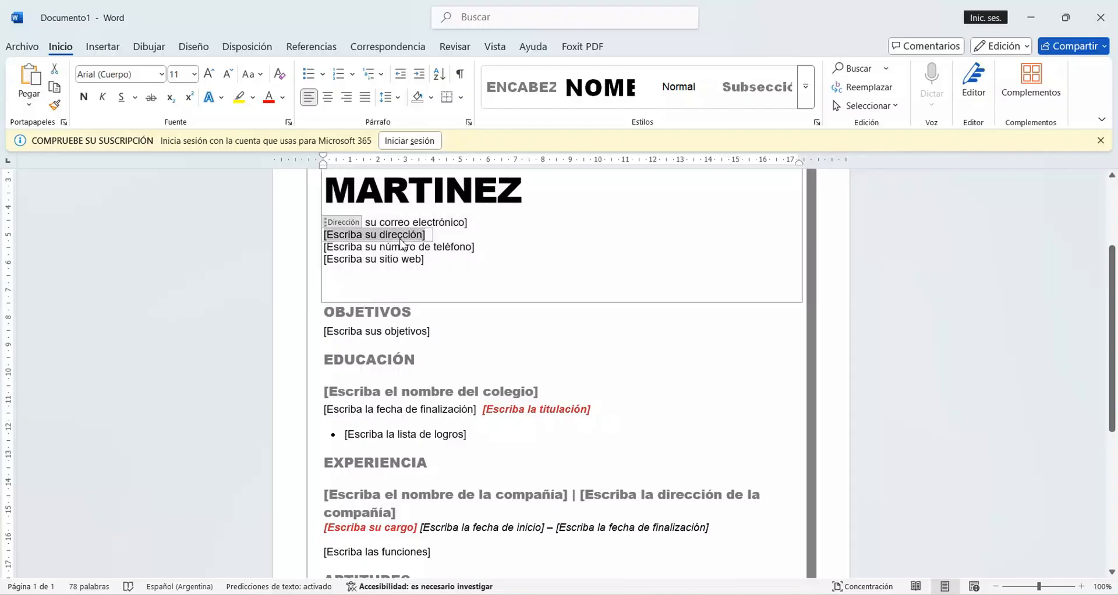
left_click(350, 226)
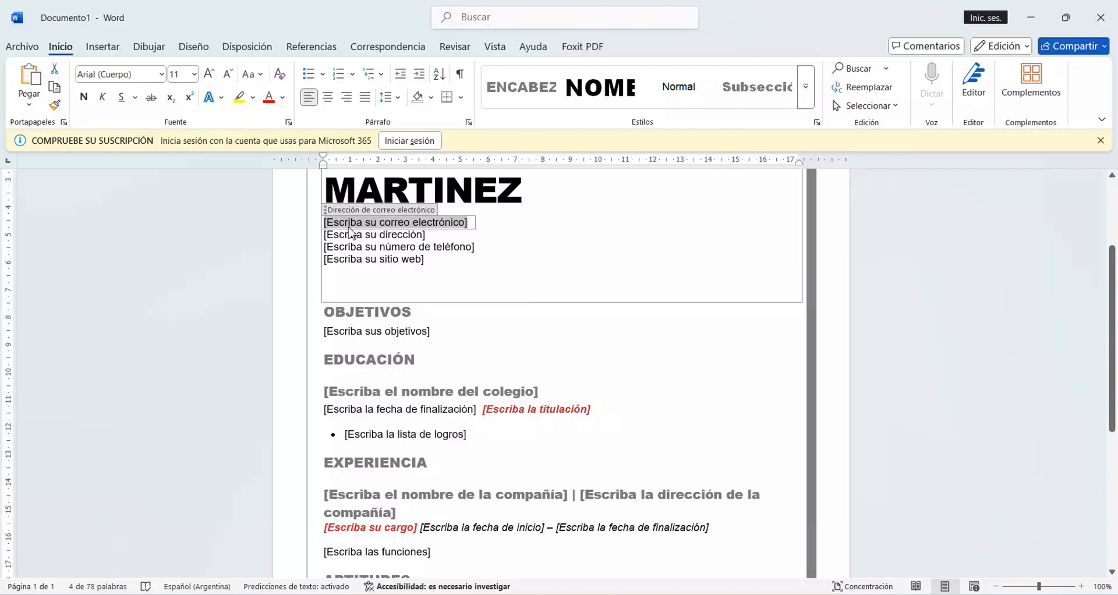
left_click(385, 259)
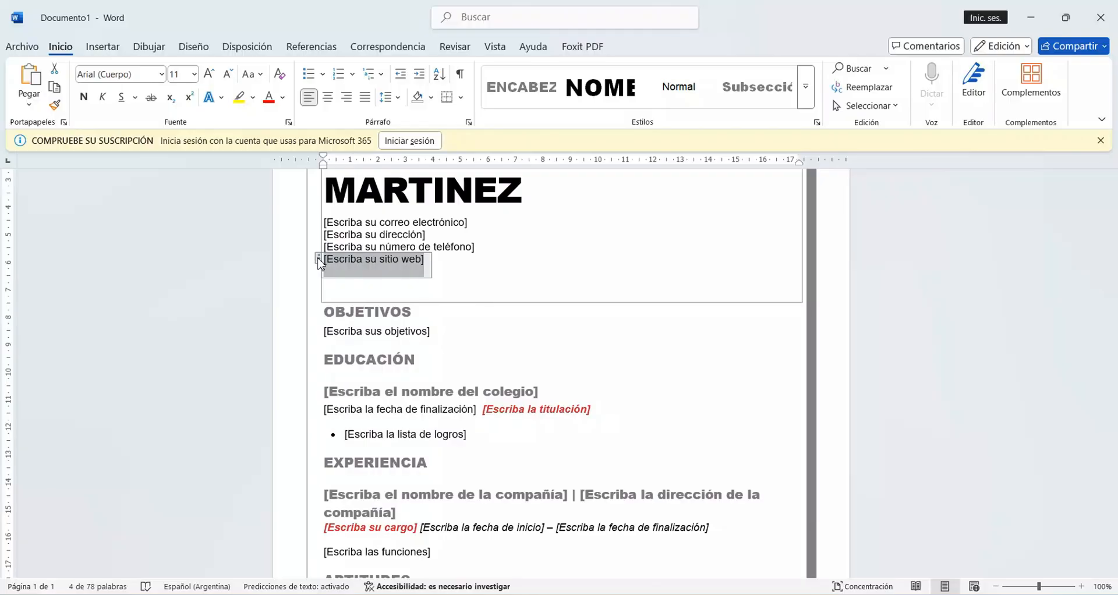
key("Delete")
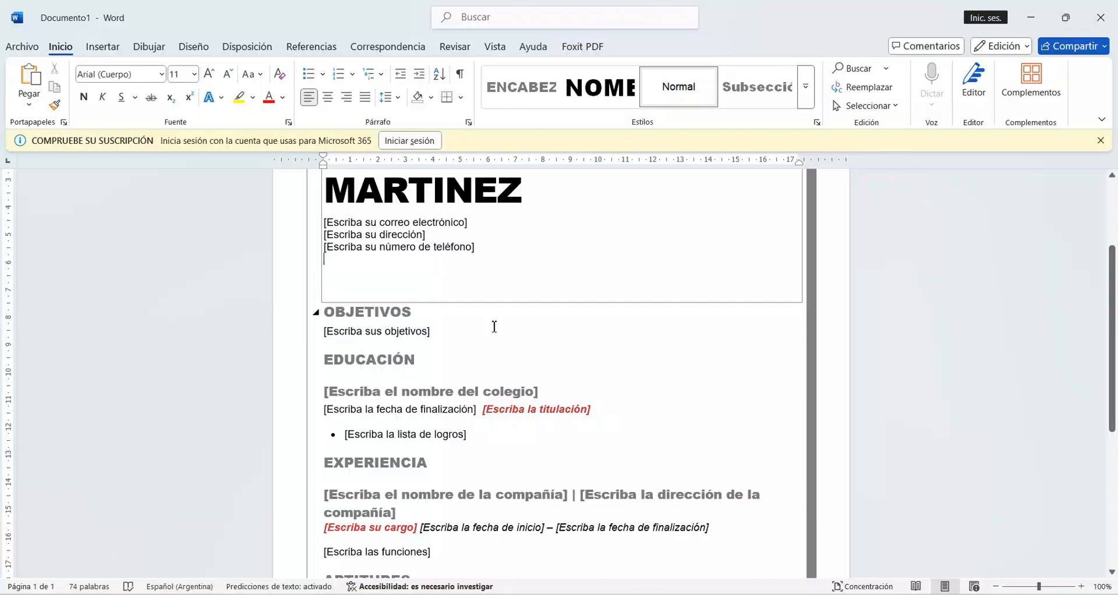